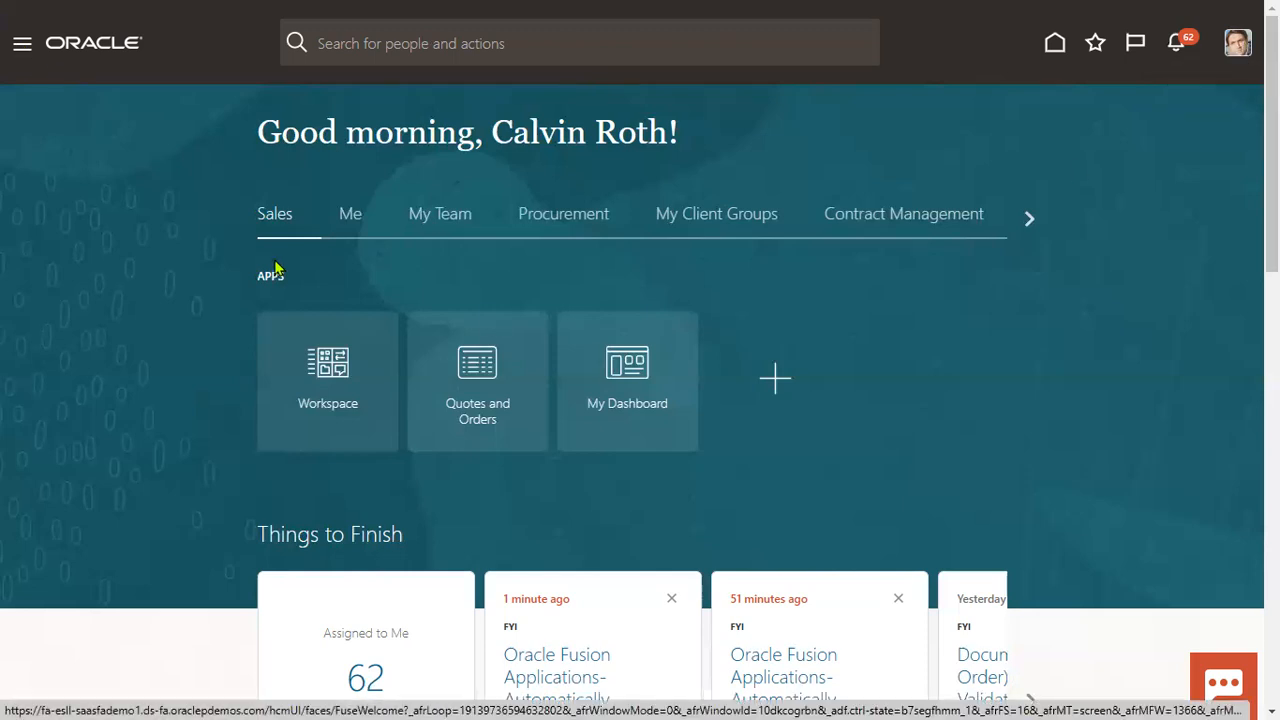
Open Manage Suppliers from the Procurement Suppliers area
{"action": "left_click", "coordinate": [20, 50]}
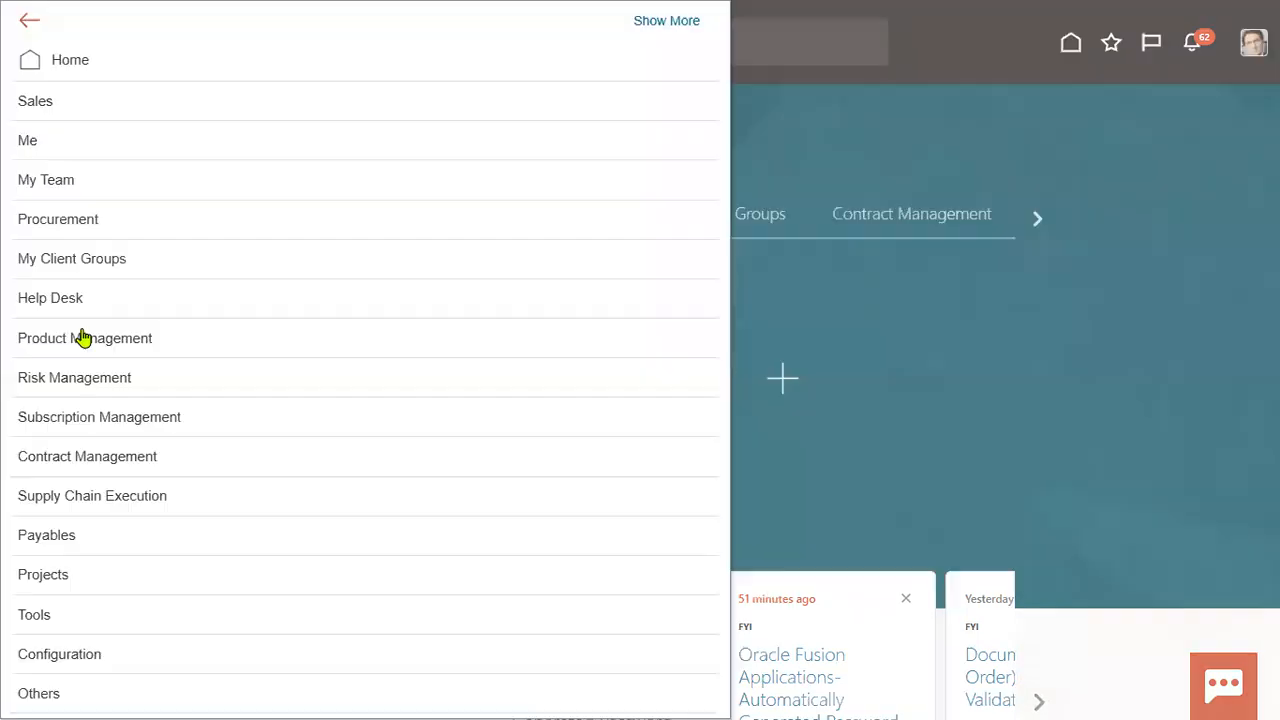
{"action": "left_click", "coordinate": [95, 224]}
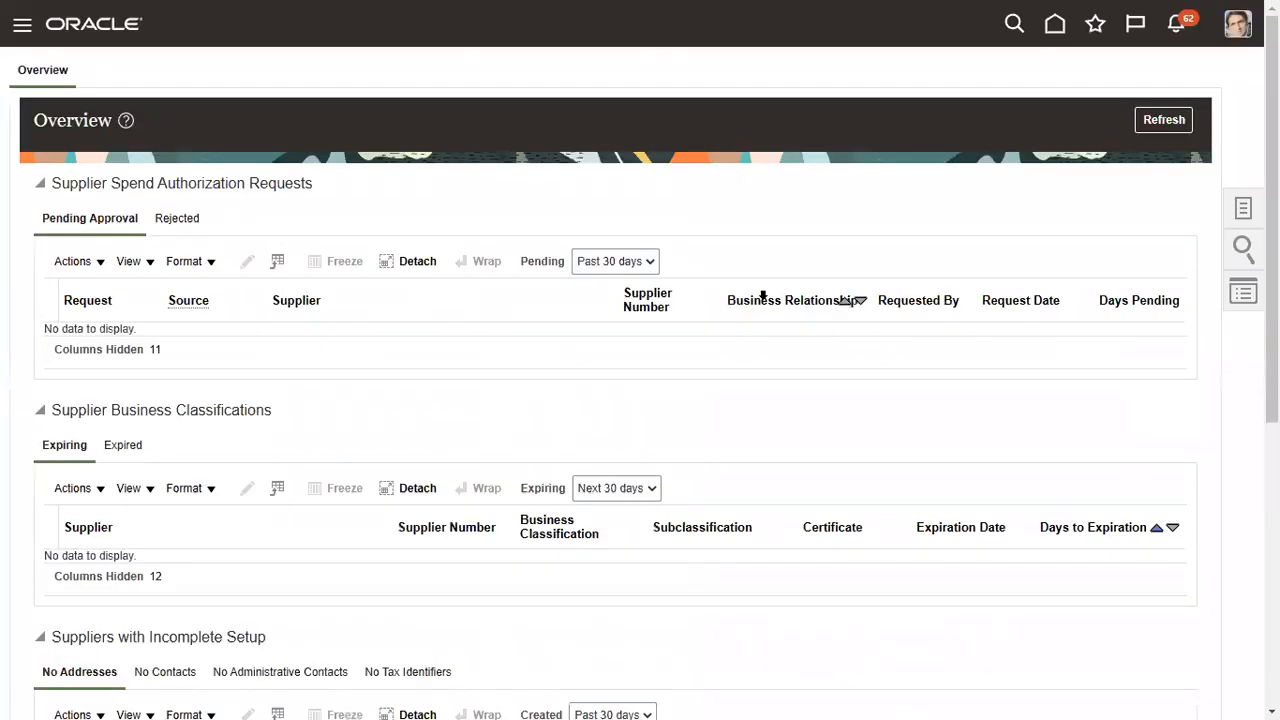
{"action": "left_click", "coordinate": [1243, 208]}
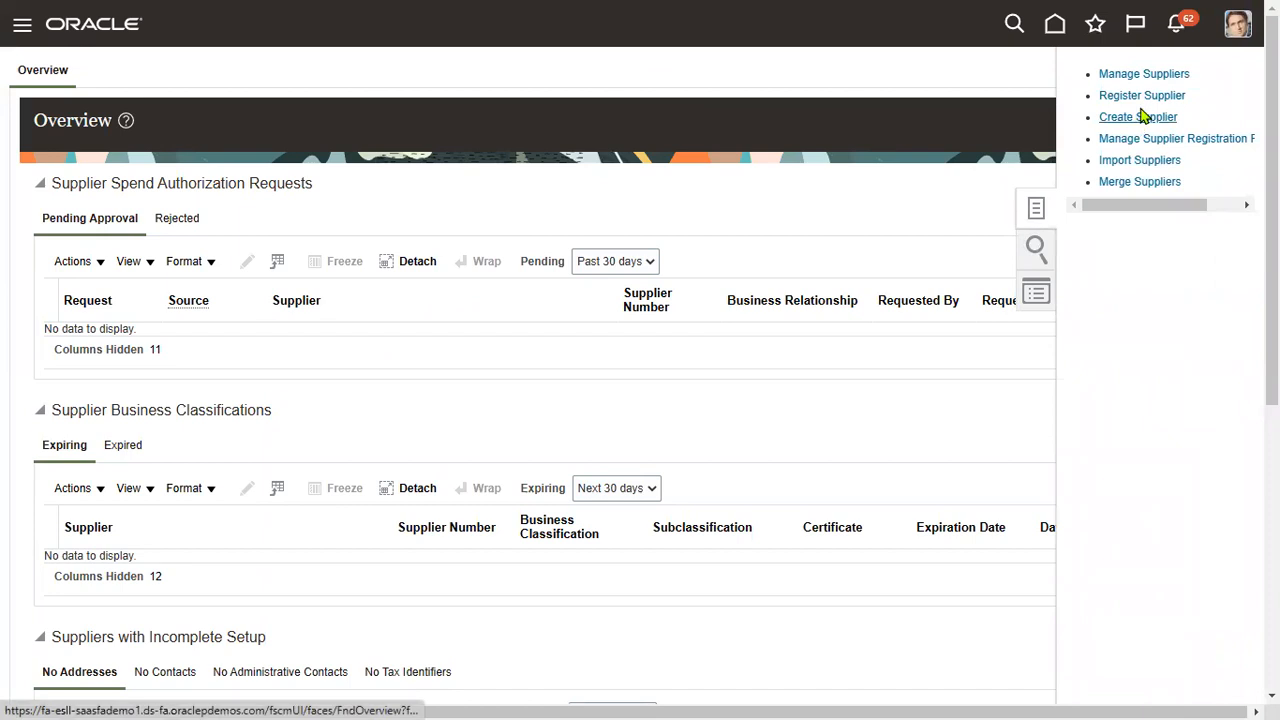
{"action": "left_click", "coordinate": [1145, 78]}
Search suppliers by keyword 'adv', which returns Advanced Corp, and start a new supplier
{"action": "left_click", "coordinate": [393, 238]}
{"action": "type", "text": "adv"}
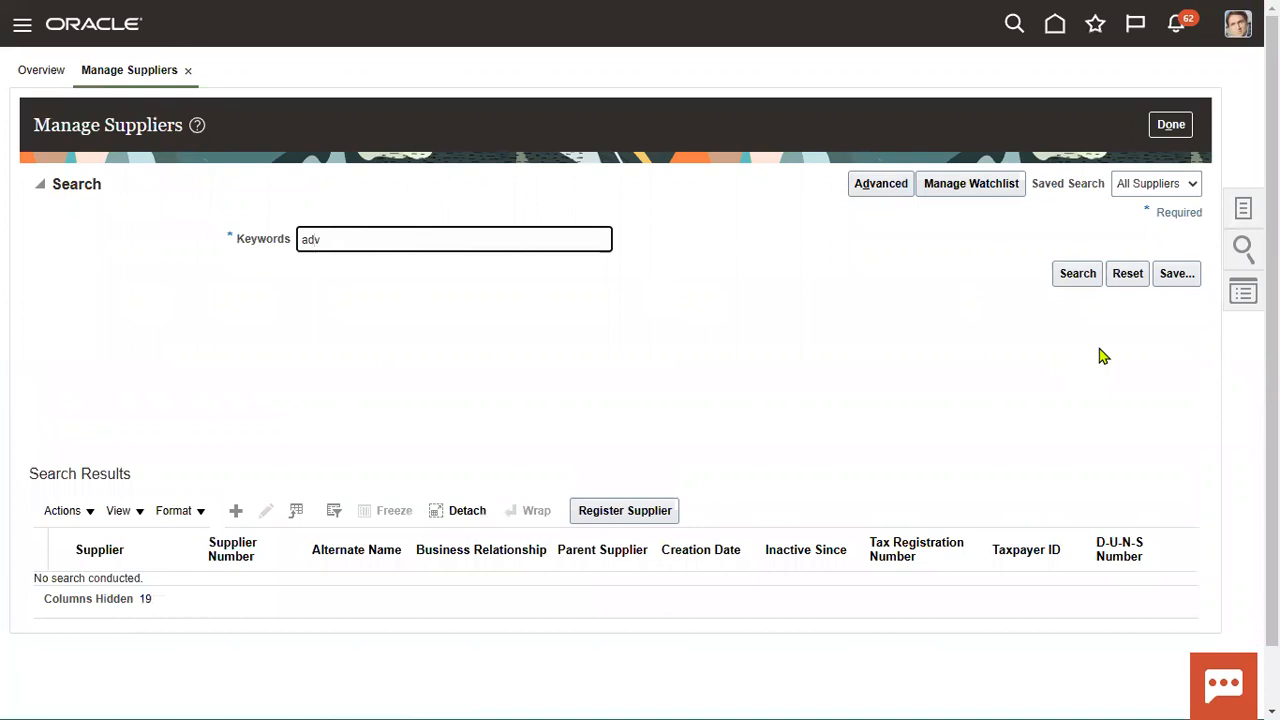
{"action": "left_click", "coordinate": [1085, 280]}
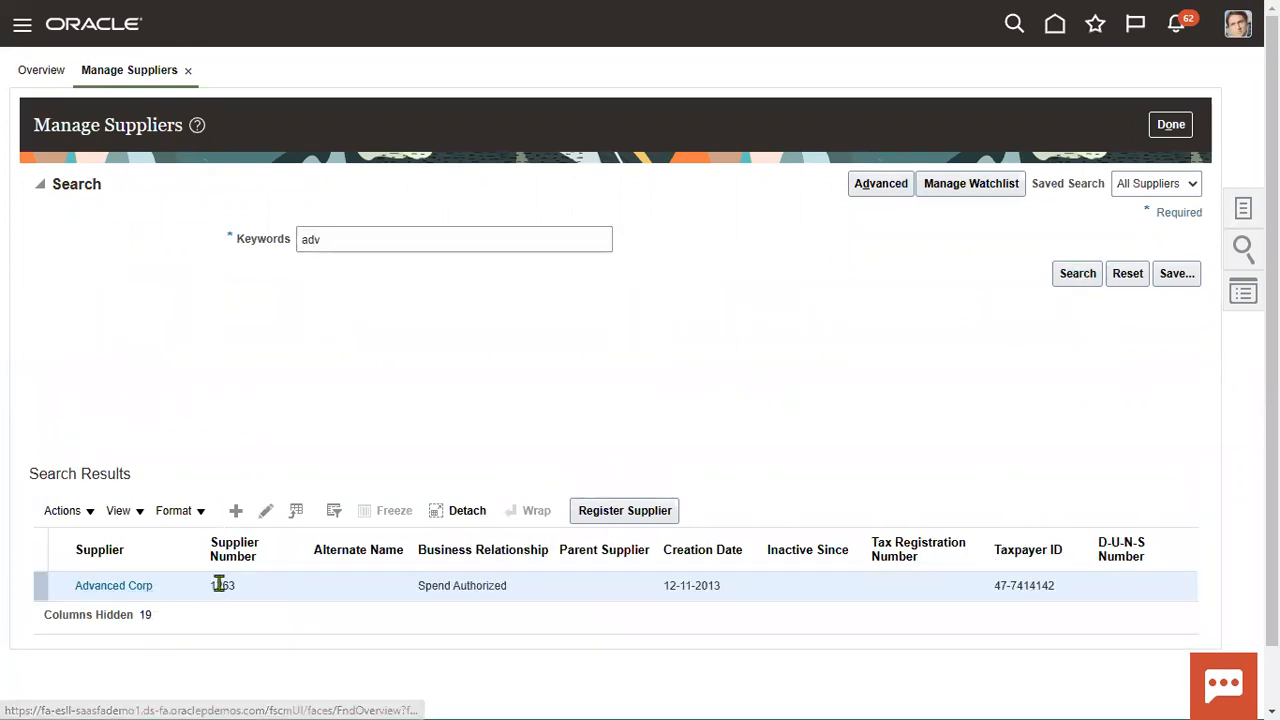
{"action": "left_click", "coordinate": [238, 513]}
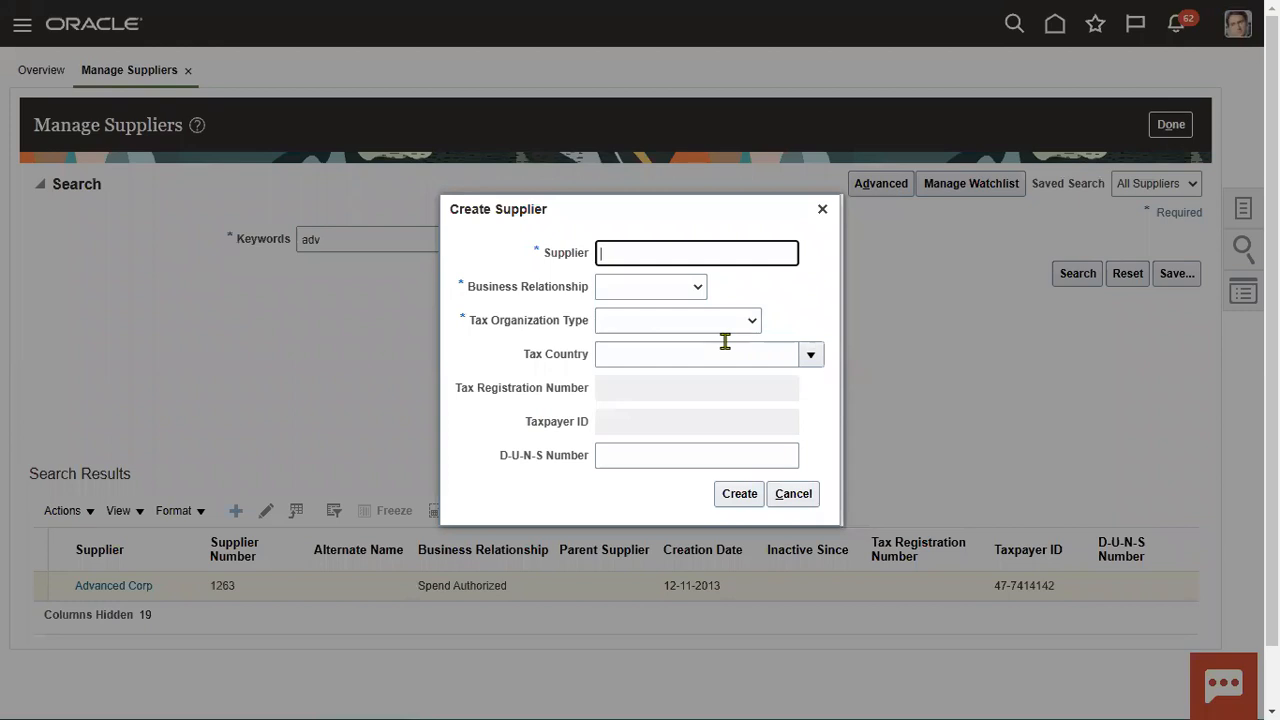
Create supplier 'HP Supplier' as Spend Authorized with tax organization type Corporation
{"action": "type", "text": "HP Supplier"}
{"action": "key", "text": "Tab"}
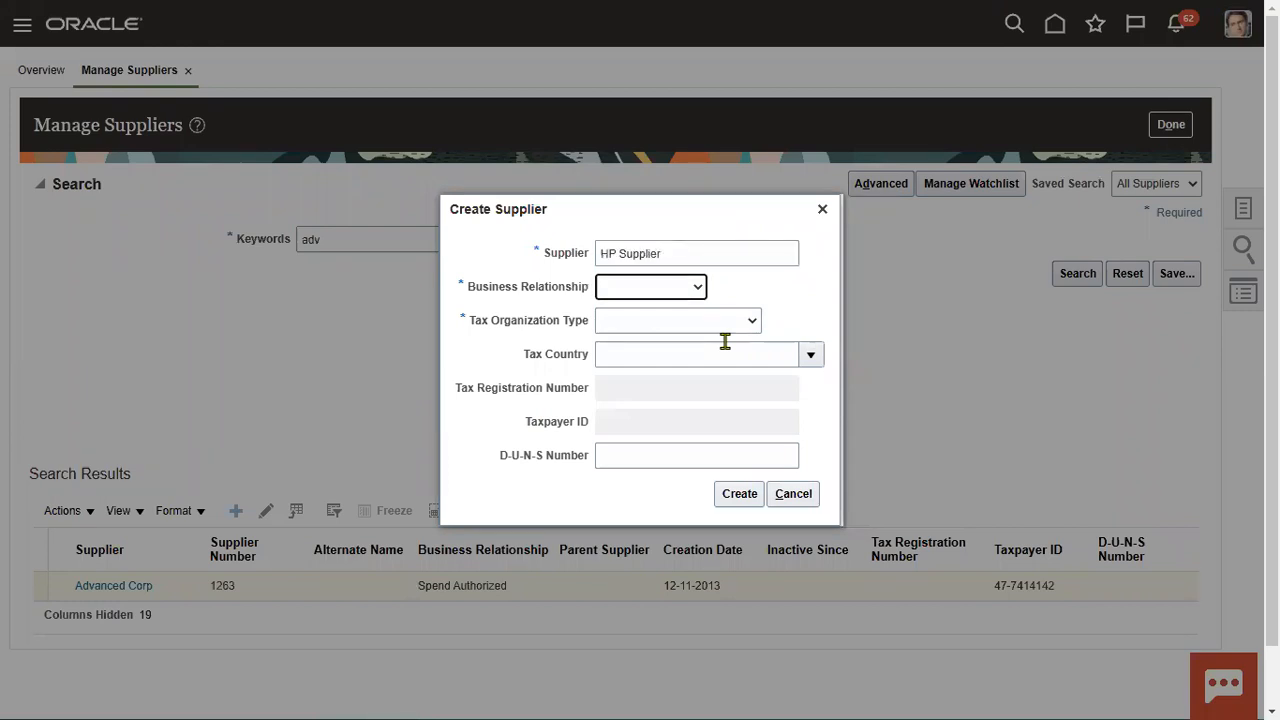
{"action": "key", "text": "s"}
{"action": "key", "text": "Tab"}
{"action": "key", "text": "c"}
{"action": "left_click", "coordinate": [740, 493]}
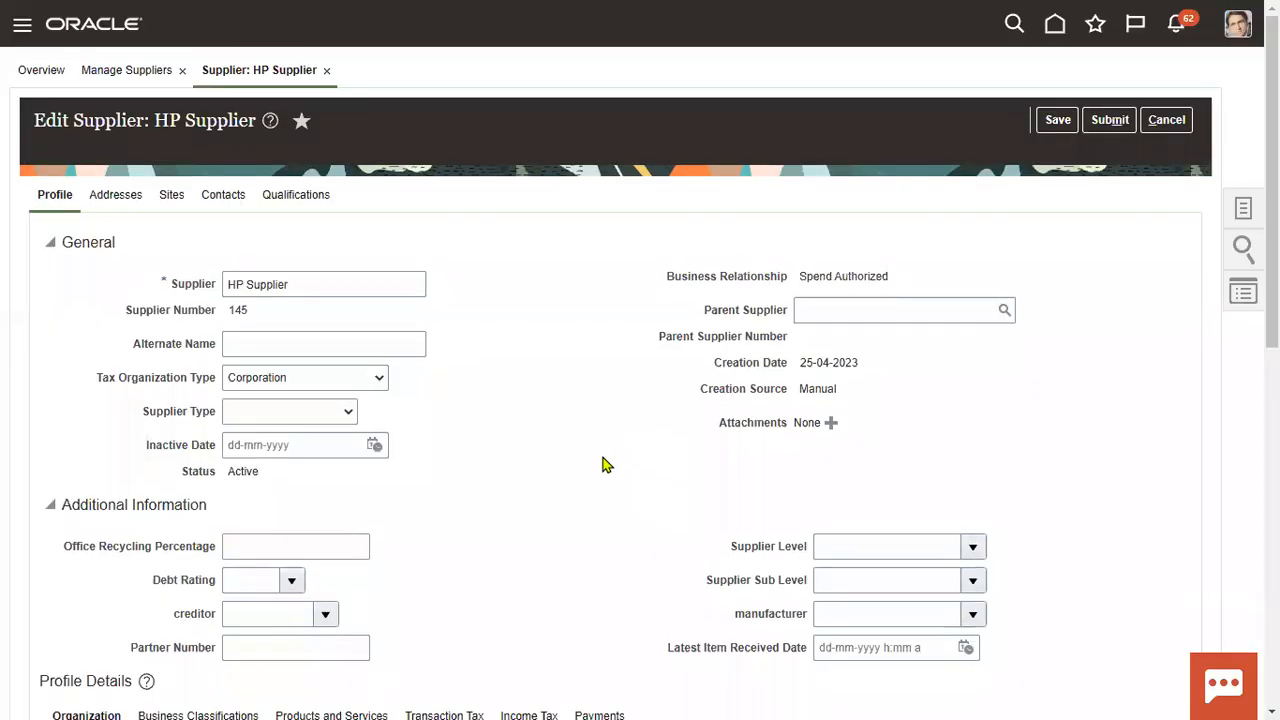
Add a new supplier address named 'HP Address' with country United States
{"action": "left_click", "coordinate": [116, 198]}
{"action": "left_click", "coordinate": [242, 242]}
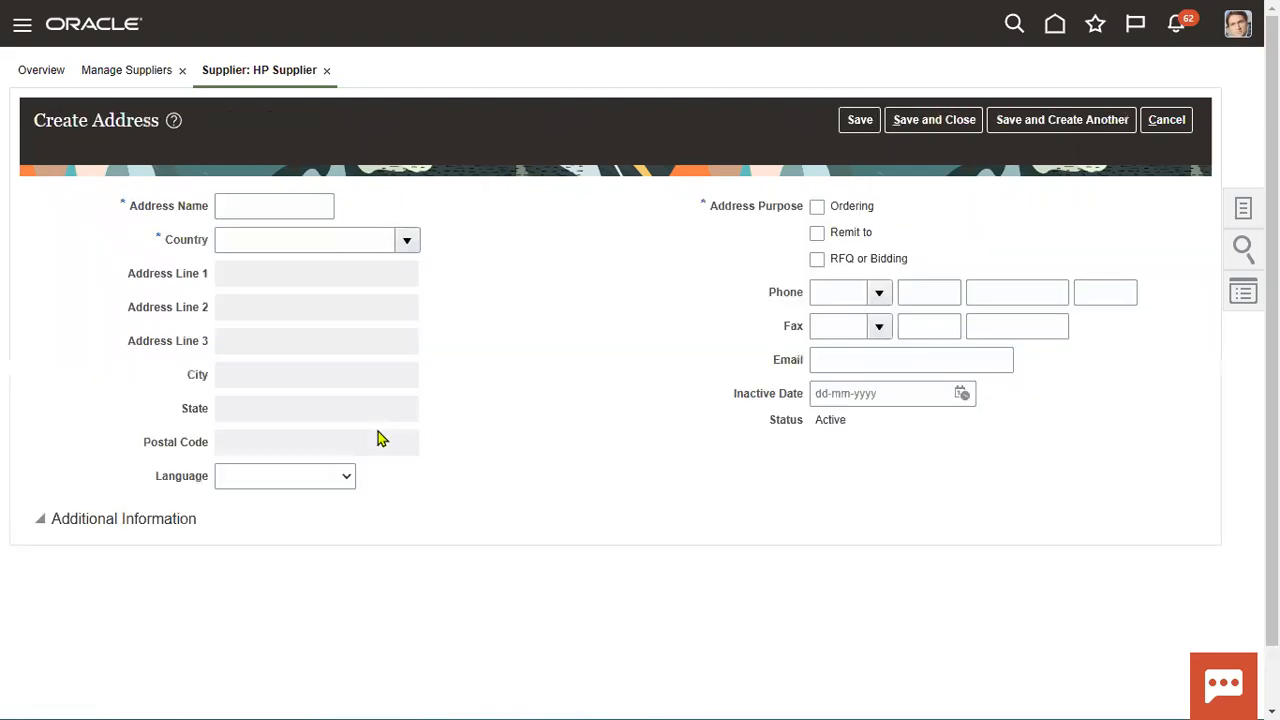
{"action": "left_click", "coordinate": [257, 206]}
{"action": "type", "text": "JP a"}
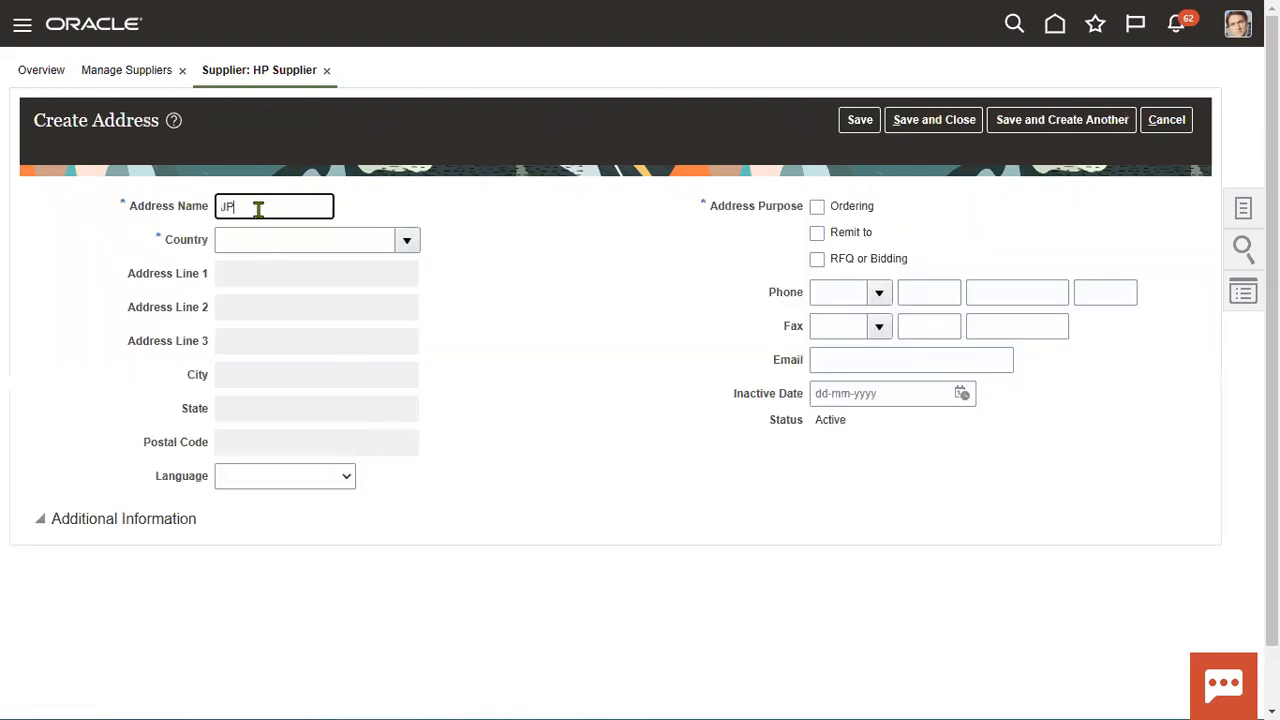
{"action": "key", "text": "BackSpace"}
{"action": "key", "text": "BackSpace"}
{"action": "key", "text": "BackSpace"}
{"action": "key", "text": "BackSpace"}
{"action": "type", "text": "HP Address"}
{"action": "key", "text": "Tab"}
{"action": "type", "text": "United States"}
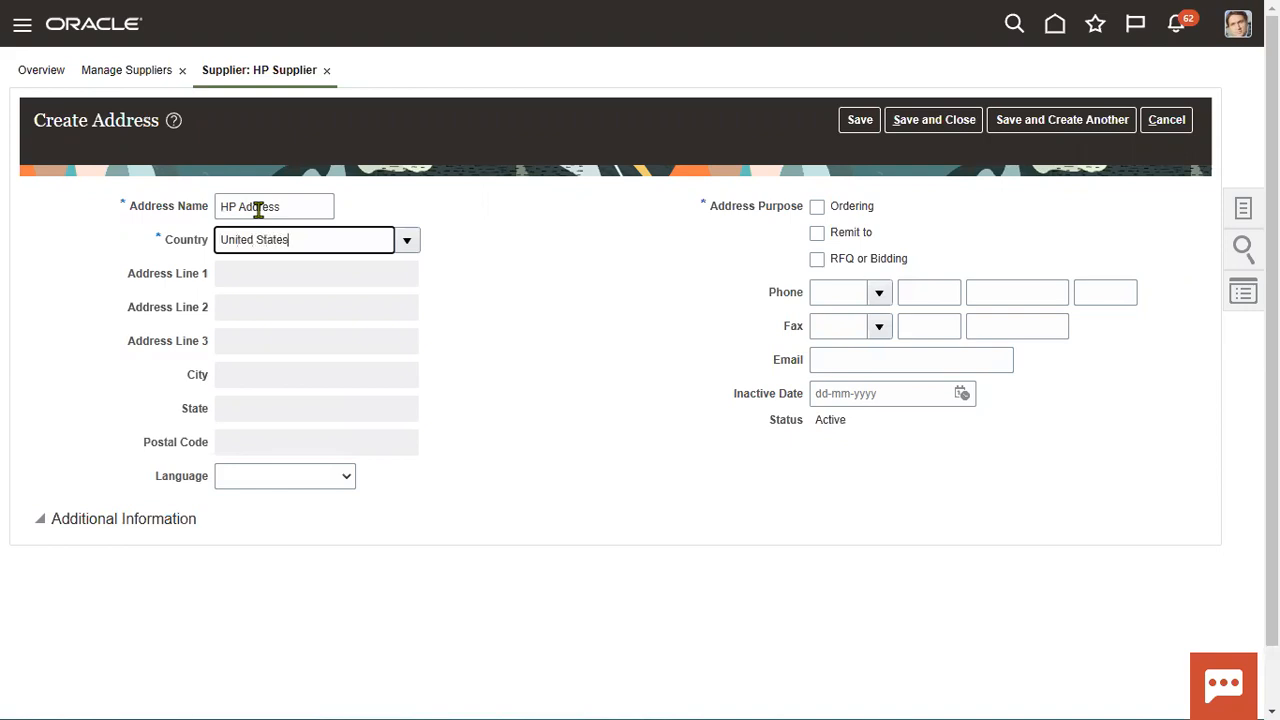
{"action": "key", "text": "Tab"}
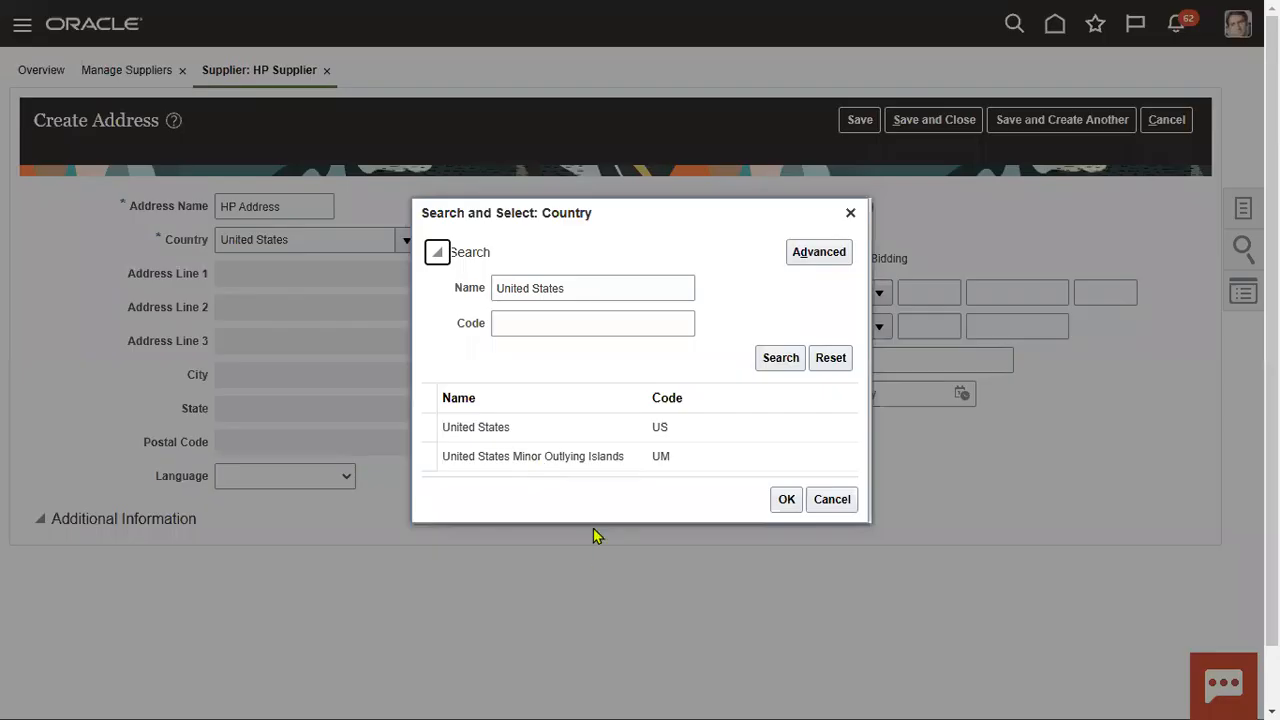
{"action": "left_click", "coordinate": [628, 430]}
{"action": "left_click", "coordinate": [787, 500]}
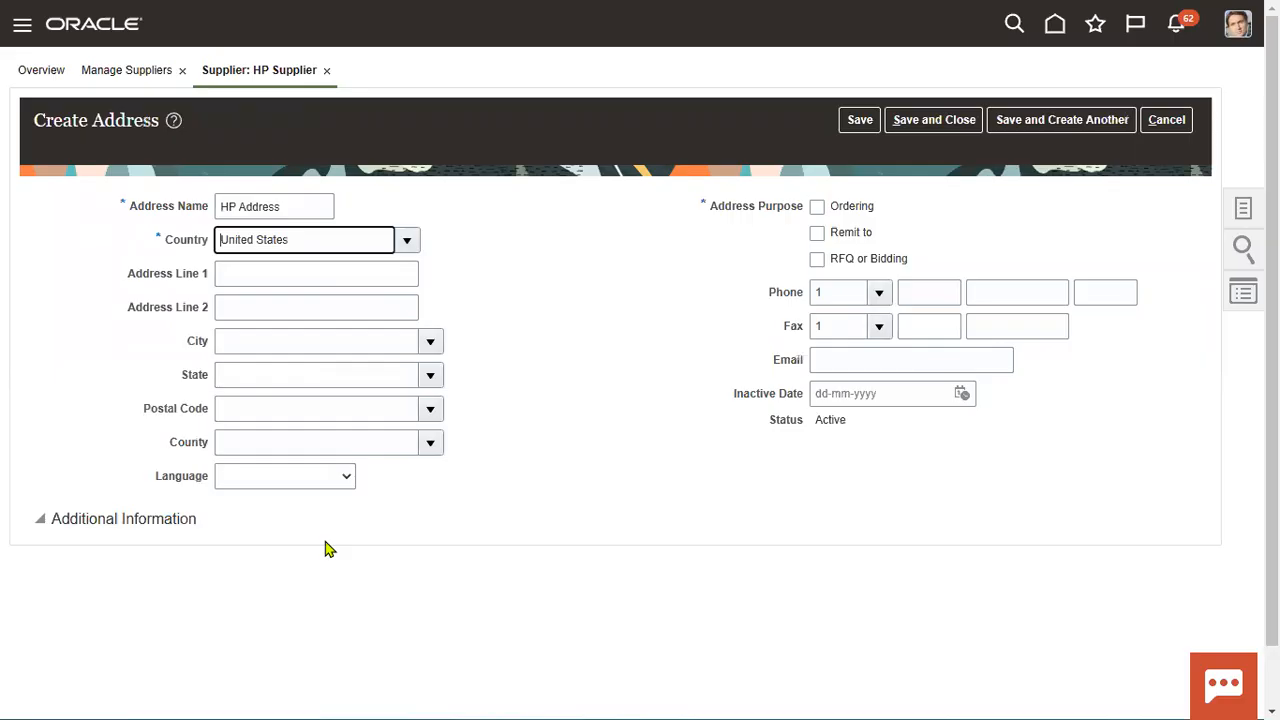
Enter address line 'HP Address' and postal code 12200 (Albany, NY), use it for Ordering and RFQ or Bidding, and save
{"action": "left_click", "coordinate": [331, 279]}
{"action": "type", "text": "HP"}
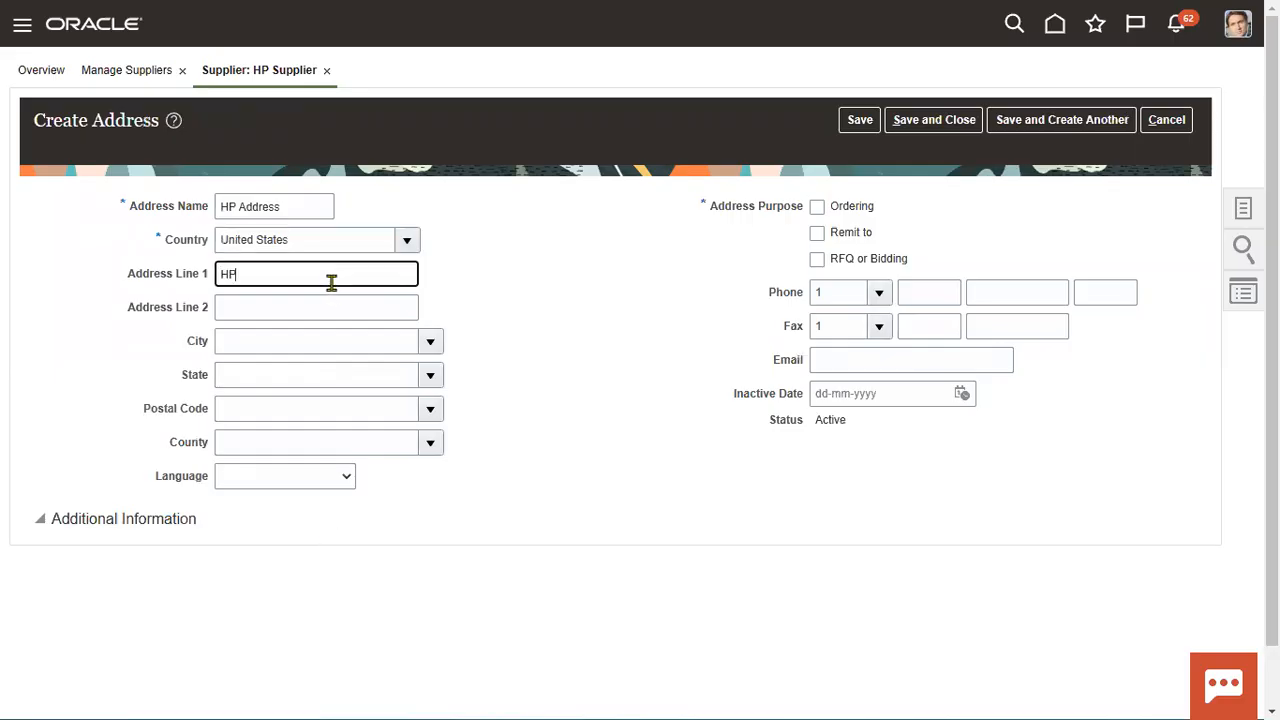
{"action": "type", "text": " Address"}
{"action": "key", "text": "Tab"}
{"action": "key", "text": "Tab"}
{"action": "key", "text": "Tab"}
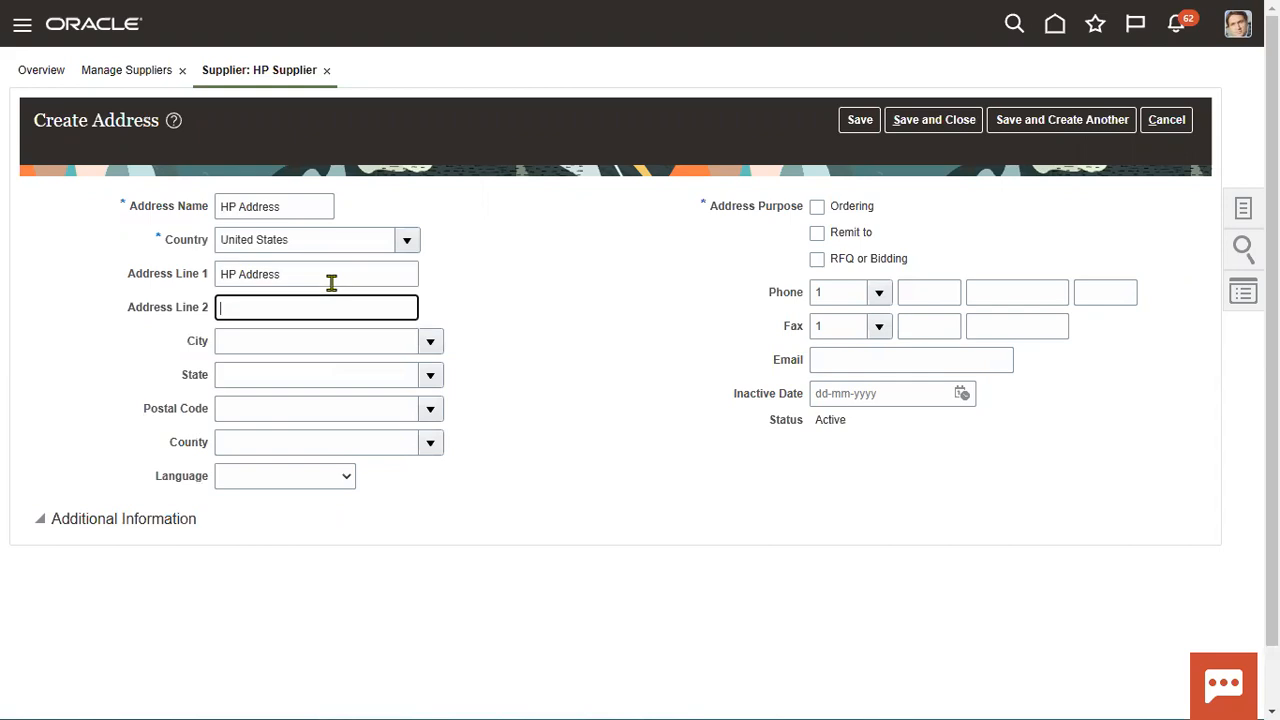
{"action": "key", "text": "shift+Tab"}
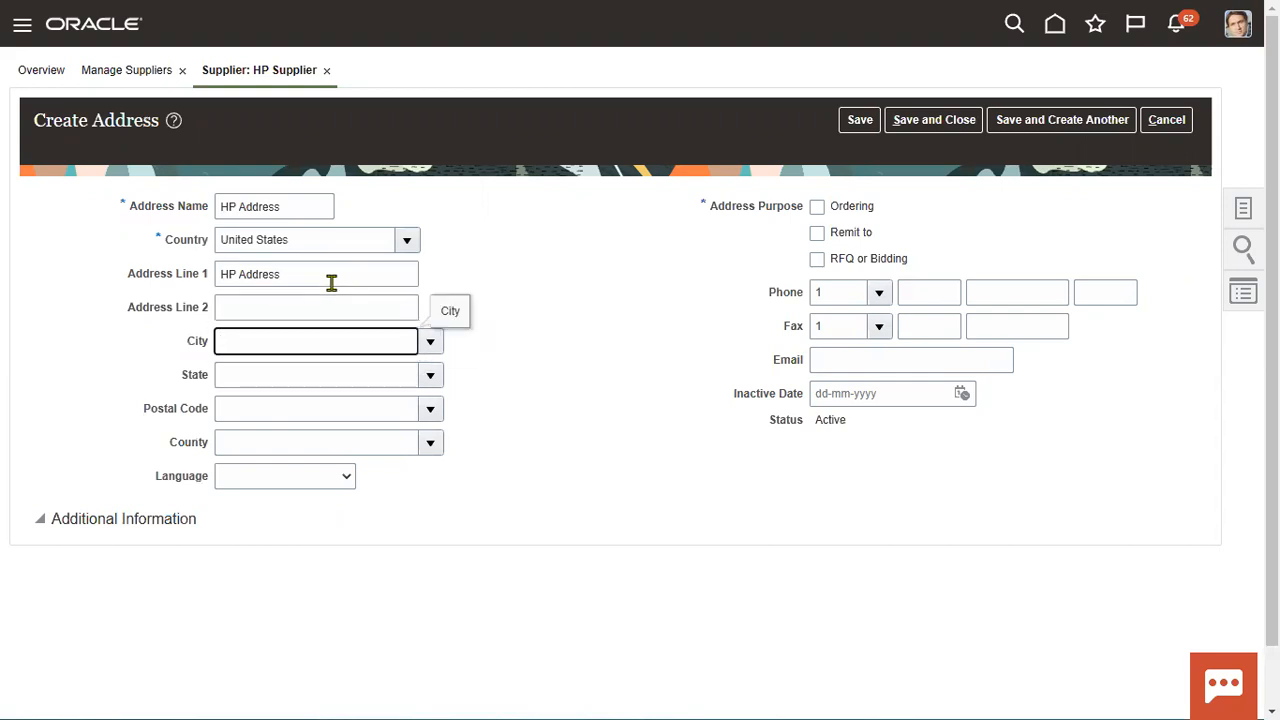
{"action": "key", "text": "Tab"}
{"action": "key", "text": "Tab"}
{"action": "type", "text": "12200"}
{"action": "key", "text": "Tab"}
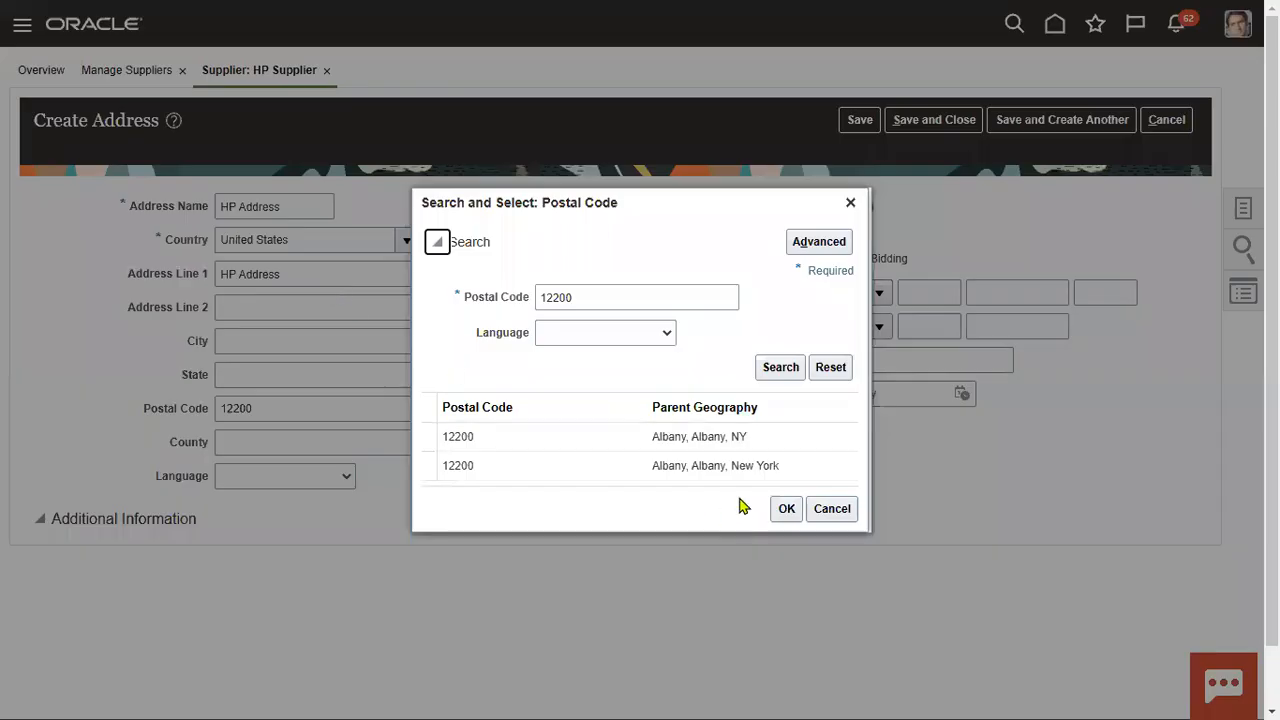
{"action": "left_click", "coordinate": [747, 440]}
{"action": "left_click", "coordinate": [786, 508]}
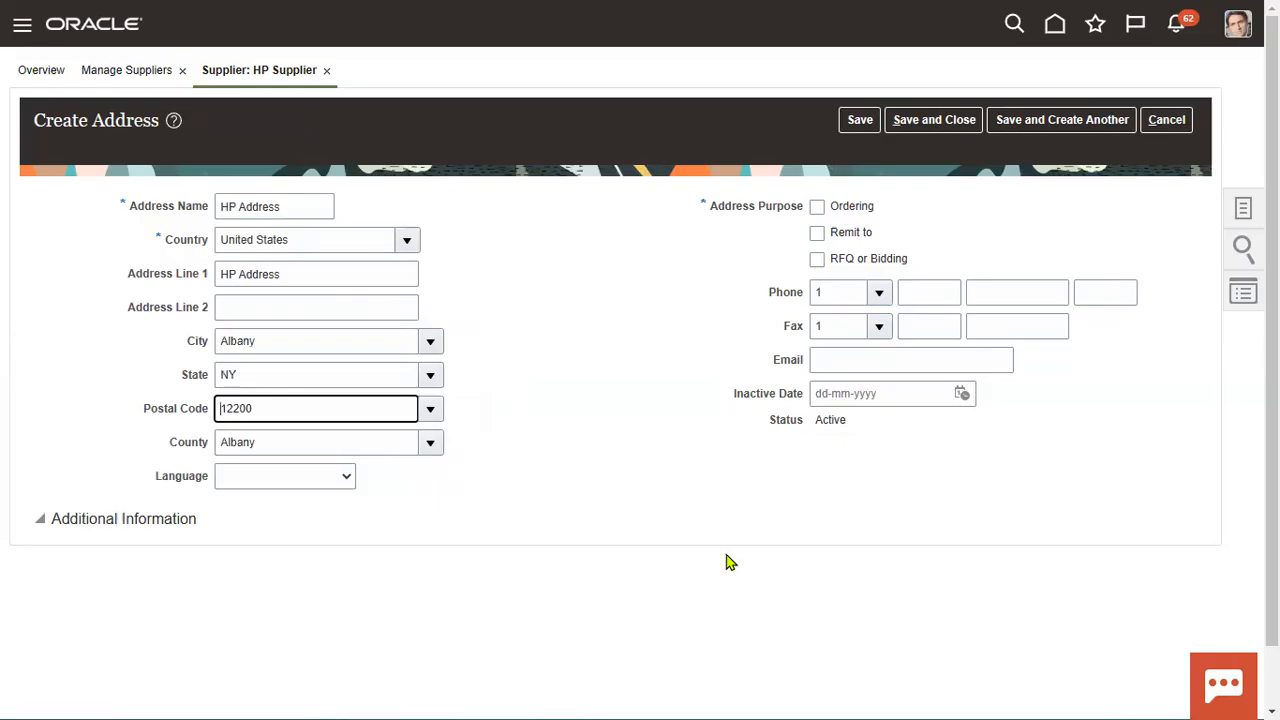
{"action": "left_click", "coordinate": [853, 210]}
{"action": "left_click", "coordinate": [858, 262]}
{"action": "left_click", "coordinate": [940, 120]}
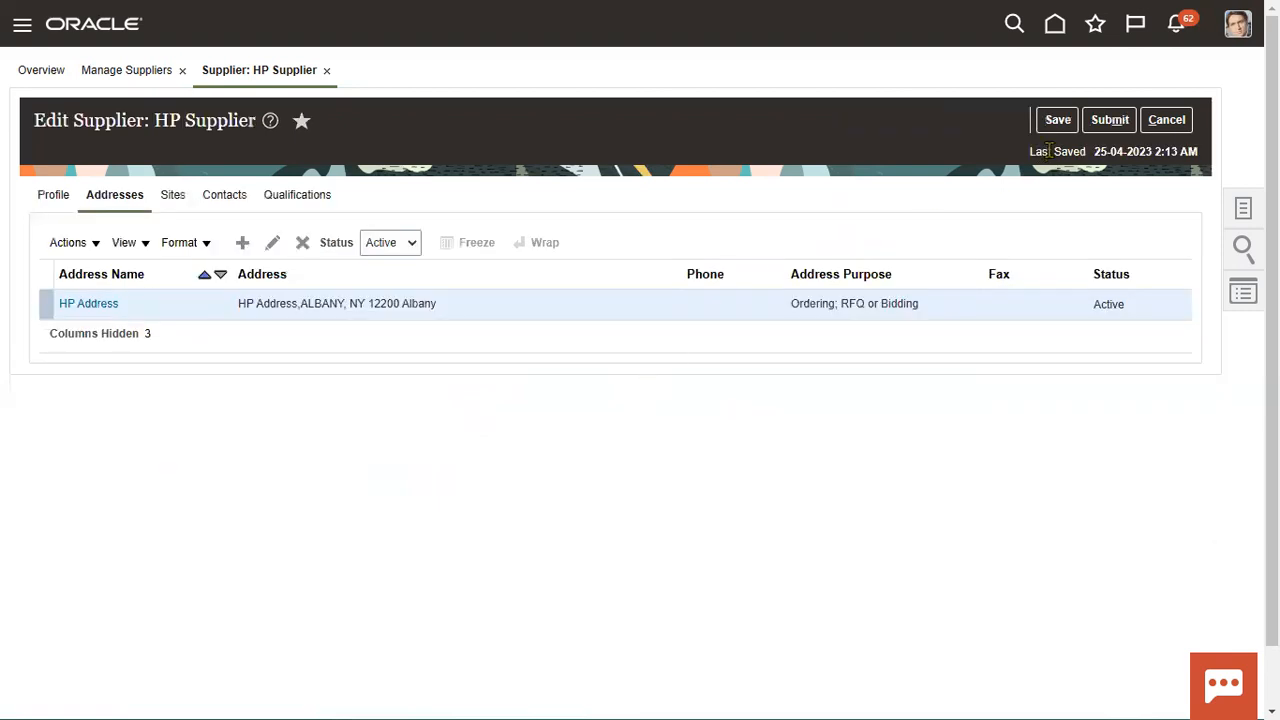
Save HP Supplier's changes and submit them as a profile change request
{"action": "left_click", "coordinate": [1058, 119]}
{"action": "left_click_drag", "start_coordinate": [41, 233], "coordinate": [270, 243]}
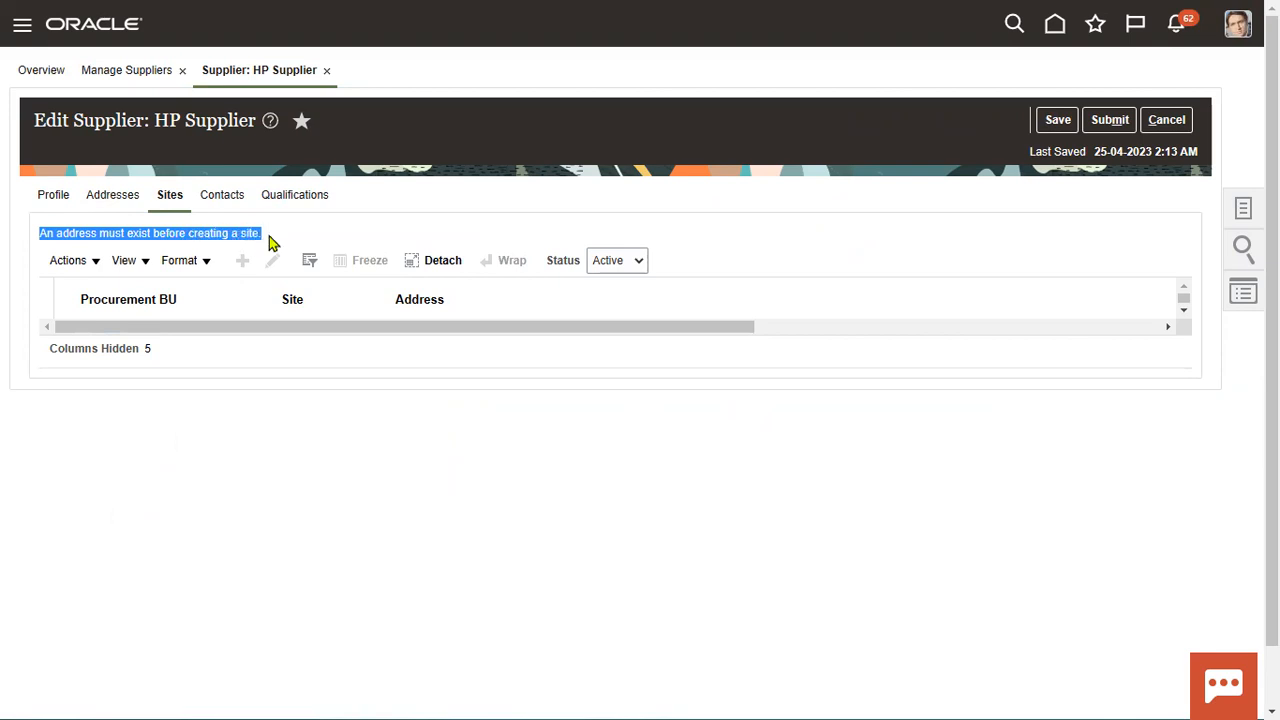
{"action": "left_click", "coordinate": [1110, 119]}
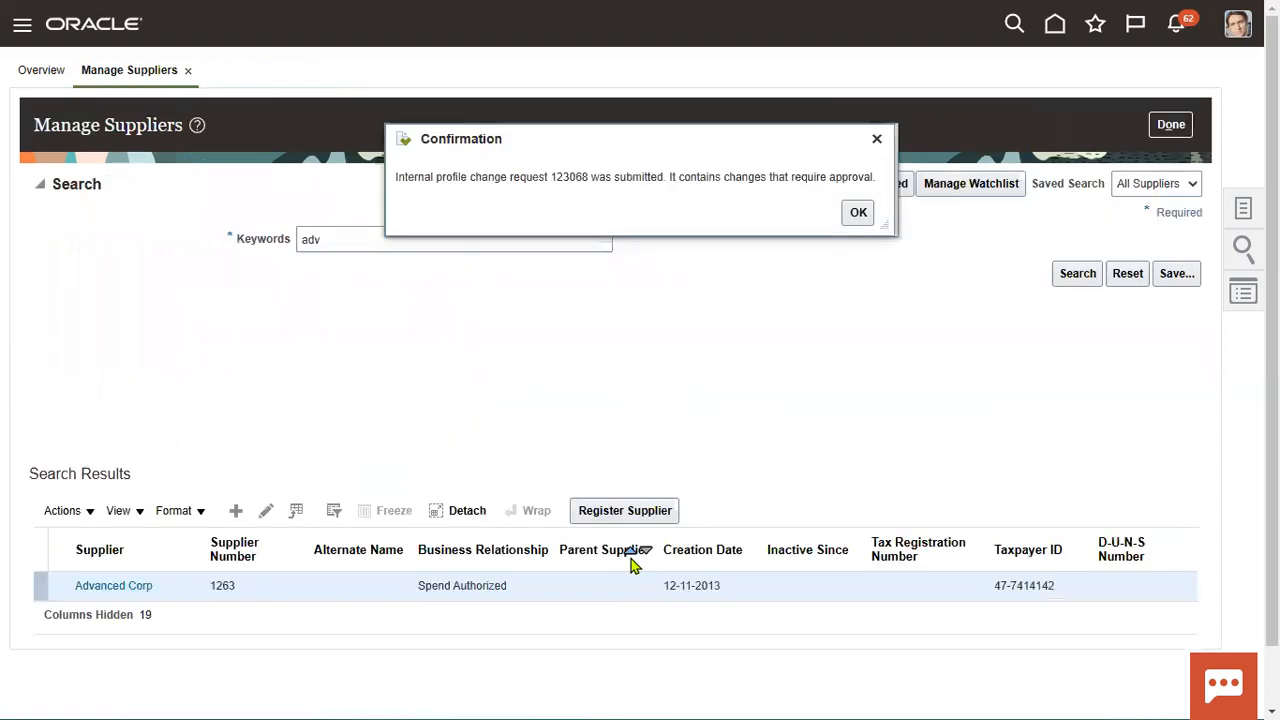
Search suppliers for 'HP' and select the HP Supplier row
{"action": "left_click", "coordinate": [850, 217]}
{"action": "left_click", "coordinate": [460, 242]}
{"action": "key", "text": "ctrl+a"}
{"action": "type", "text": "HP"}
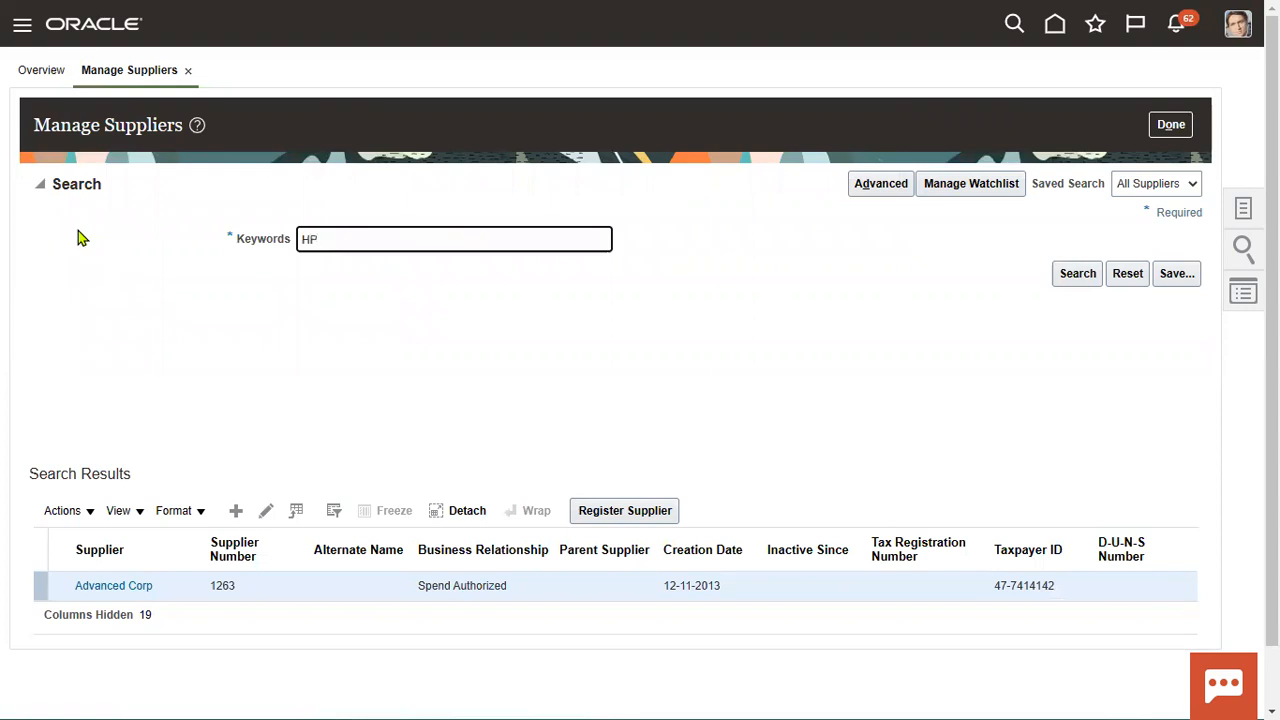
{"action": "key", "text": "Return"}
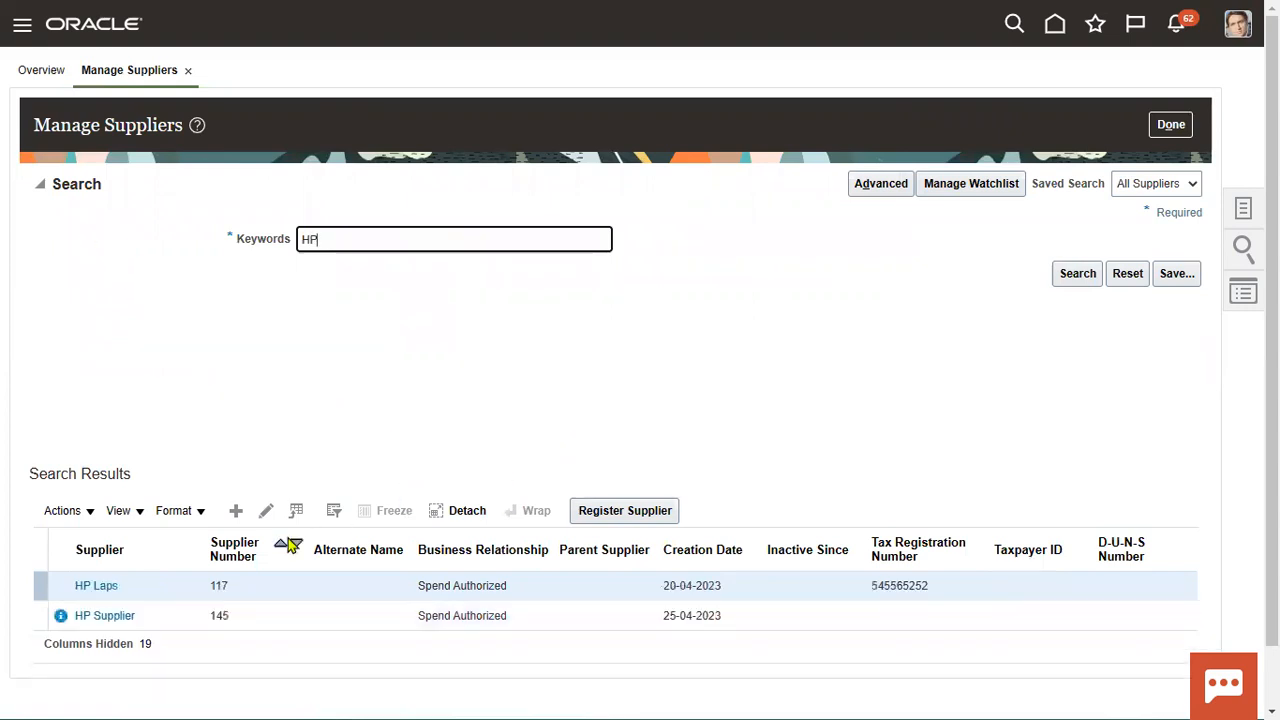
{"action": "left_click", "coordinate": [226, 618]}
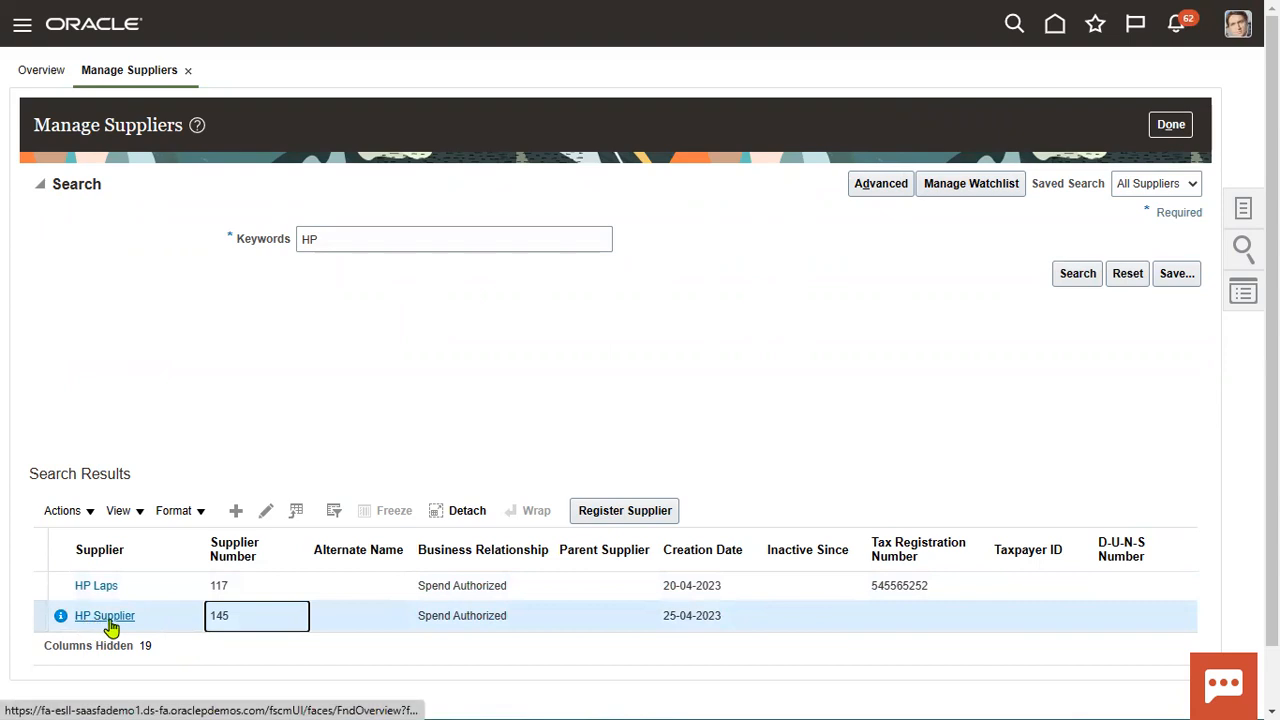
{"action": "mouse_move", "coordinate": [60, 620]}
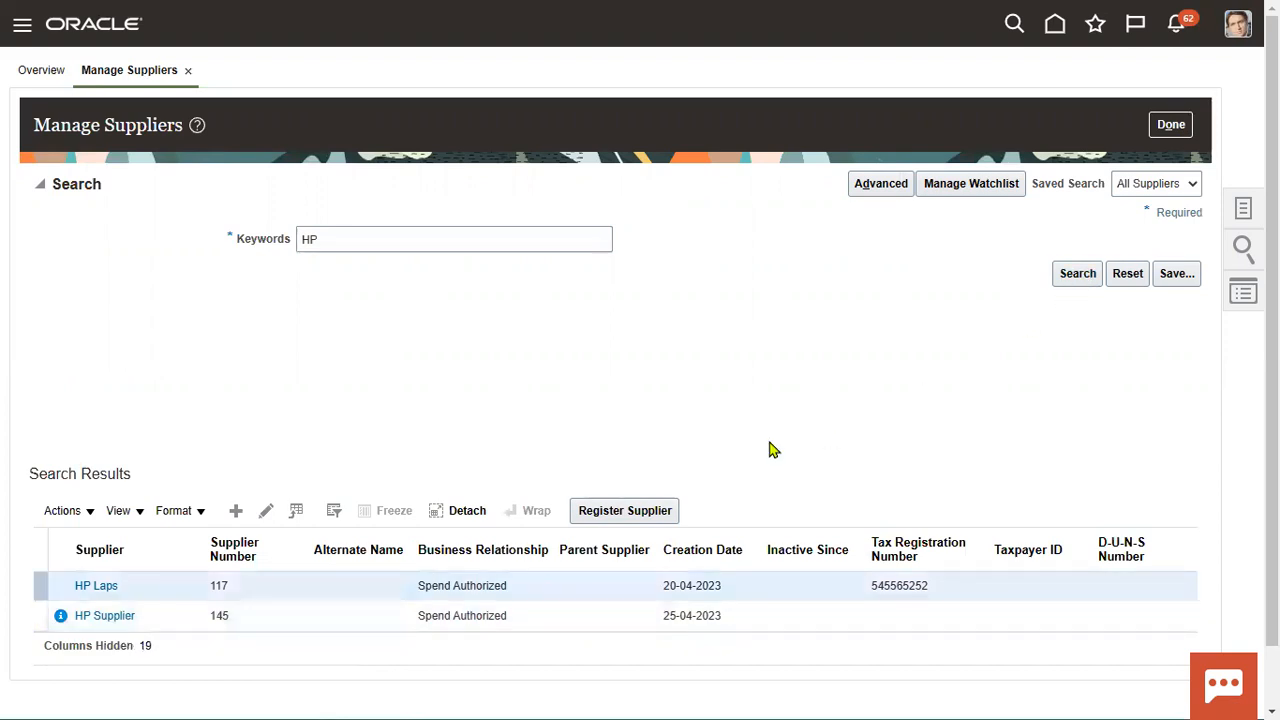
{"action": "left_click", "coordinate": [198, 615]}
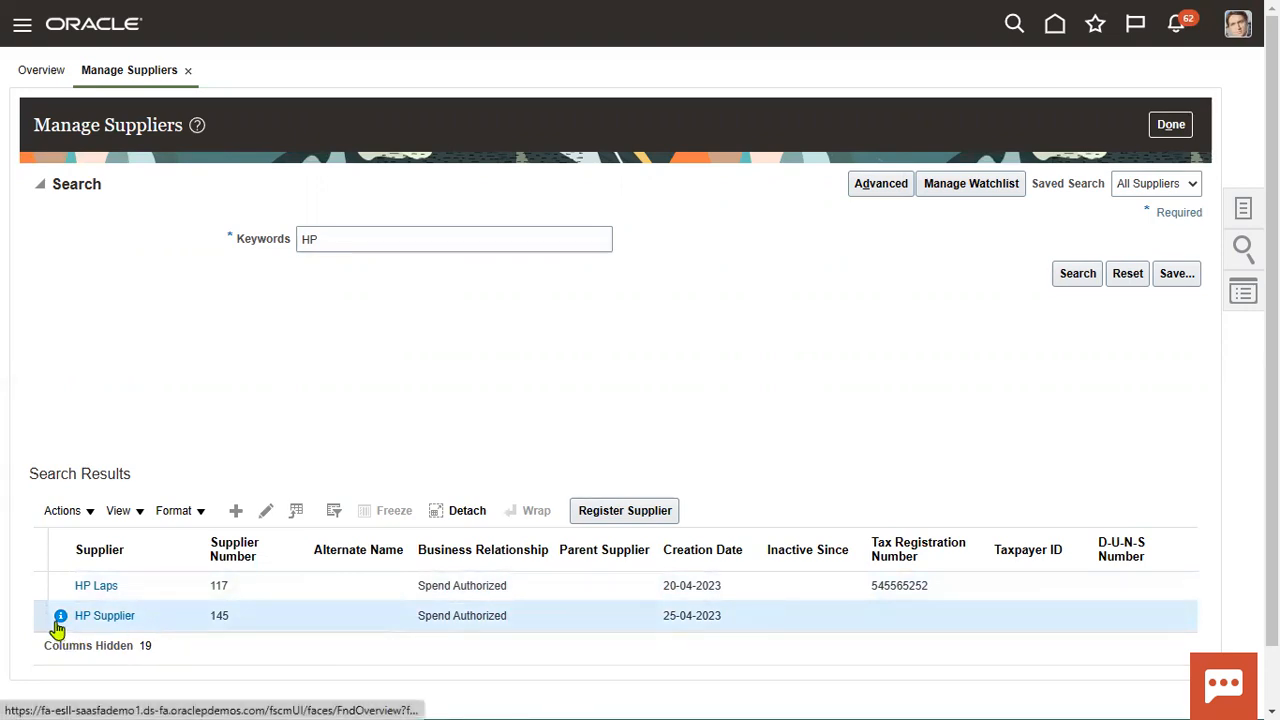
{"action": "mouse_move", "coordinate": [58, 627]}
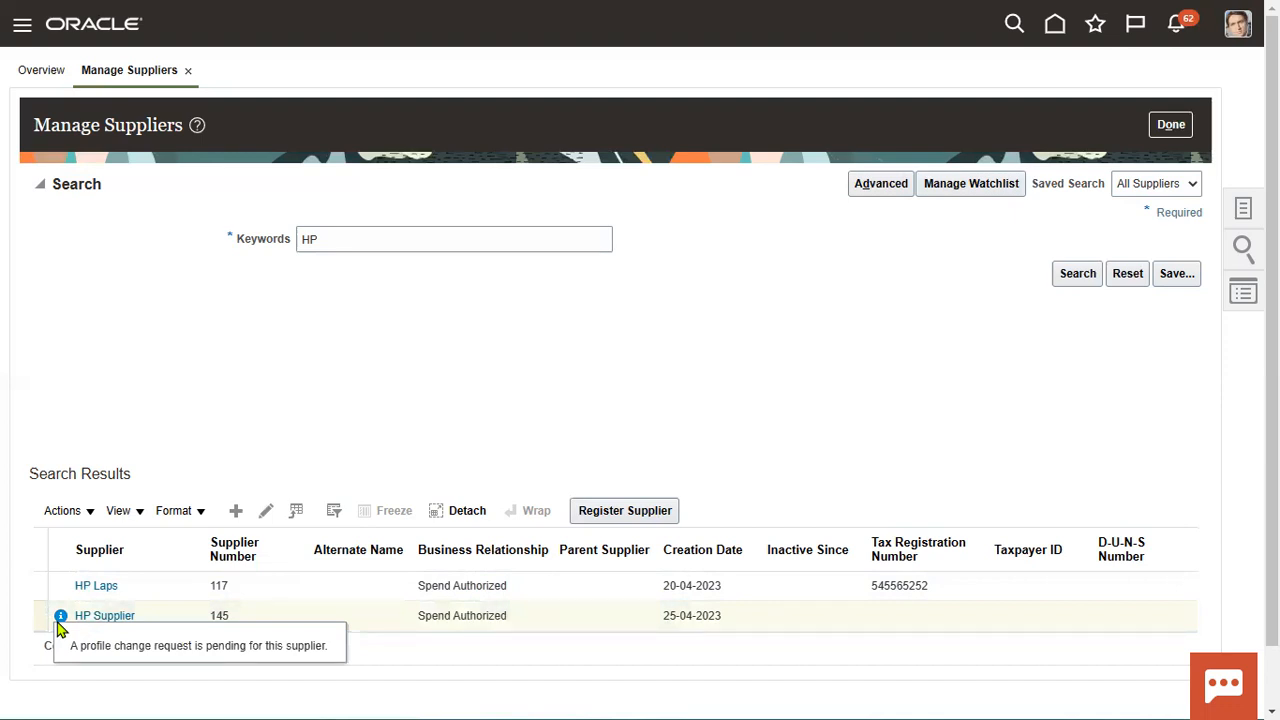
Rerun the supplier search, check notifications, and return to the Suppliers Overview
{"action": "left_click", "coordinate": [1072, 281]}
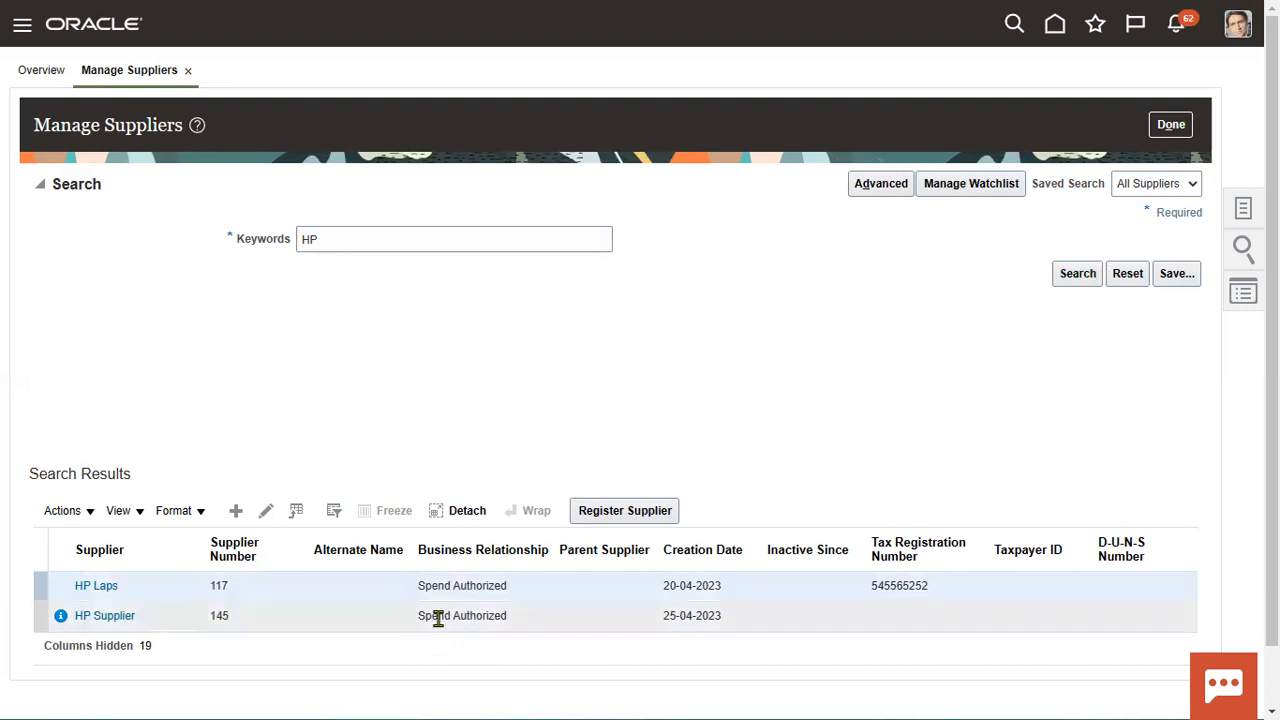
{"action": "left_click", "coordinate": [1077, 279]}
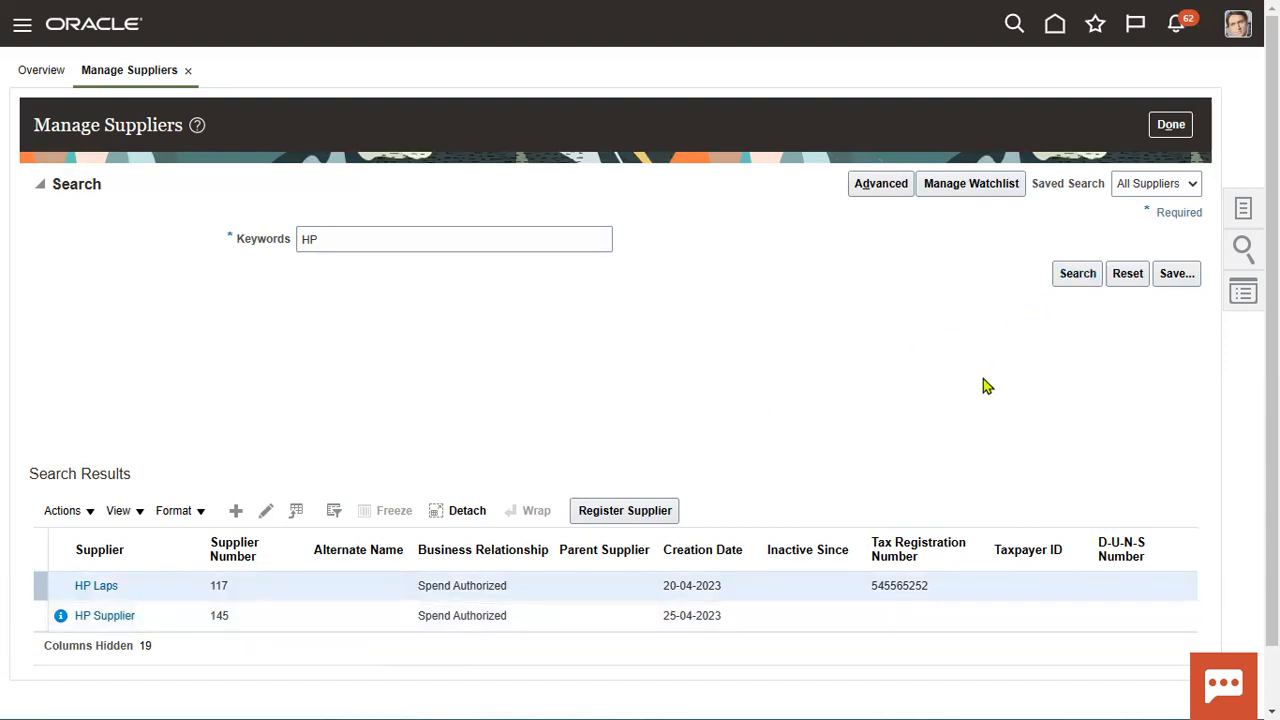
{"action": "left_click", "coordinate": [1176, 24]}
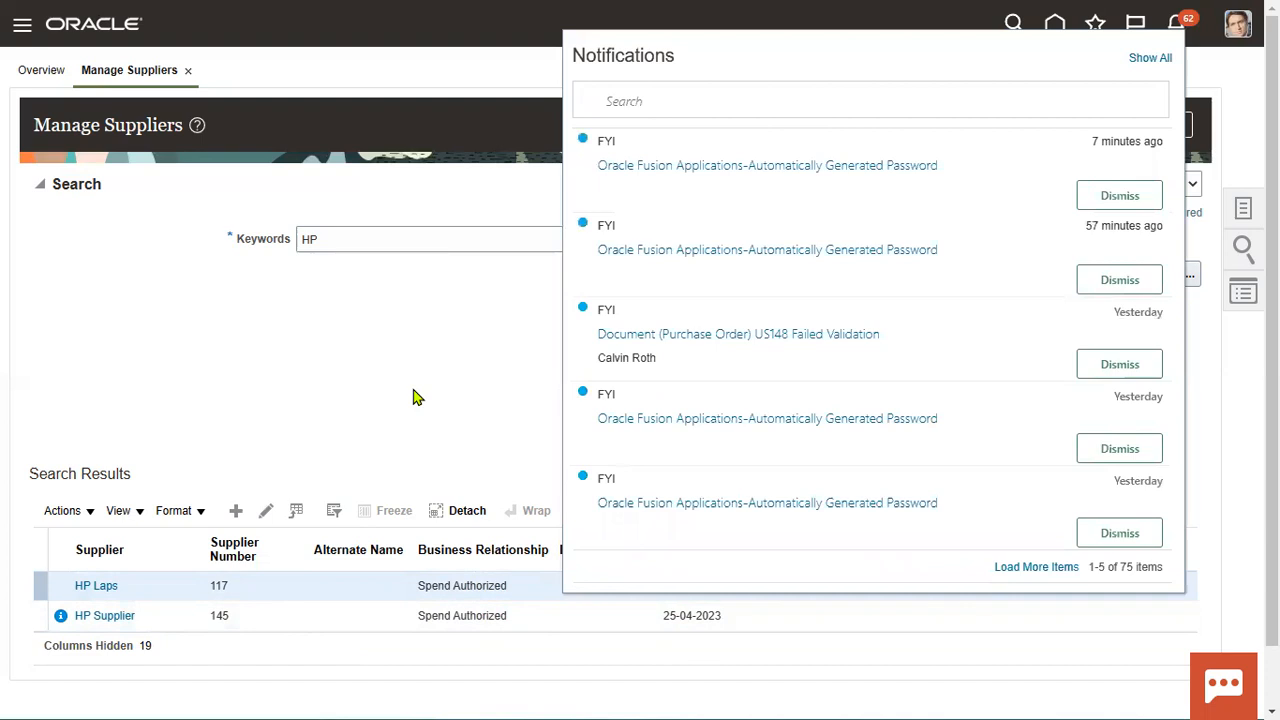
{"action": "left_click", "coordinate": [490, 388]}
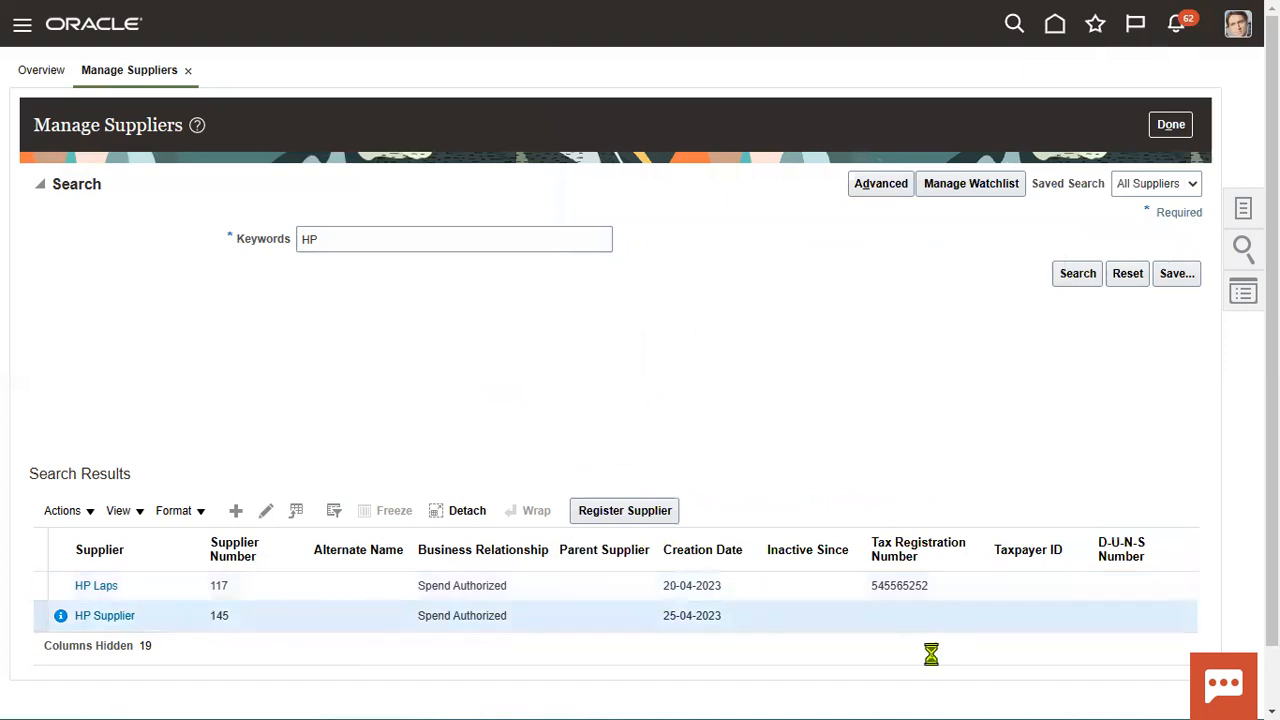
{"action": "left_click", "coordinate": [1075, 274]}
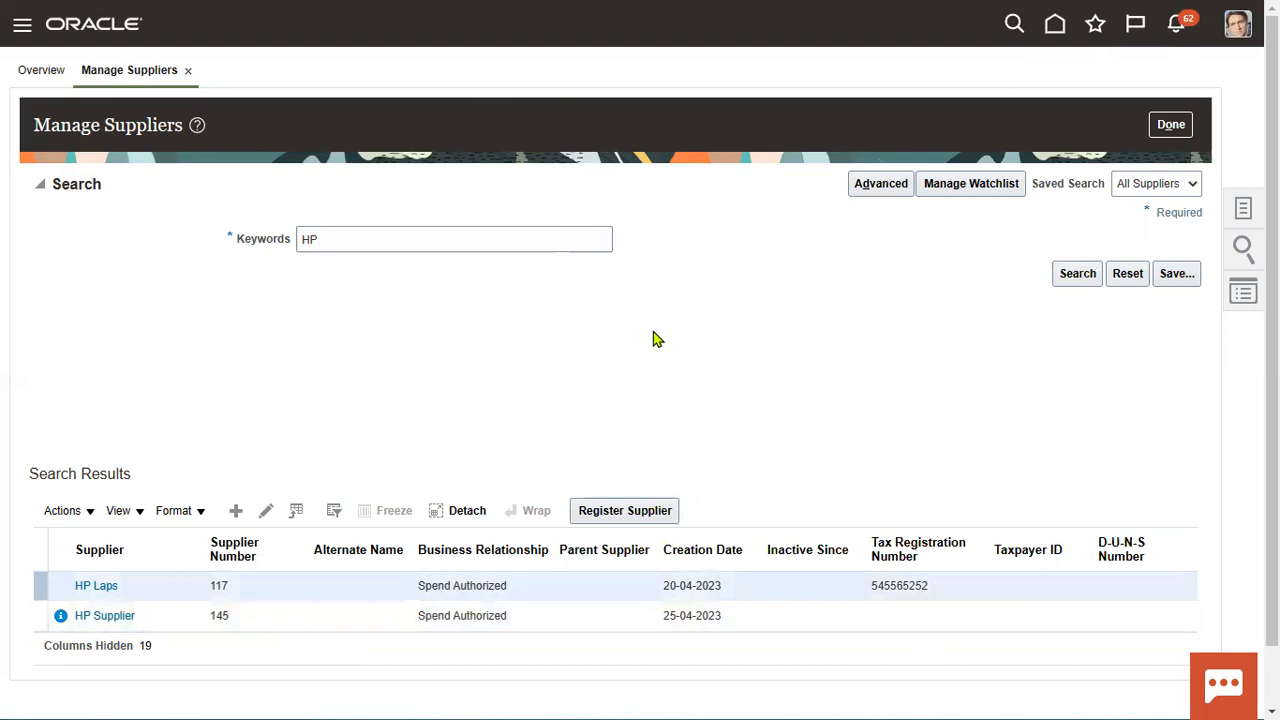
{"action": "left_click", "coordinate": [1170, 125]}
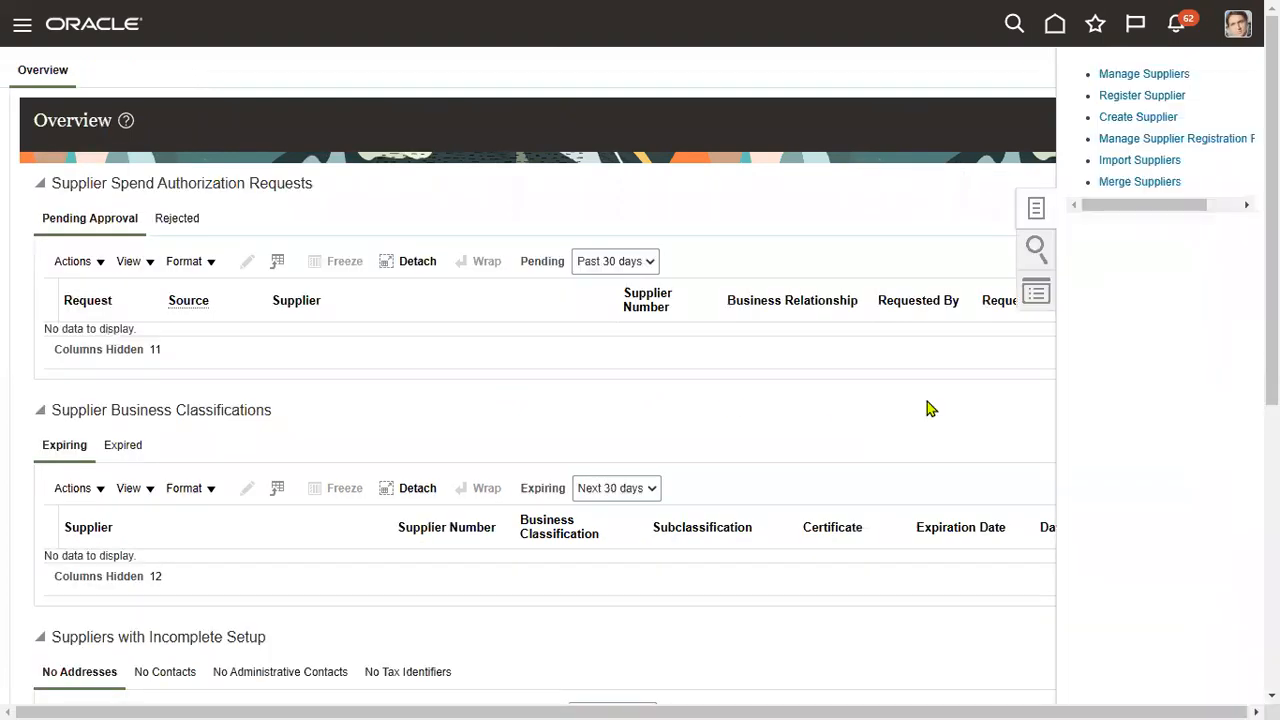
Search Manage Suppliers for 'HP', listing HP Laps and HP Supplier
{"action": "left_click", "coordinate": [1143, 74]}
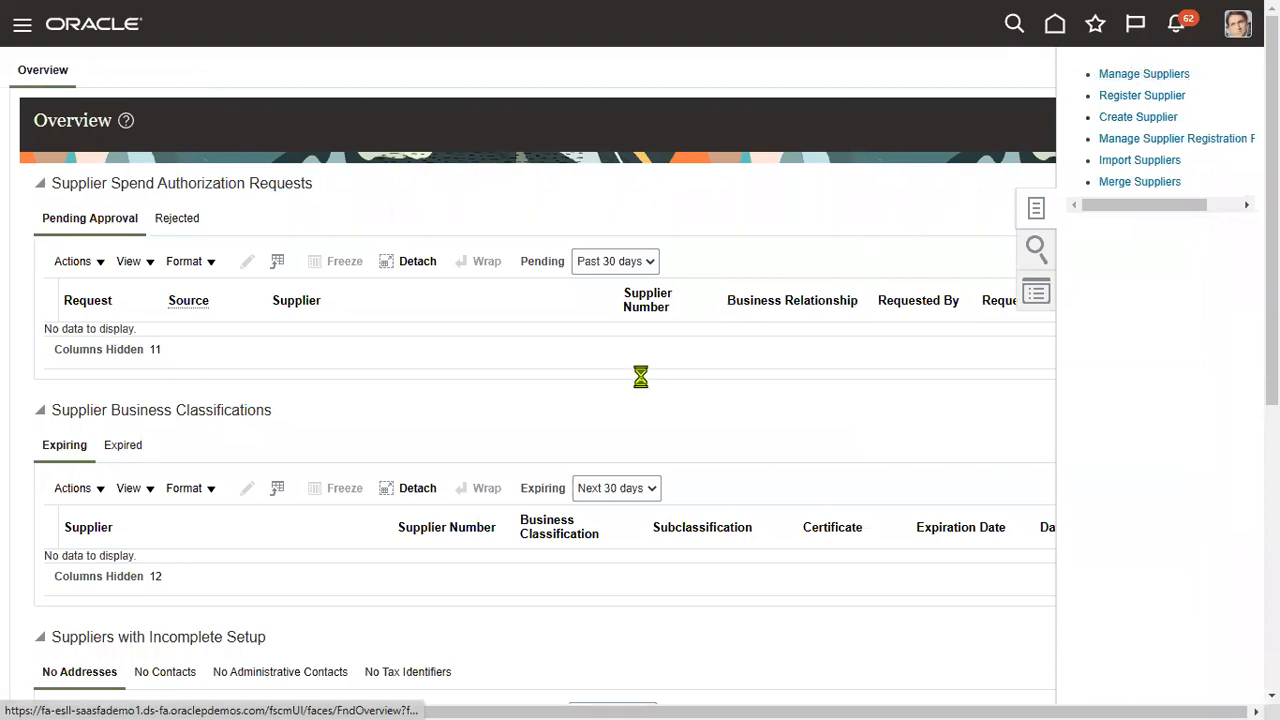
{"action": "left_click", "coordinate": [455, 248]}
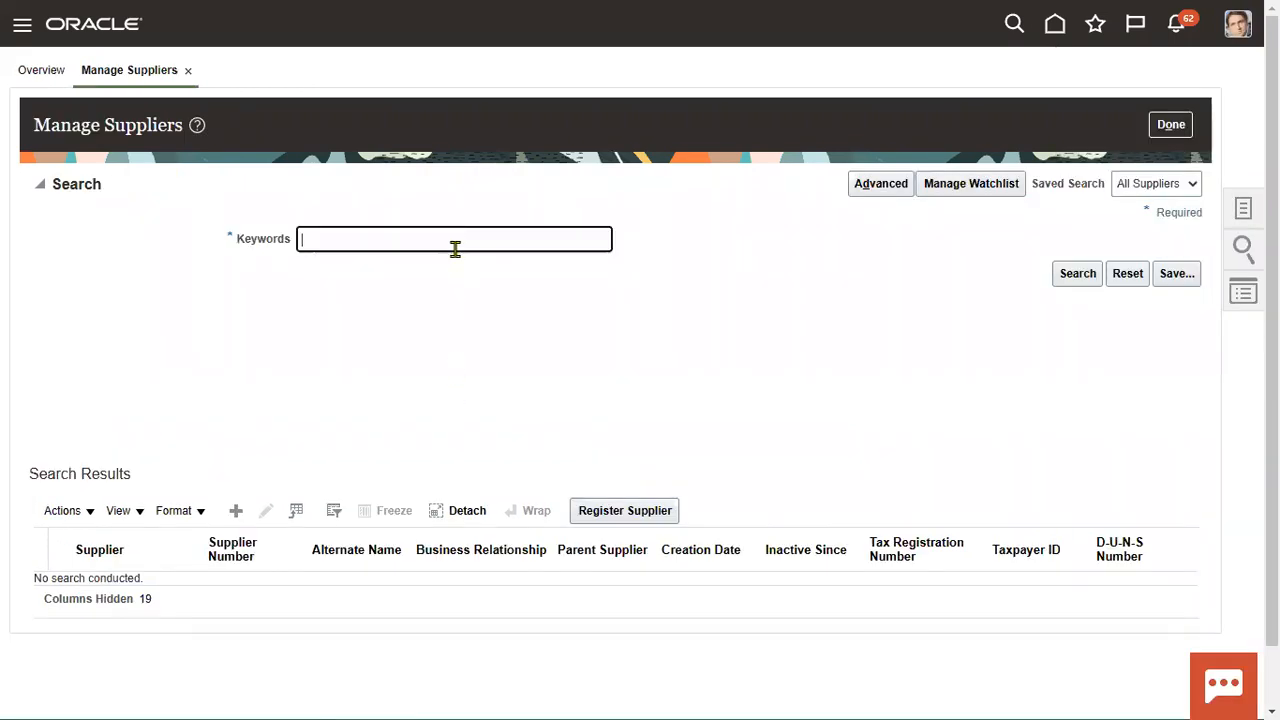
{"action": "type", "text": "HP"}
{"action": "key", "text": "Return"}
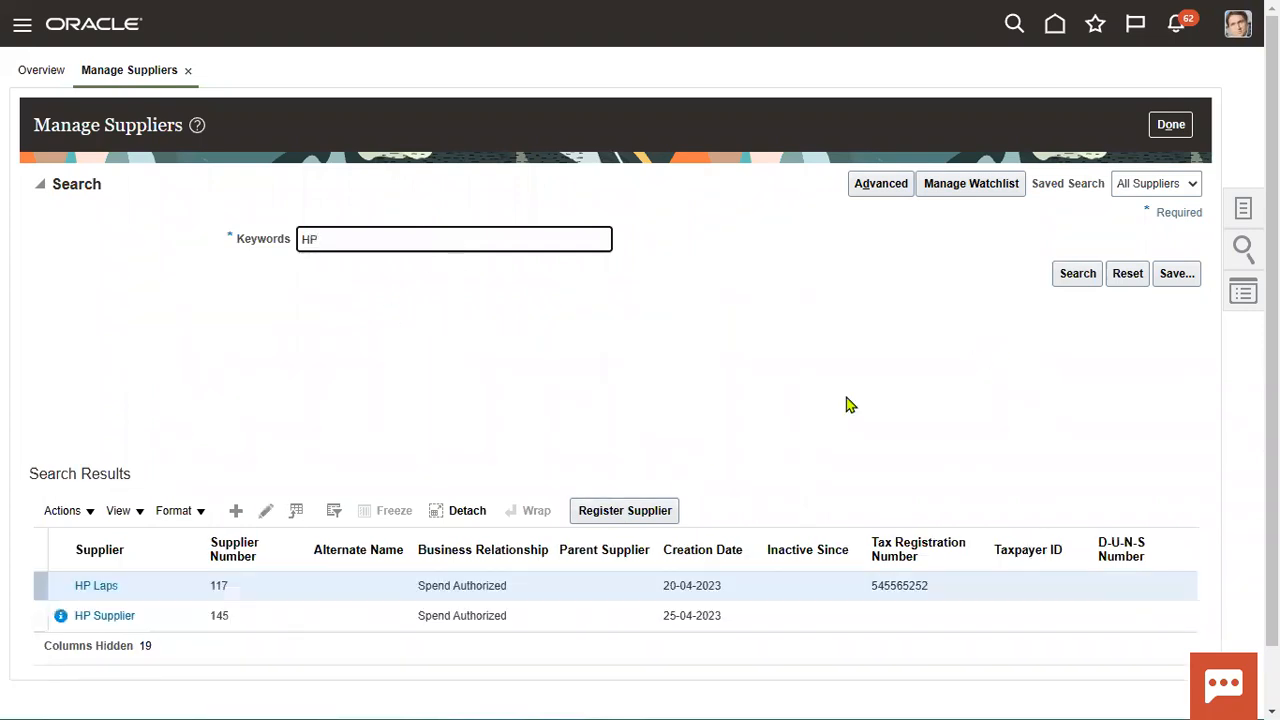
{"action": "left_click", "coordinate": [1083, 274]}
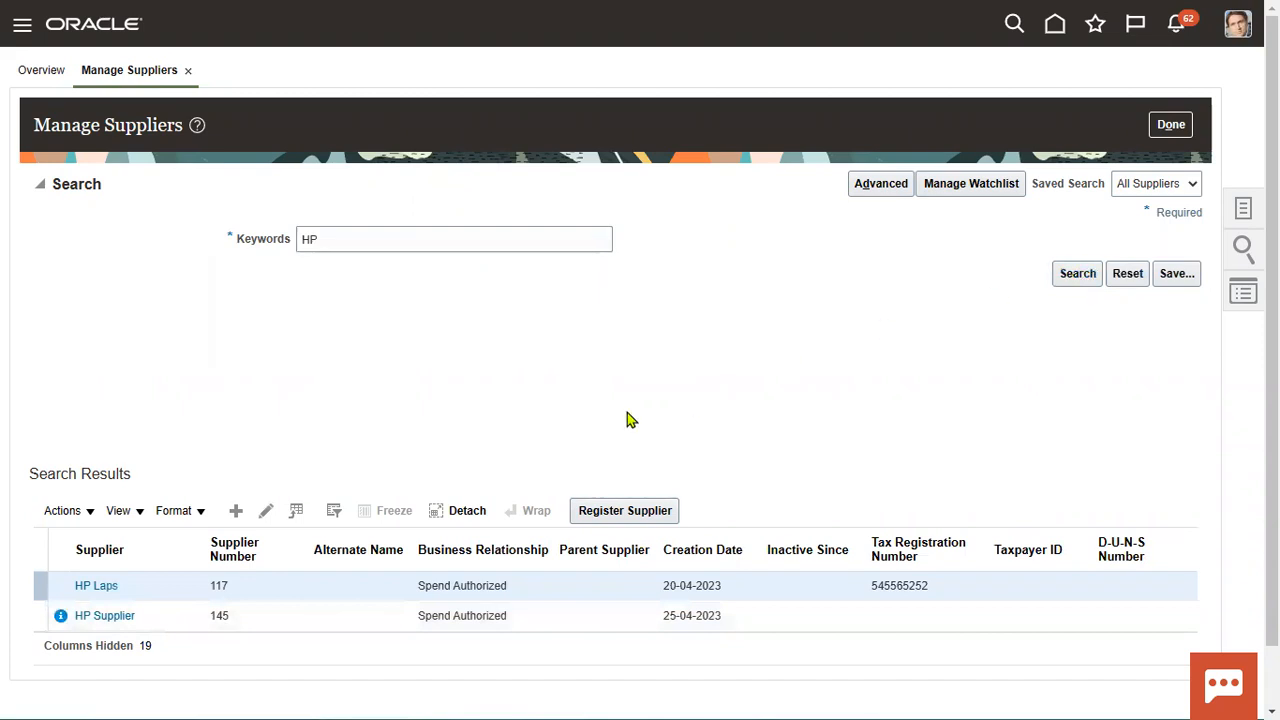
Select the HP Supplier record and bring up the account settings menu
{"action": "left_click", "coordinate": [312, 628]}
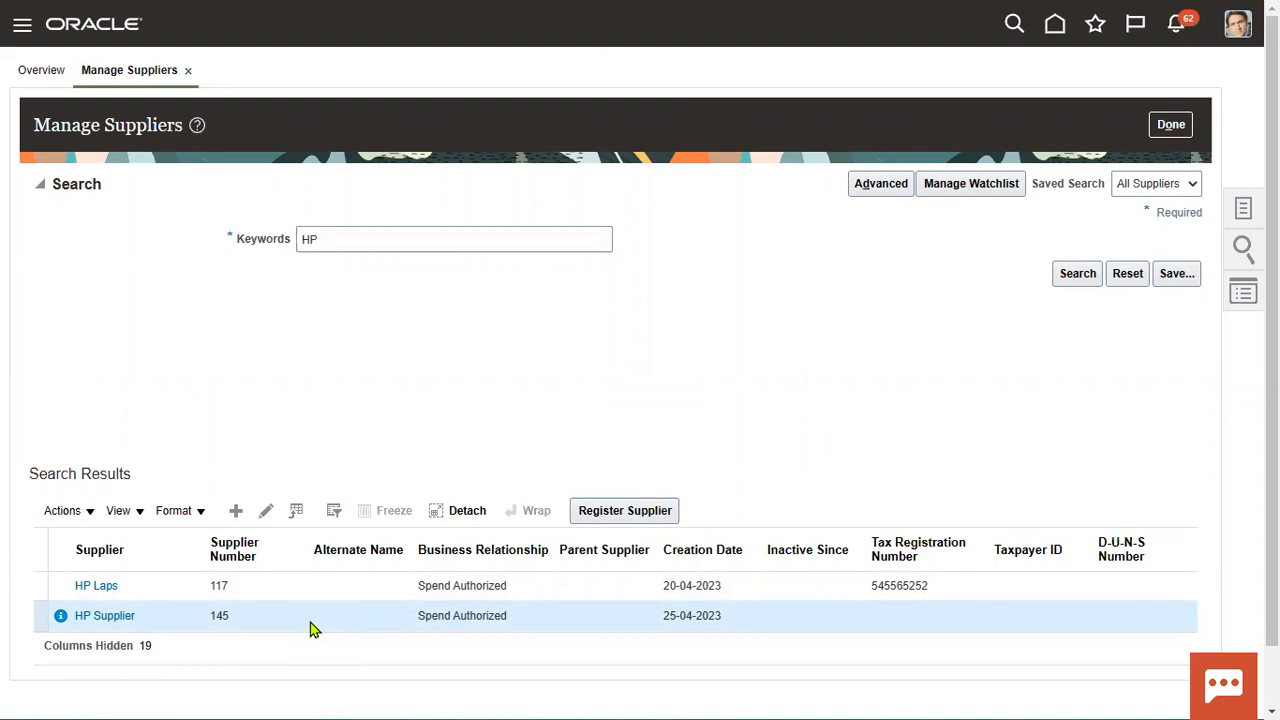
{"action": "left_click", "coordinate": [1078, 275]}
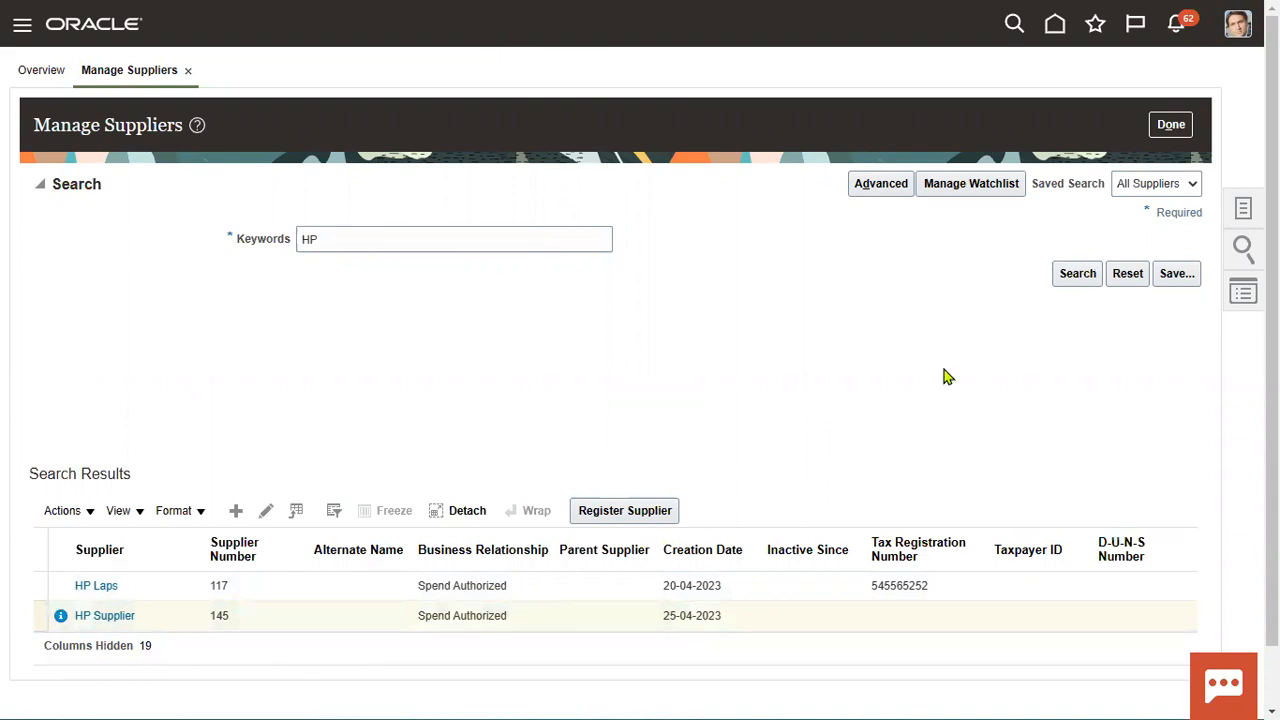
{"action": "left_click", "coordinate": [229, 618]}
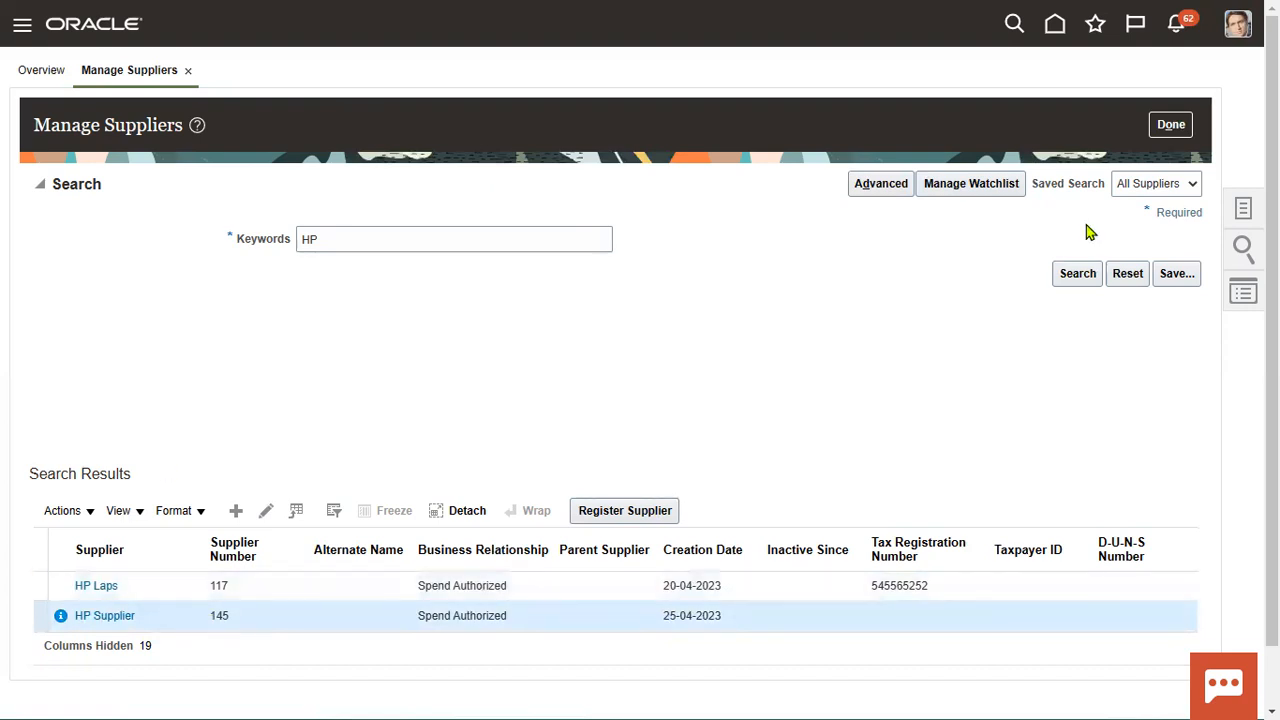
{"action": "left_click", "coordinate": [1229, 32]}
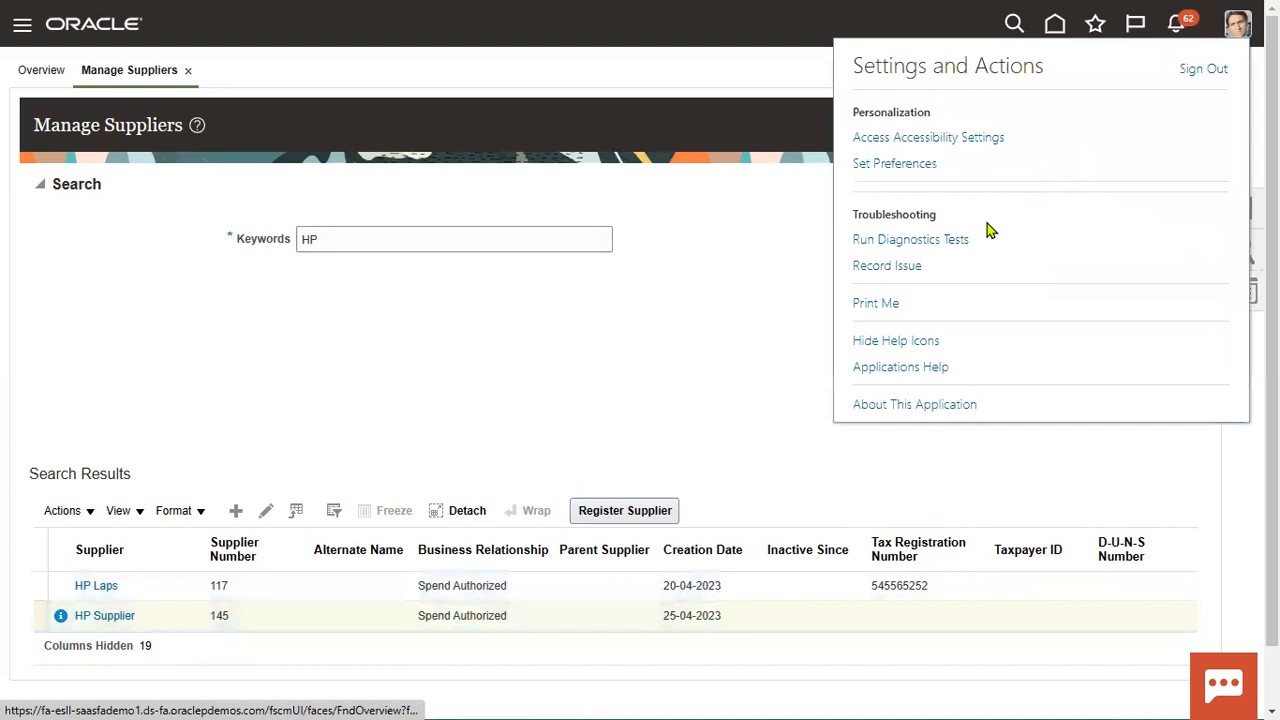
Sign out, confirm the logout consent, and bring up the saved sign-in accounts
{"action": "left_click", "coordinate": [1195, 70]}
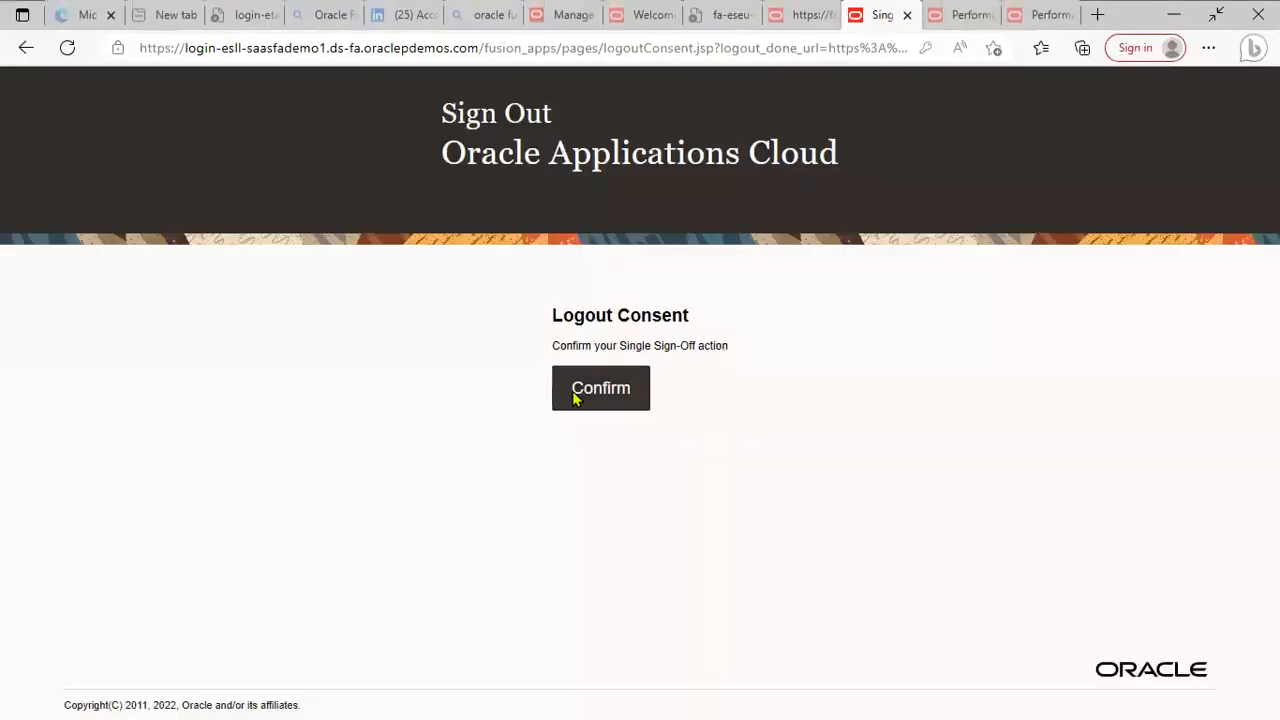
{"action": "left_click", "coordinate": [598, 390]}
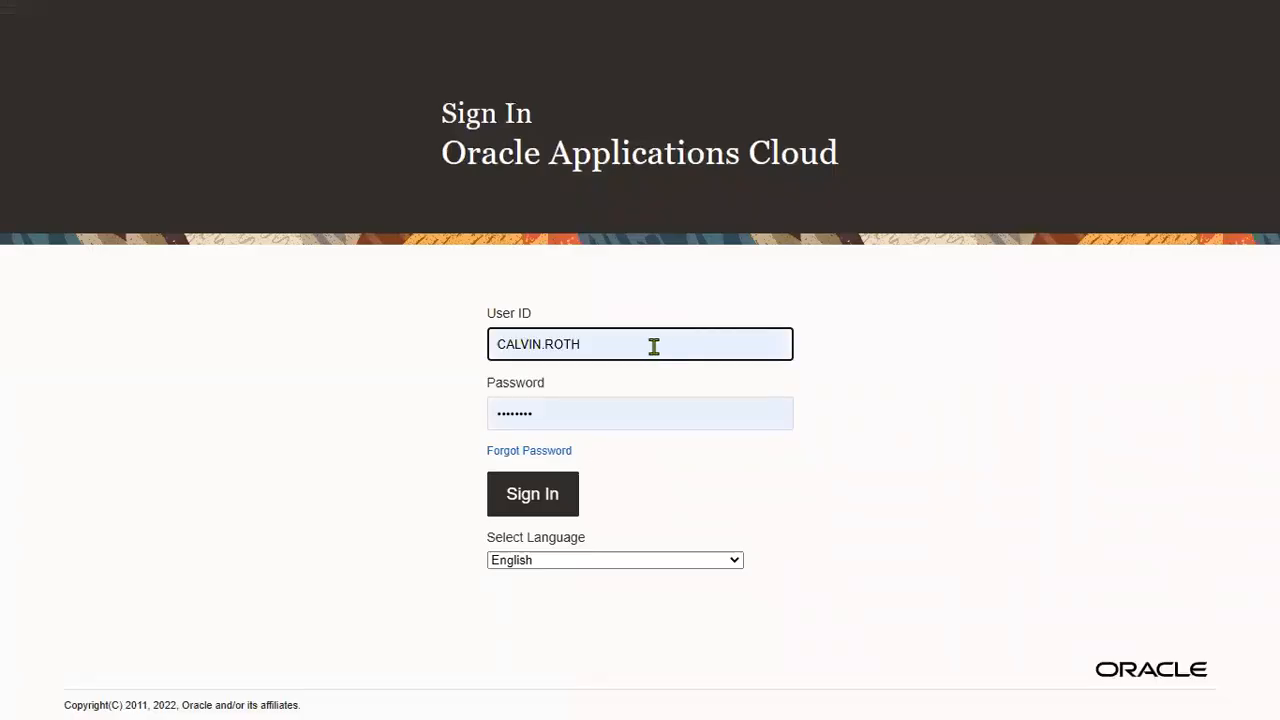
{"action": "left_click", "coordinate": [654, 346]}
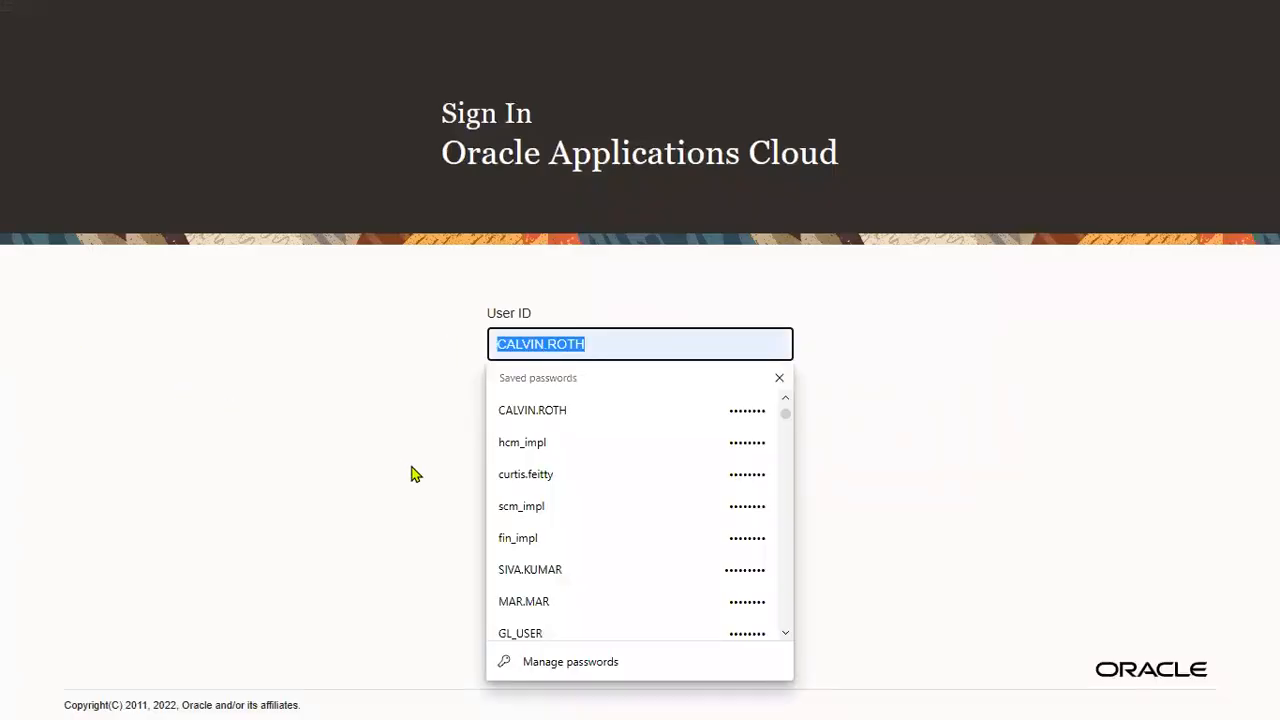
Sign in with the saved finance implementation account and go to Setup and Maintenance
{"action": "left_click", "coordinate": [549, 534]}
{"action": "left_click", "coordinate": [553, 495]}
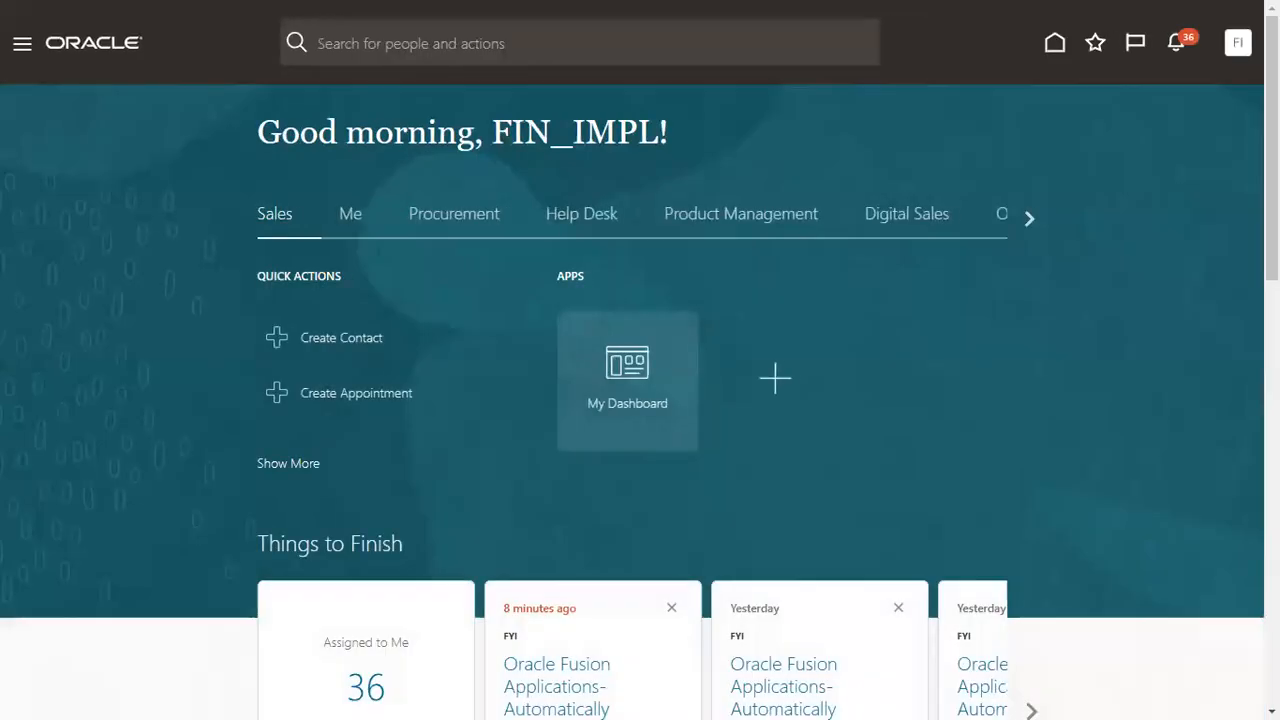
{"action": "left_click", "coordinate": [1238, 48]}
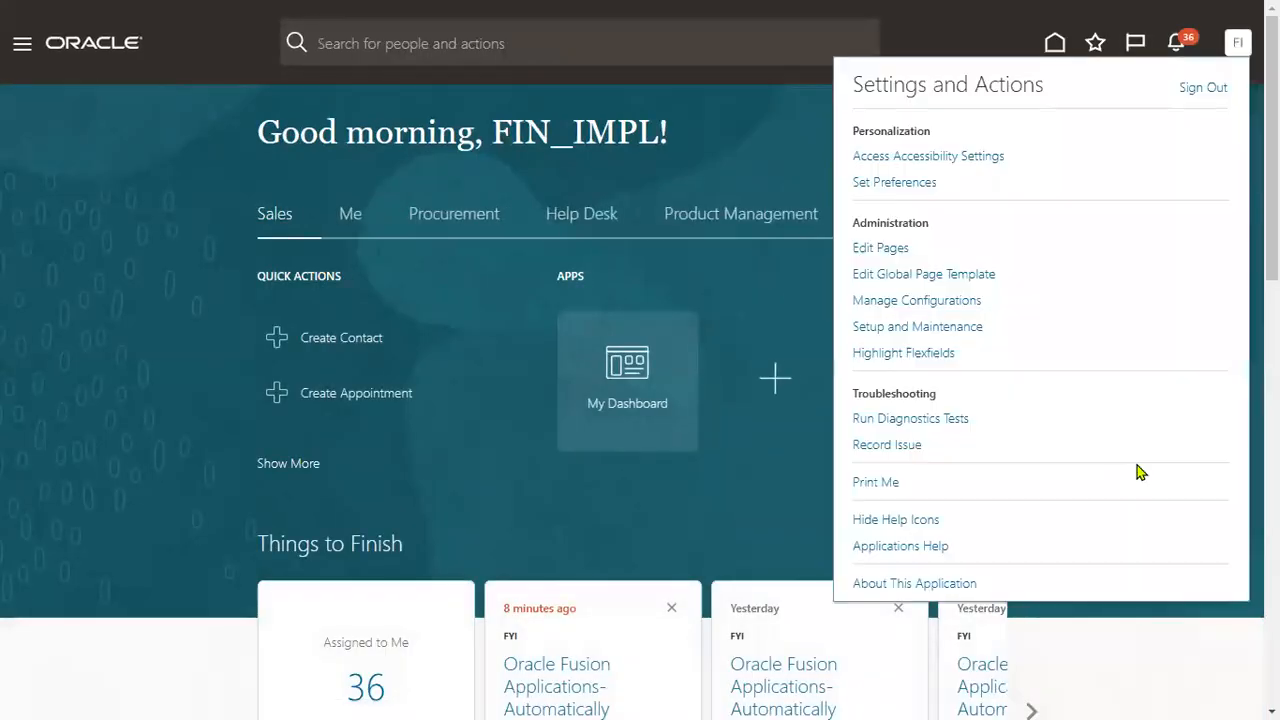
{"action": "left_click", "coordinate": [927, 327]}
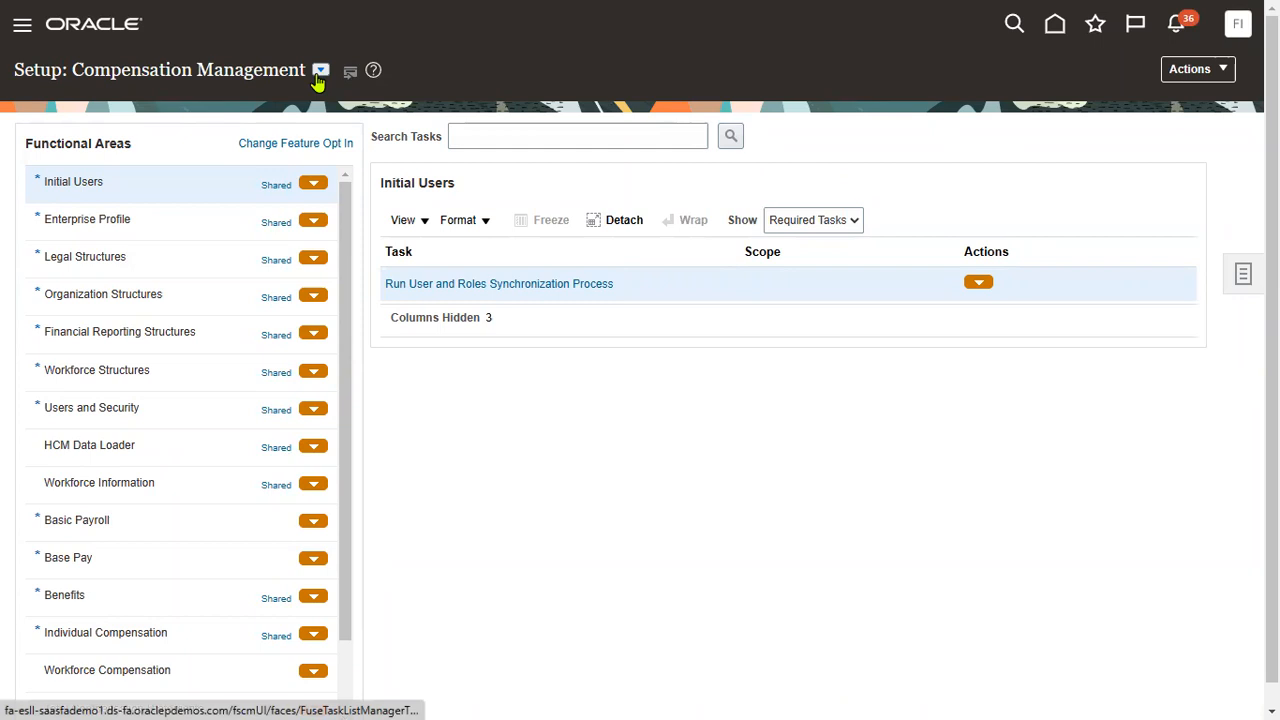
Switch setup to the Procurement offering and show all Approval Management tasks
{"action": "left_click", "coordinate": [319, 76]}
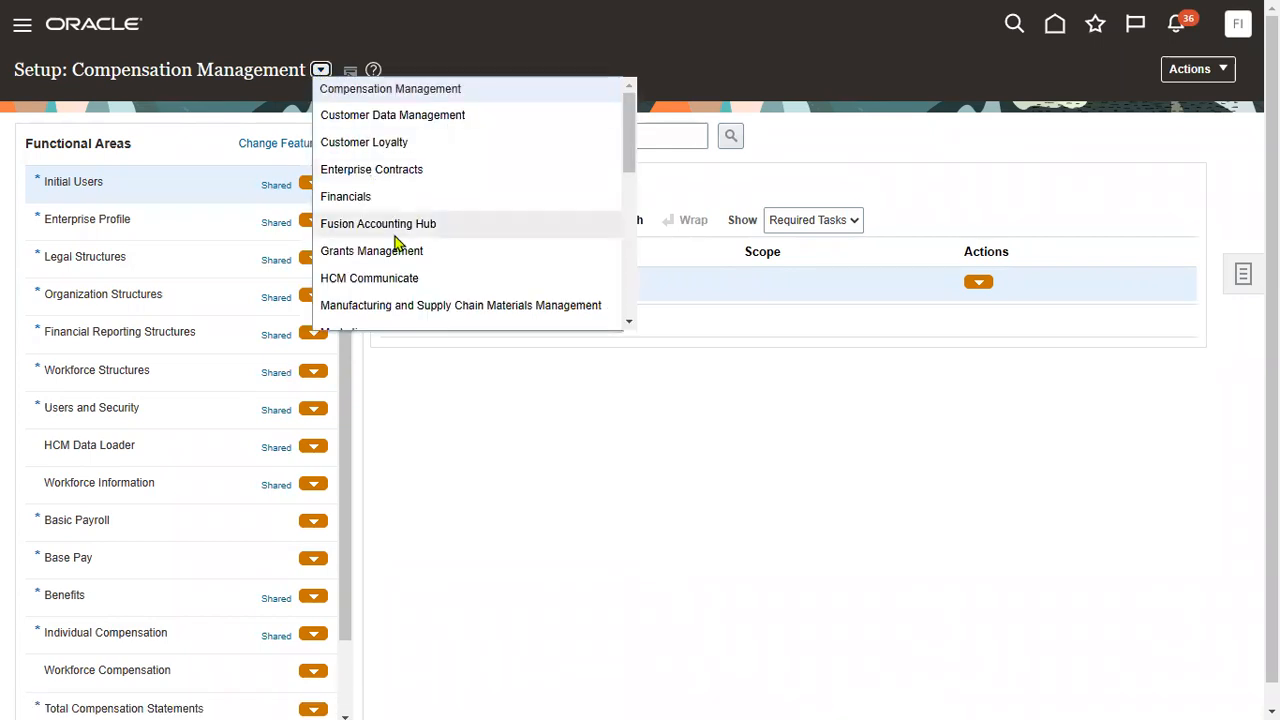
{"action": "scroll", "coordinate": [394, 248], "scroll_direction": "down", "scroll_amount": 1}
{"action": "scroll", "coordinate": [380, 310], "scroll_direction": "down", "scroll_amount": 1}
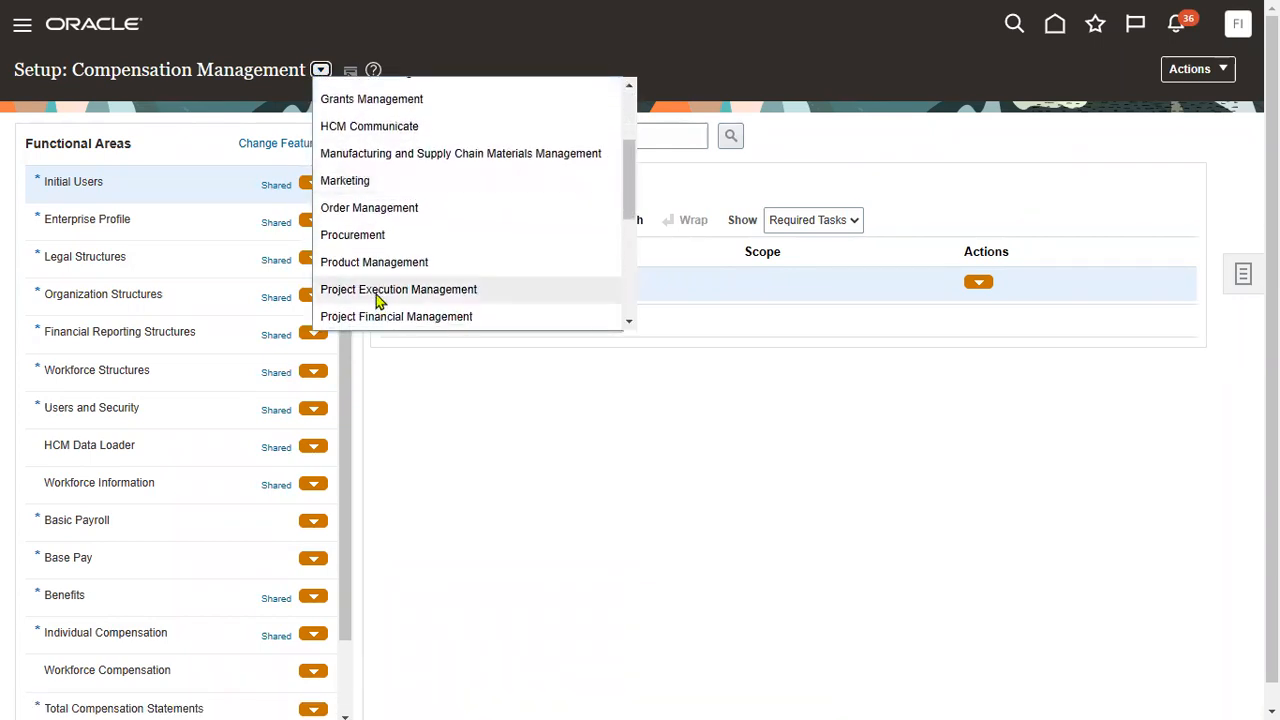
{"action": "left_click", "coordinate": [386, 236]}
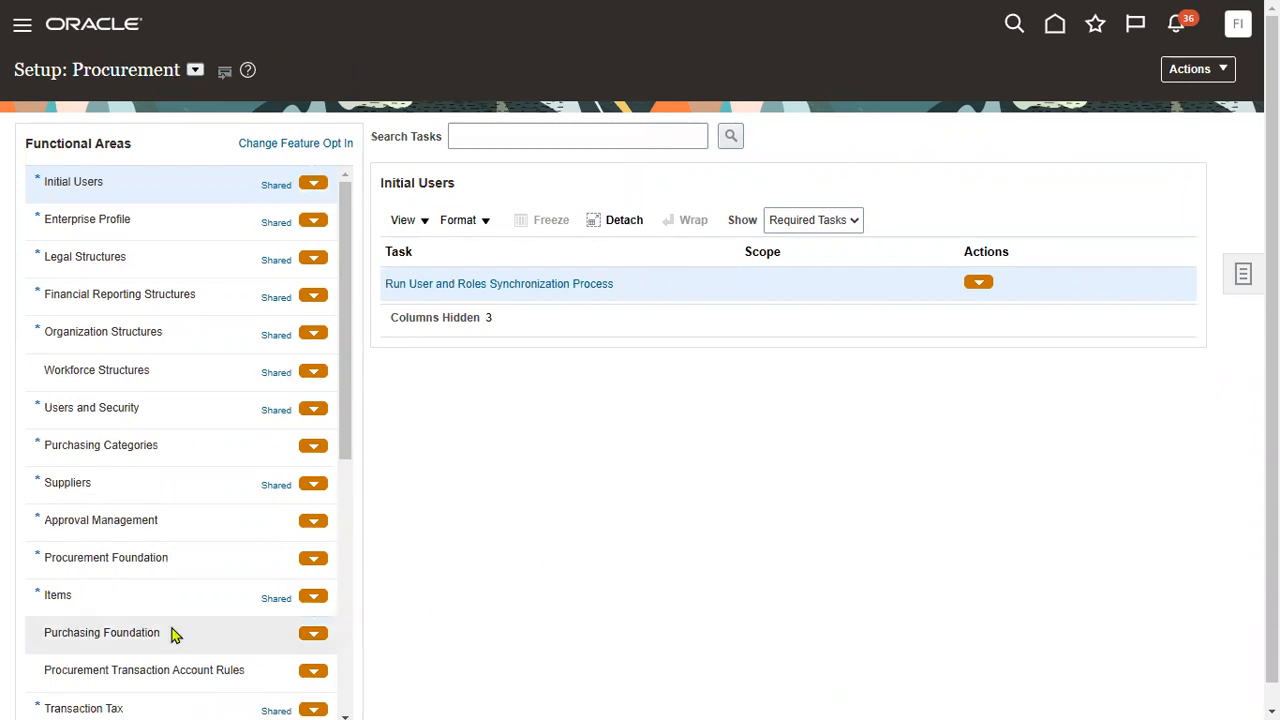
{"action": "left_click", "coordinate": [170, 483]}
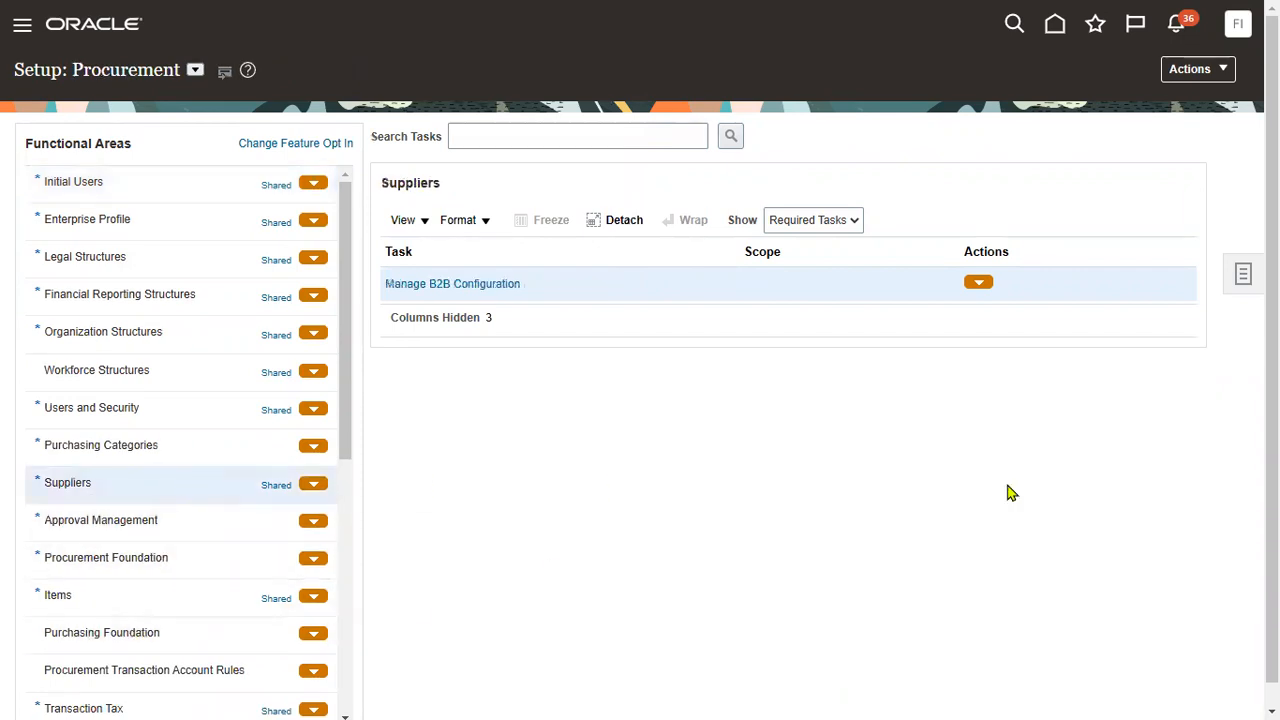
{"action": "left_click", "coordinate": [149, 520]}
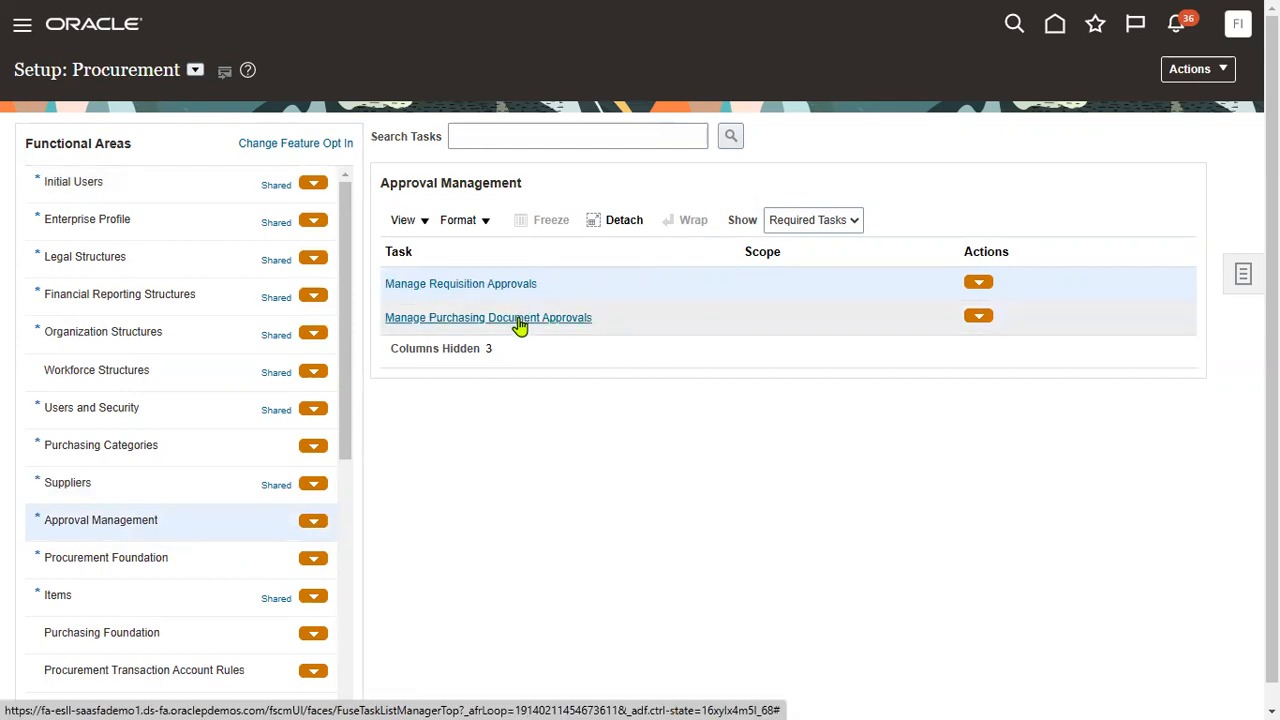
{"action": "left_click", "coordinate": [828, 229]}
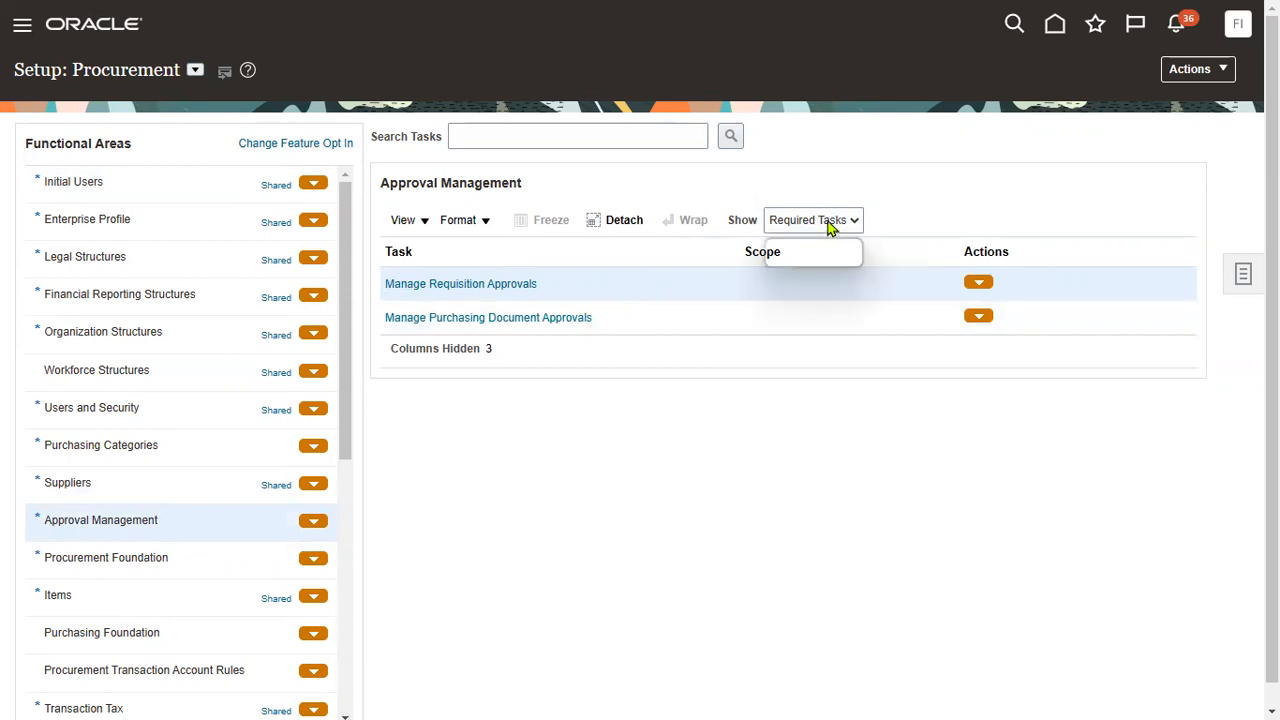
{"action": "left_click", "coordinate": [826, 244]}
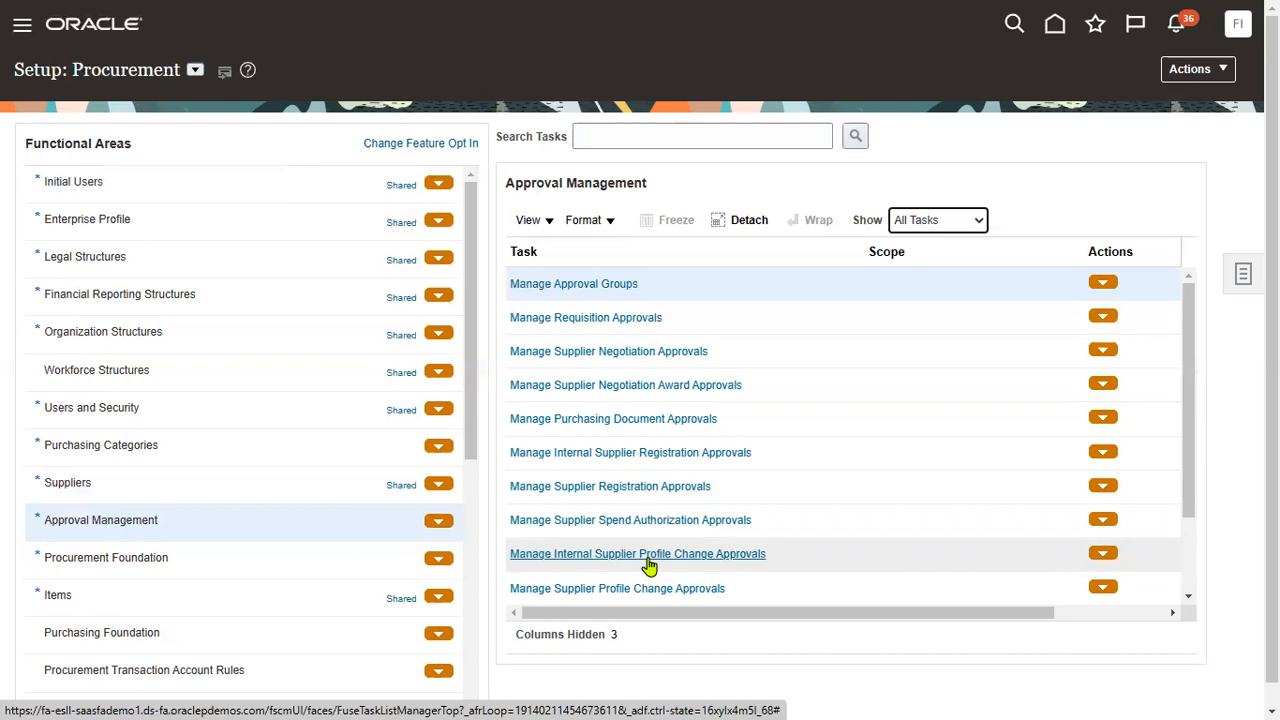
Save the Supplier Spend Authorization rule with its Automatic/Approved action and return to setup tasks
{"action": "left_click", "coordinate": [625, 520]}
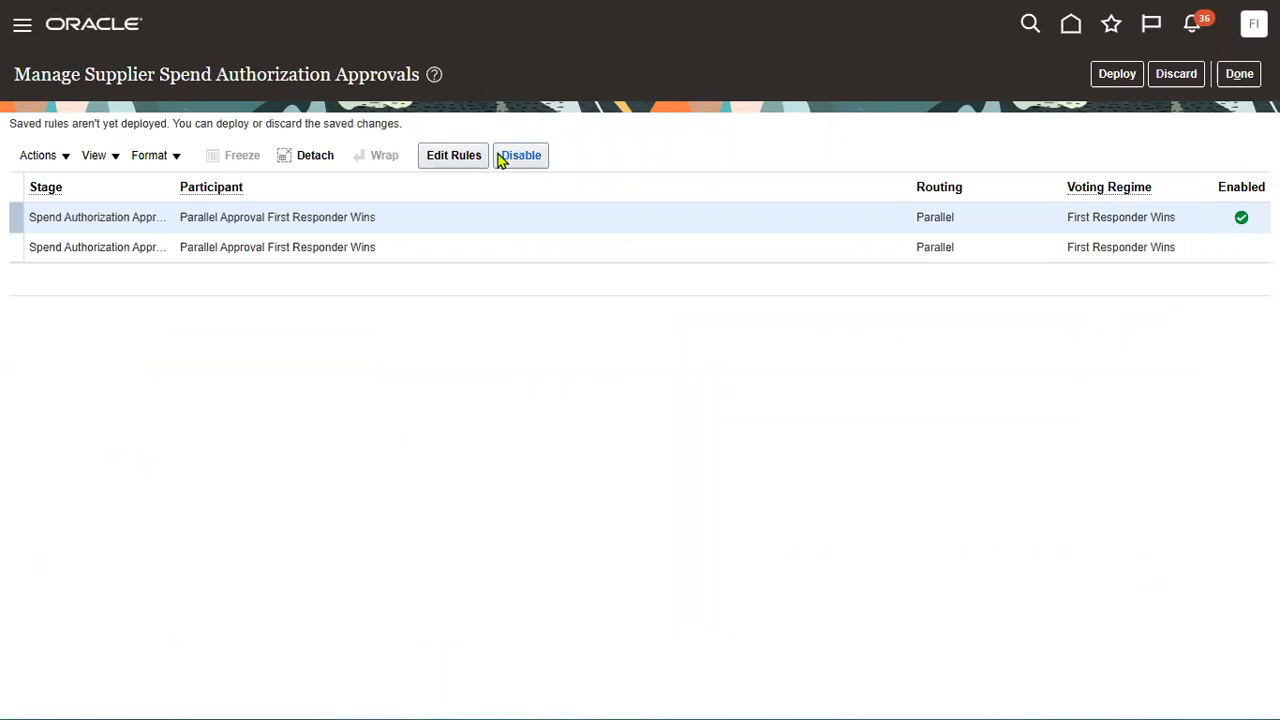
{"action": "left_click", "coordinate": [457, 161]}
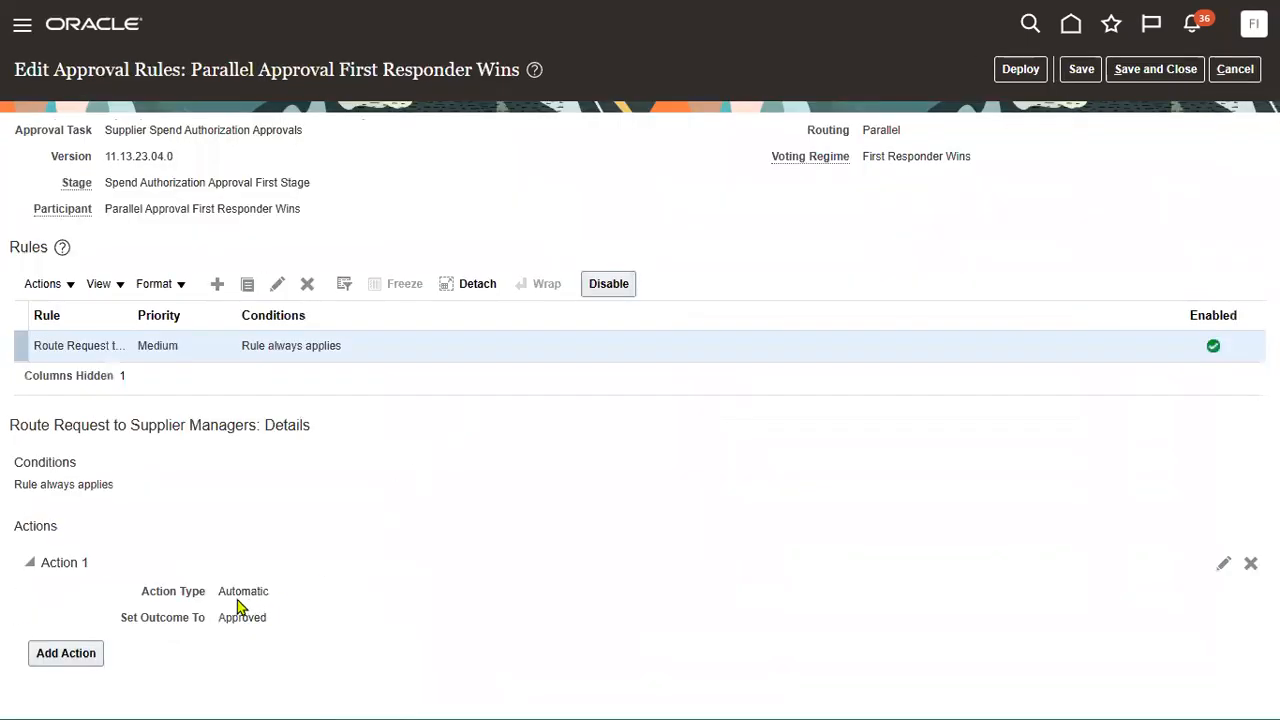
{"action": "left_click_drag", "start_coordinate": [219, 591], "coordinate": [286, 600]}
{"action": "left_click", "coordinate": [300, 640]}
{"action": "left_click", "coordinate": [1170, 72]}
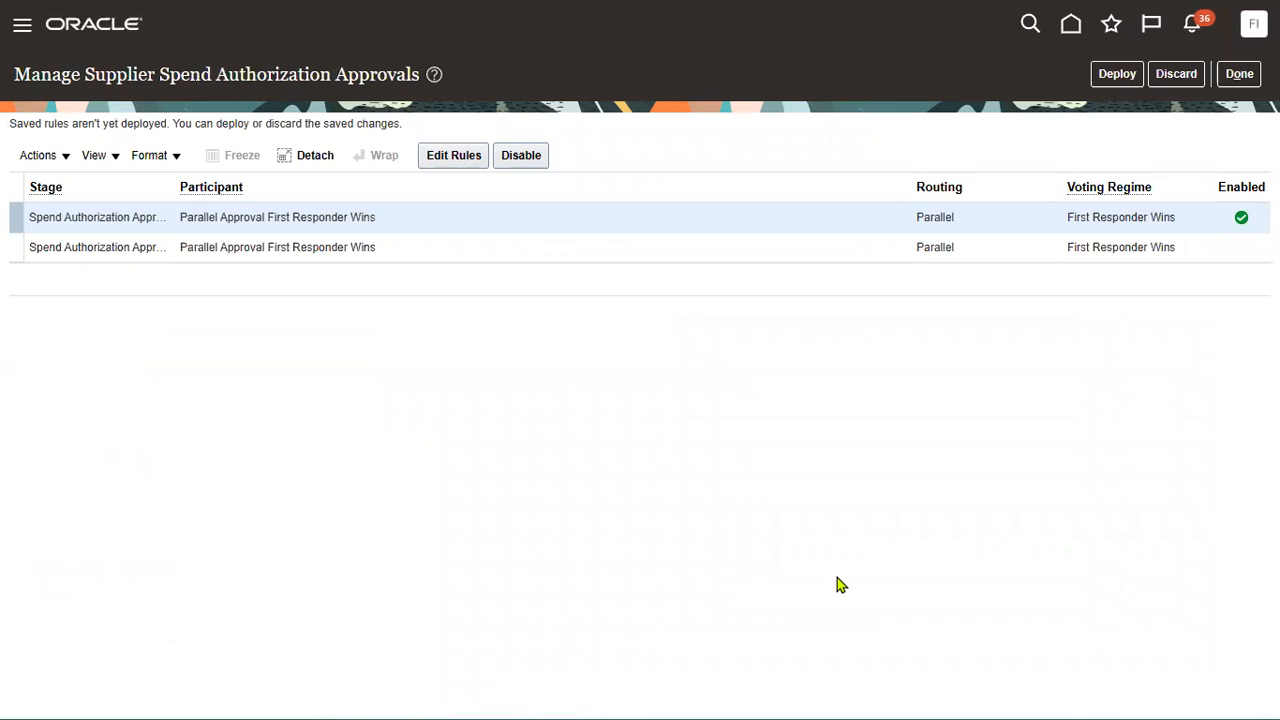
{"action": "left_click", "coordinate": [1237, 74]}
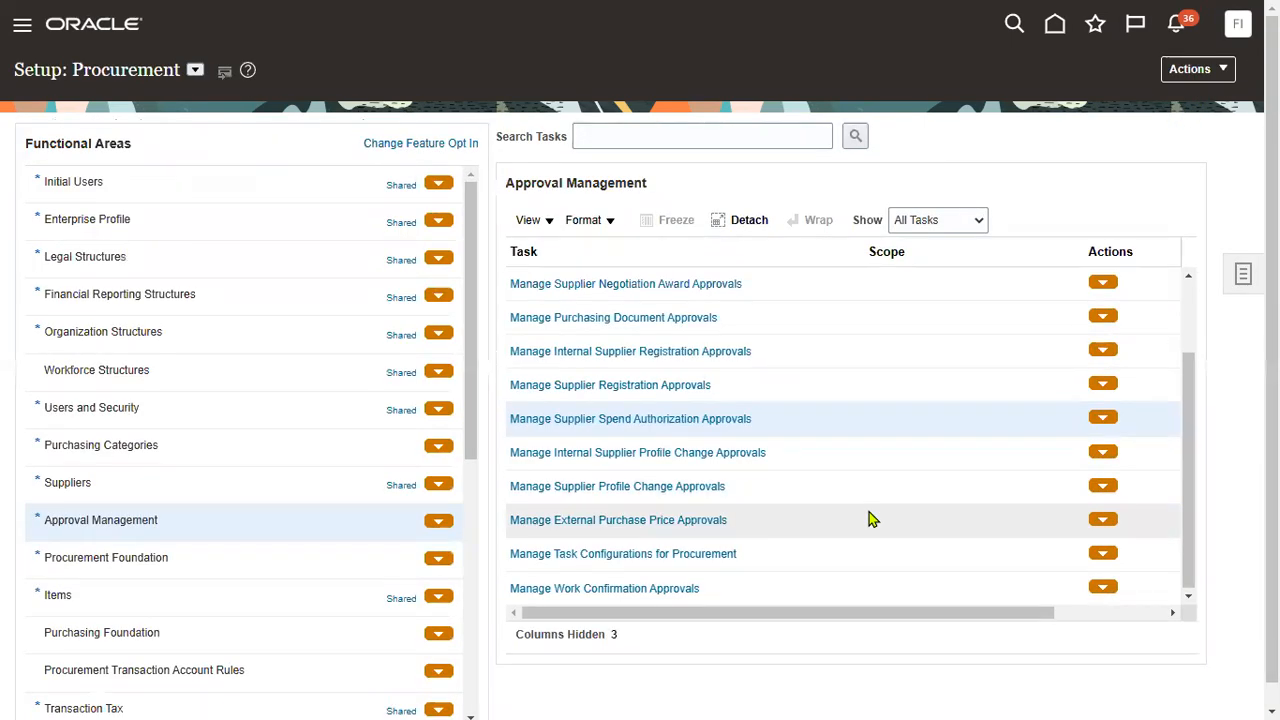
Save the Serial Approval rule for internal supplier profile change approvals and return to the task list
{"action": "left_click", "coordinate": [685, 458]}
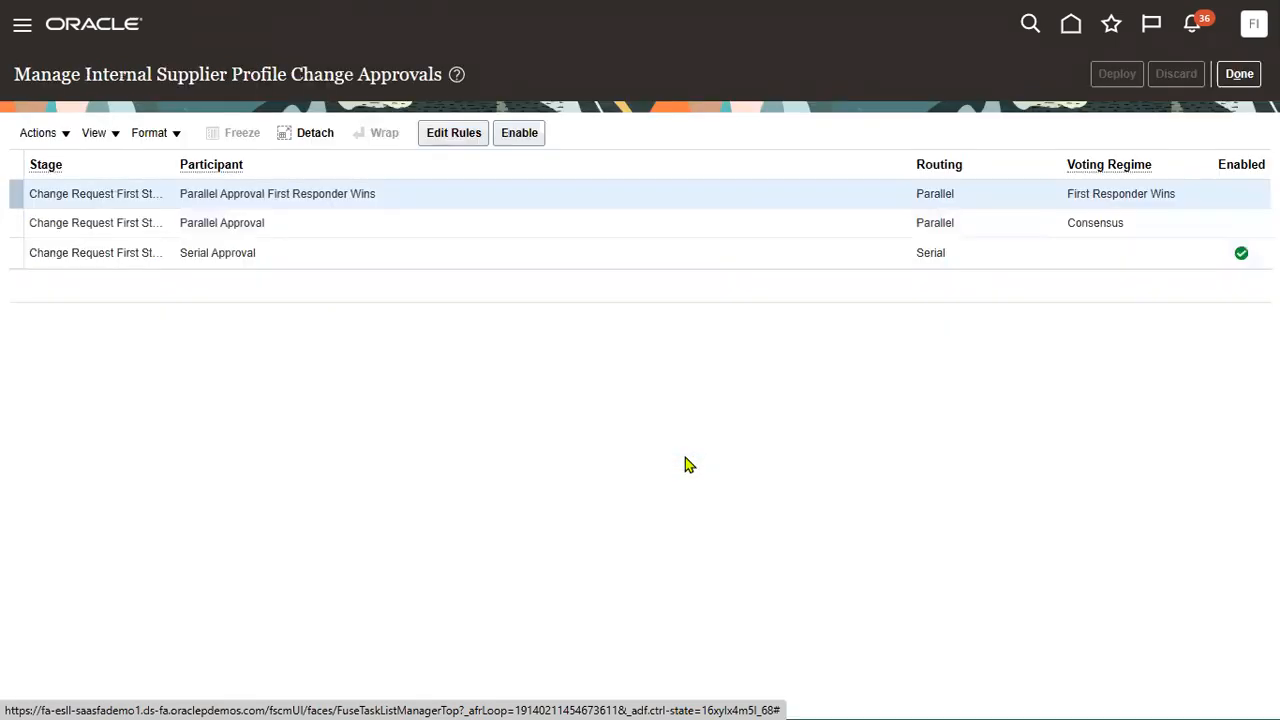
{"action": "left_click", "coordinate": [777, 262]}
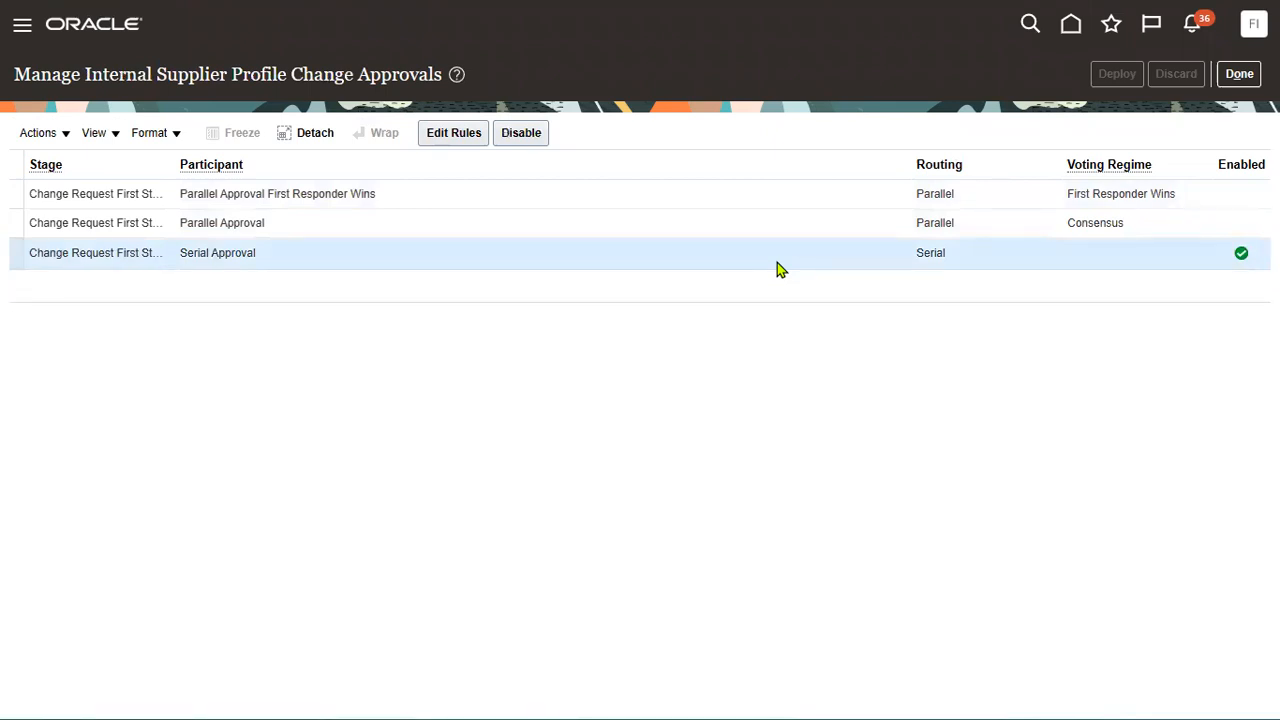
{"action": "left_click", "coordinate": [457, 138]}
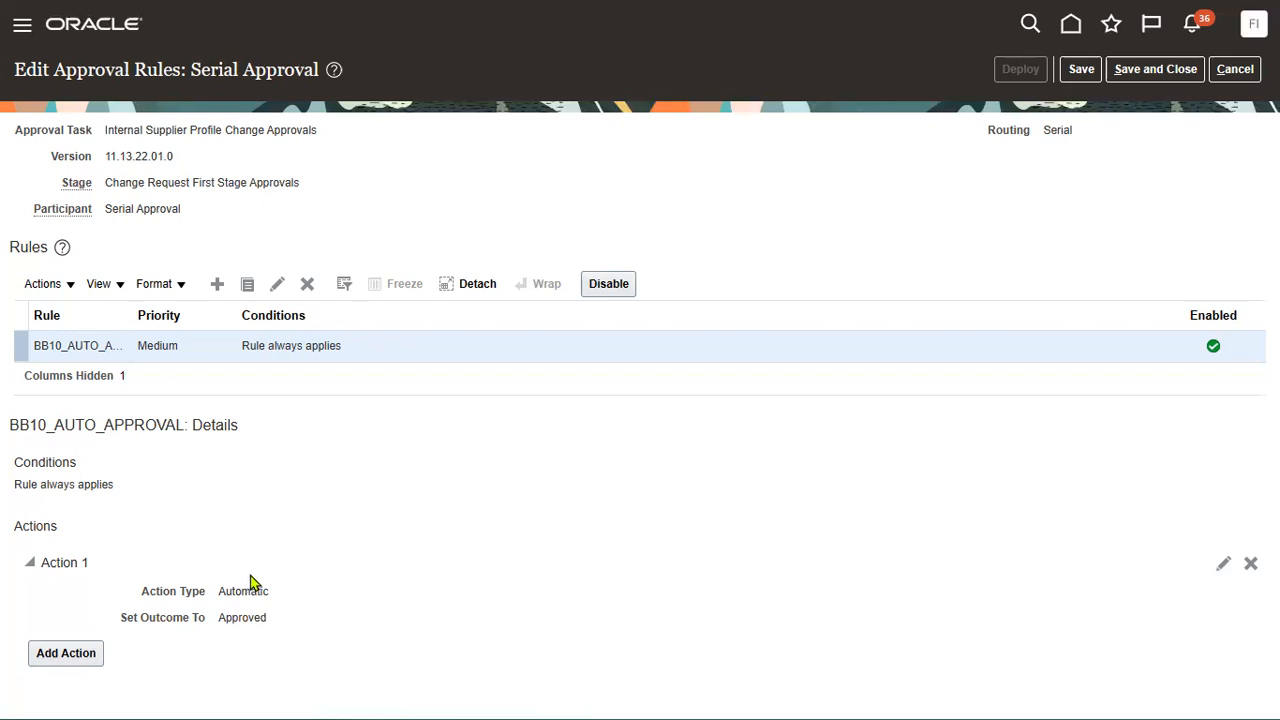
{"action": "left_click", "coordinate": [1178, 66]}
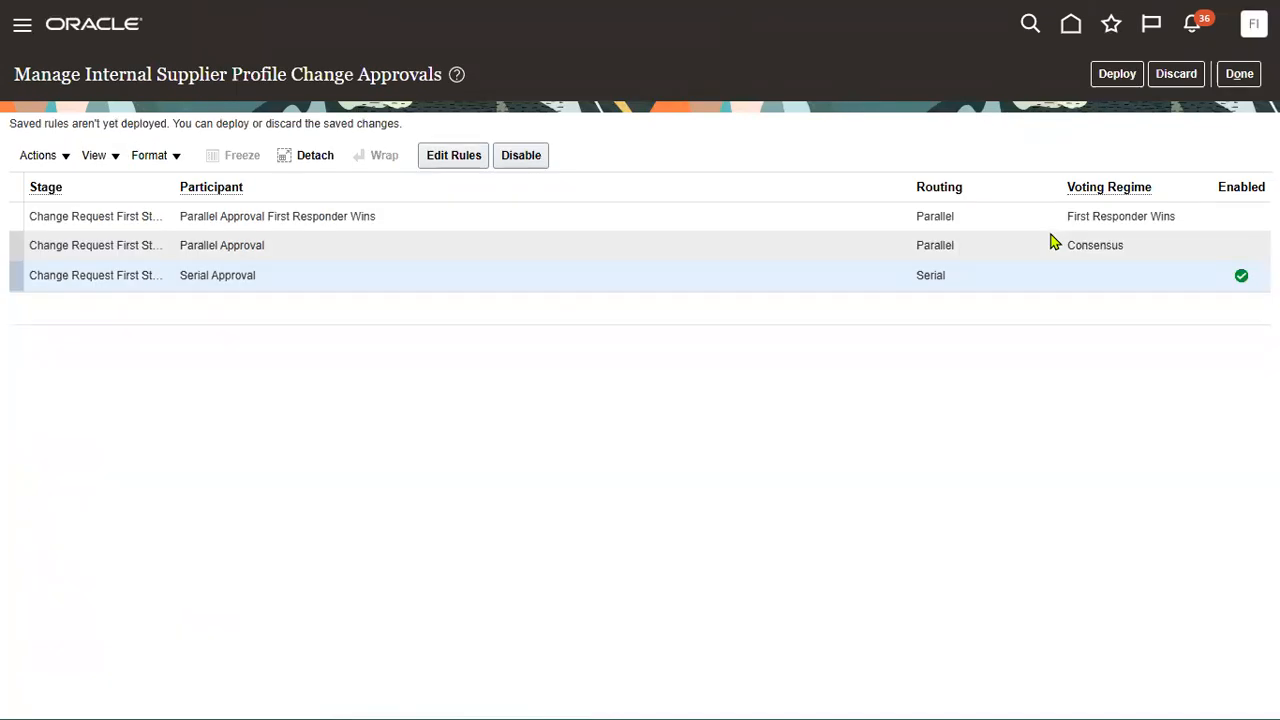
{"action": "left_click", "coordinate": [1240, 74]}
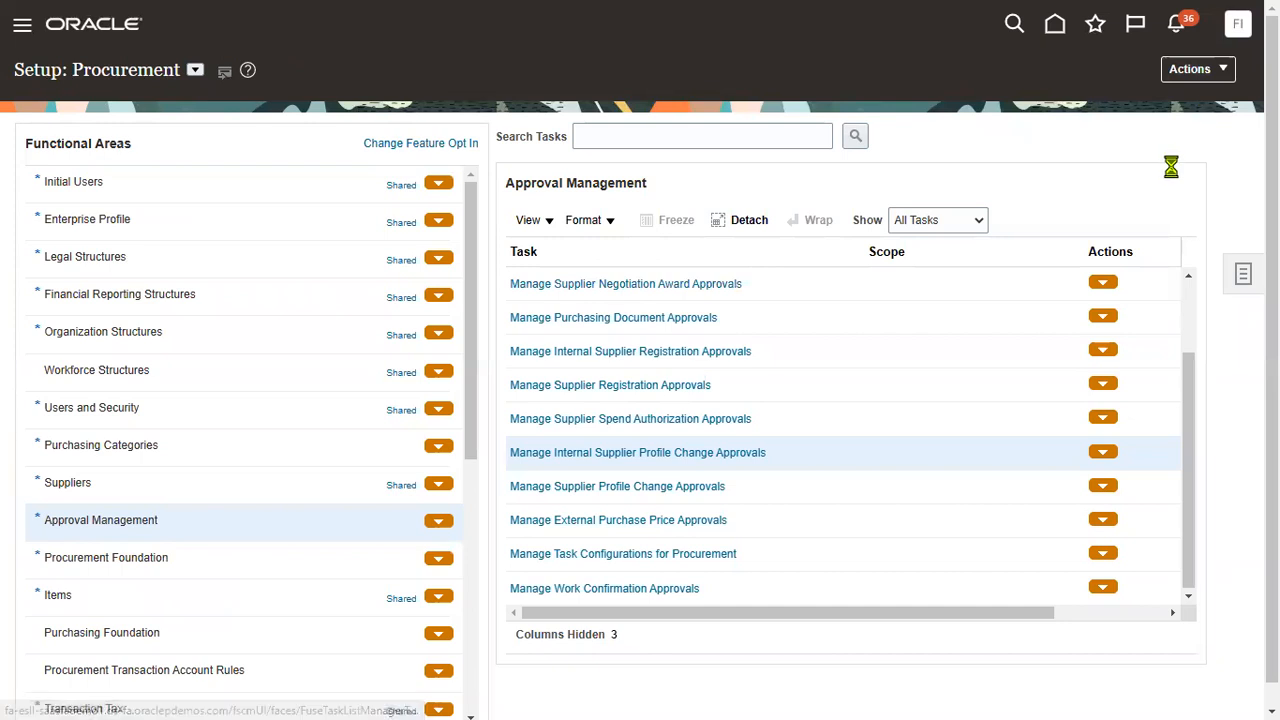
{"action": "left_click", "coordinate": [1238, 23]}
Sign out and sign back in as a different user using a saved account
{"action": "left_click", "coordinate": [1221, 72]}
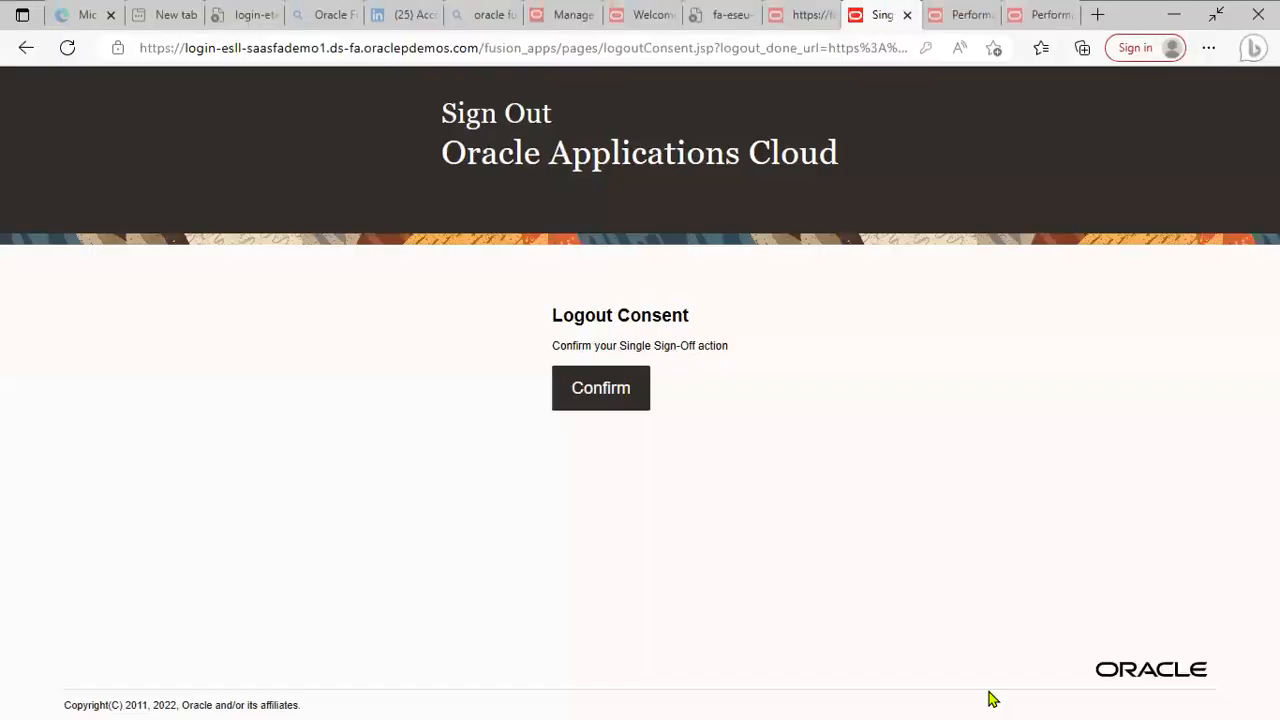
{"action": "left_click", "coordinate": [640, 396]}
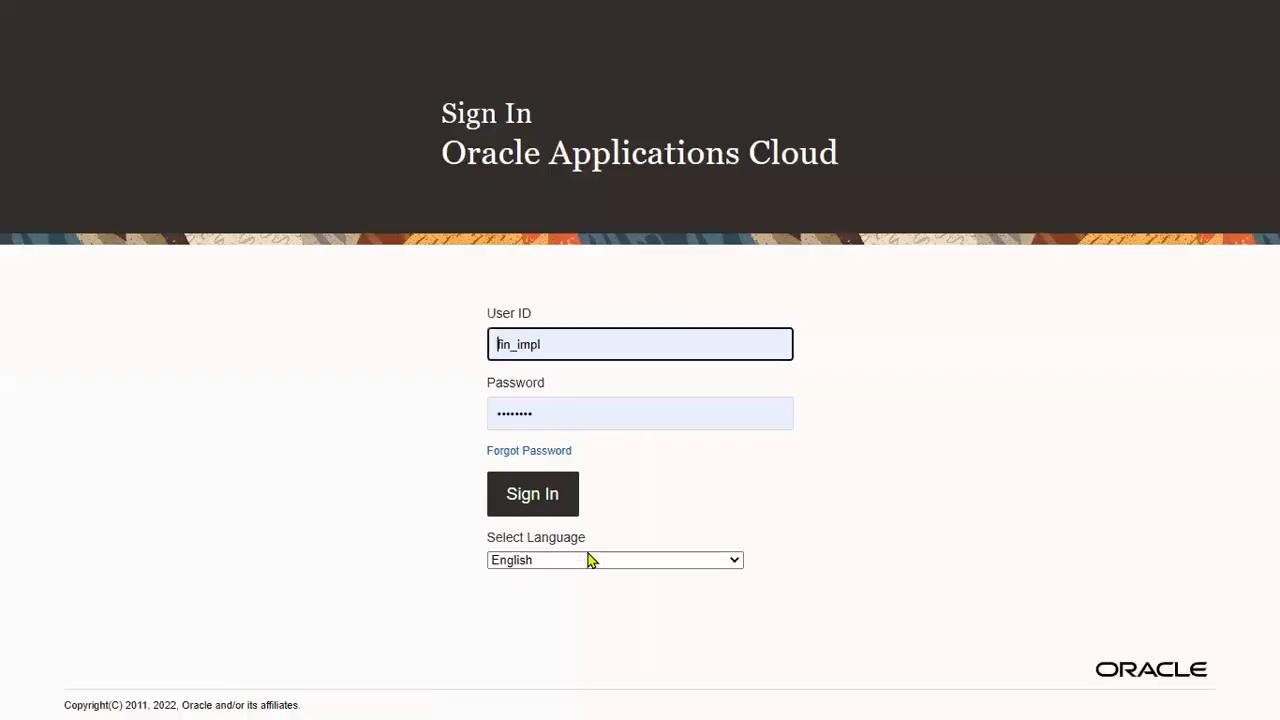
{"action": "left_click", "coordinate": [594, 344]}
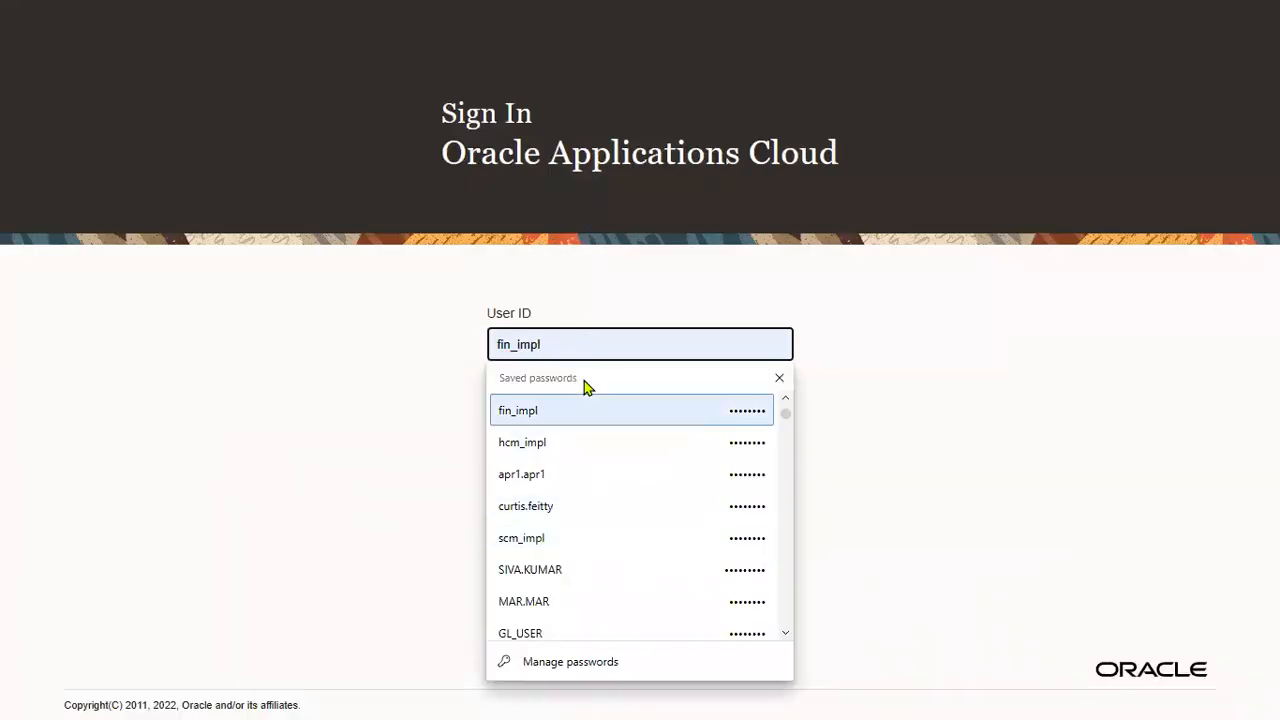
{"action": "left_click_drag", "start_coordinate": [583, 345], "coordinate": [301, 358]}
{"action": "type", "text": "CALVIN.ROTH"}
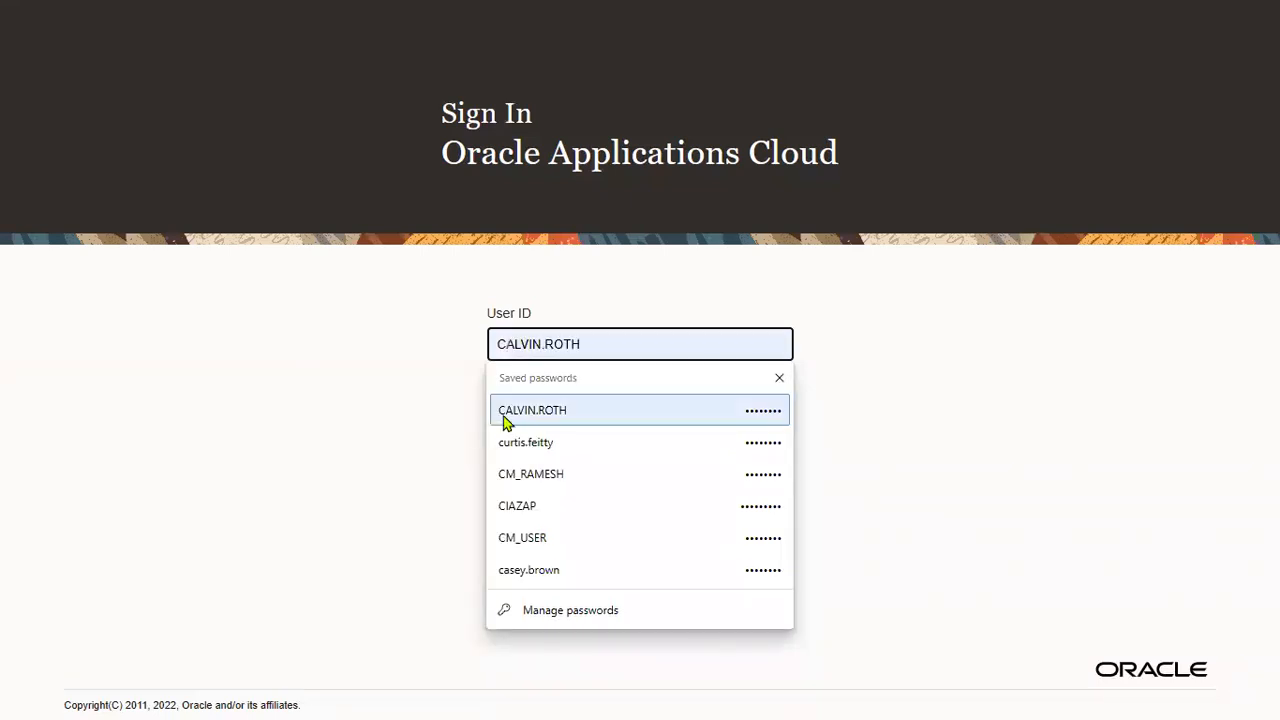
{"action": "left_click", "coordinate": [508, 415]}
{"action": "left_click", "coordinate": [512, 484]}
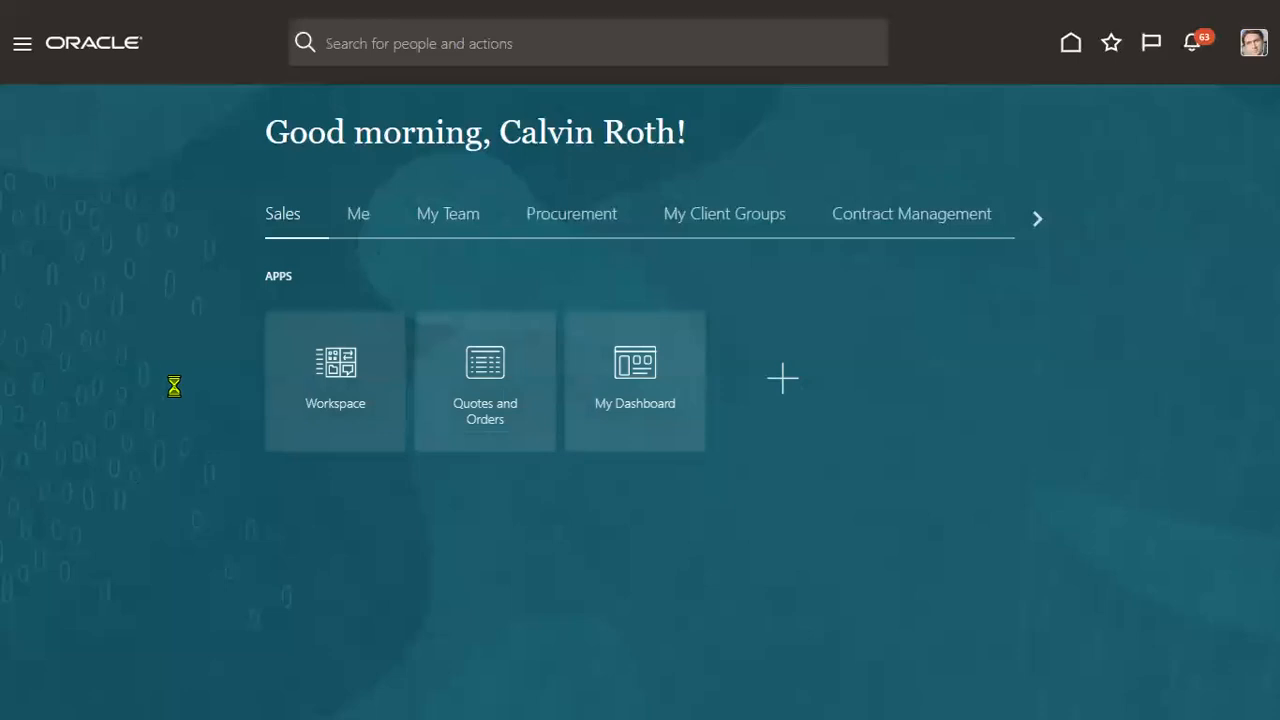
Go to Procurement > Suppliers and open the Manage Suppliers task
{"action": "left_click", "coordinate": [22, 44]}
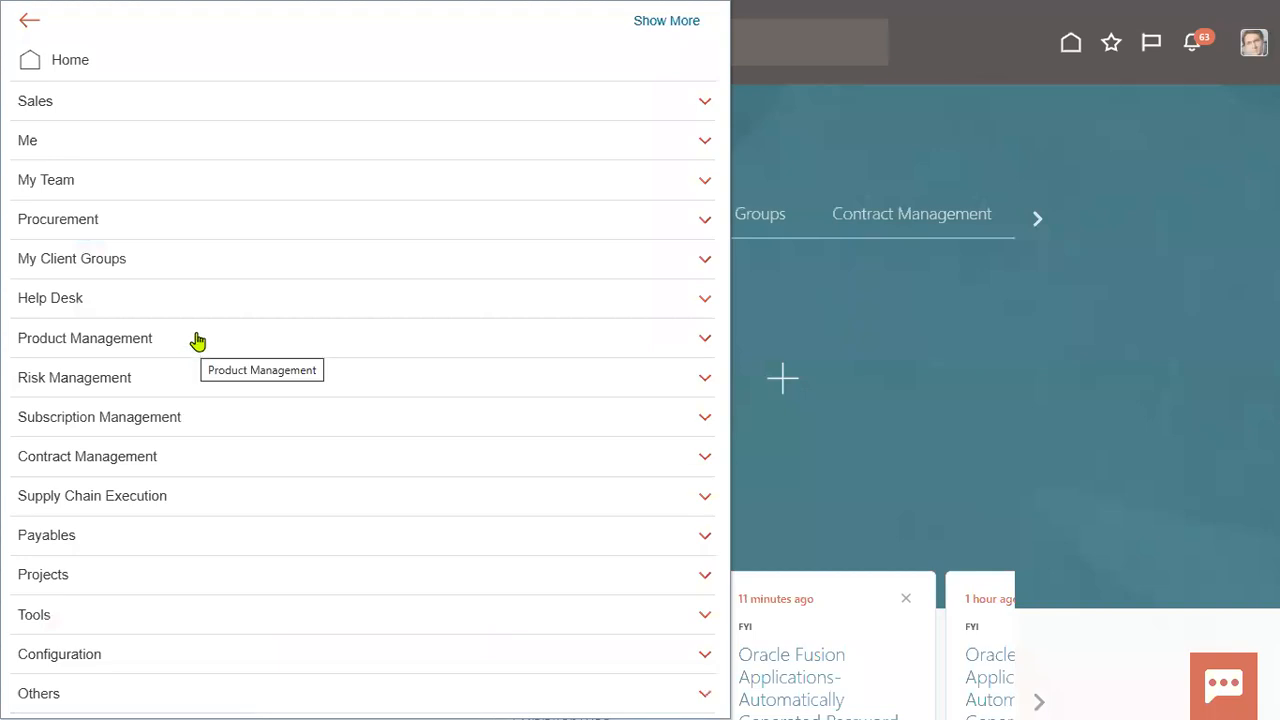
{"action": "left_click", "coordinate": [129, 220]}
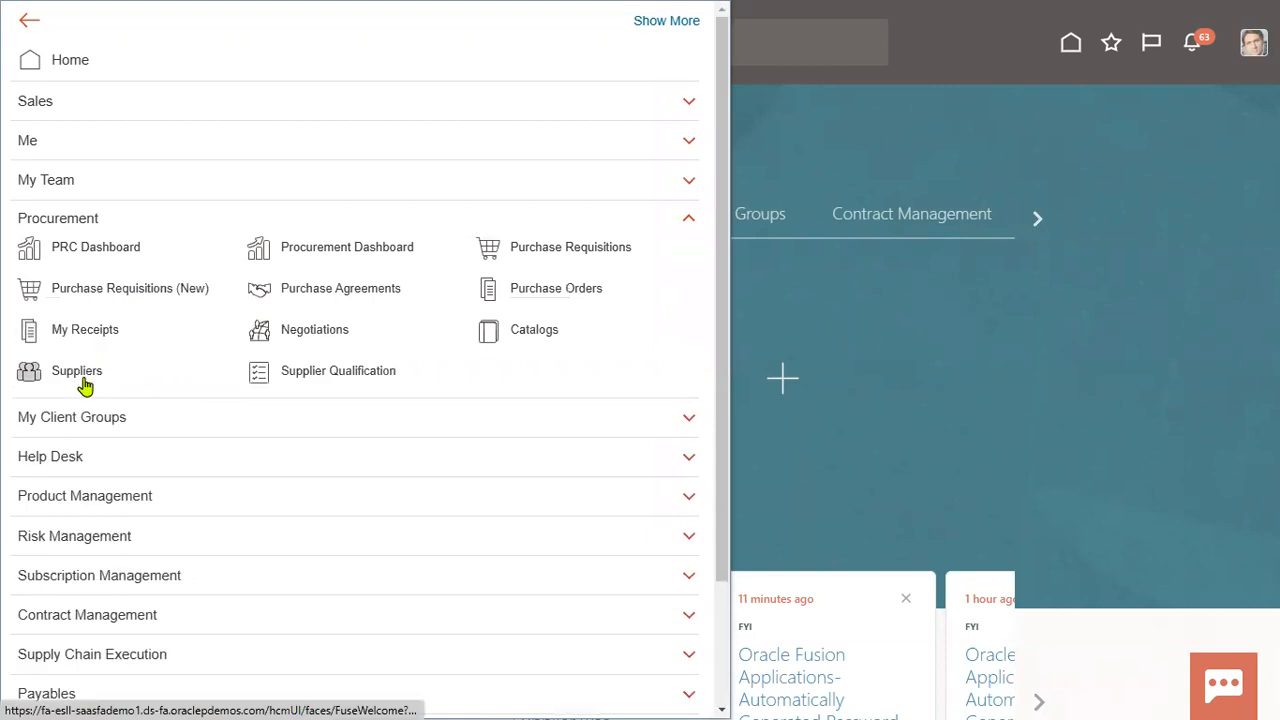
{"action": "left_click", "coordinate": [80, 370]}
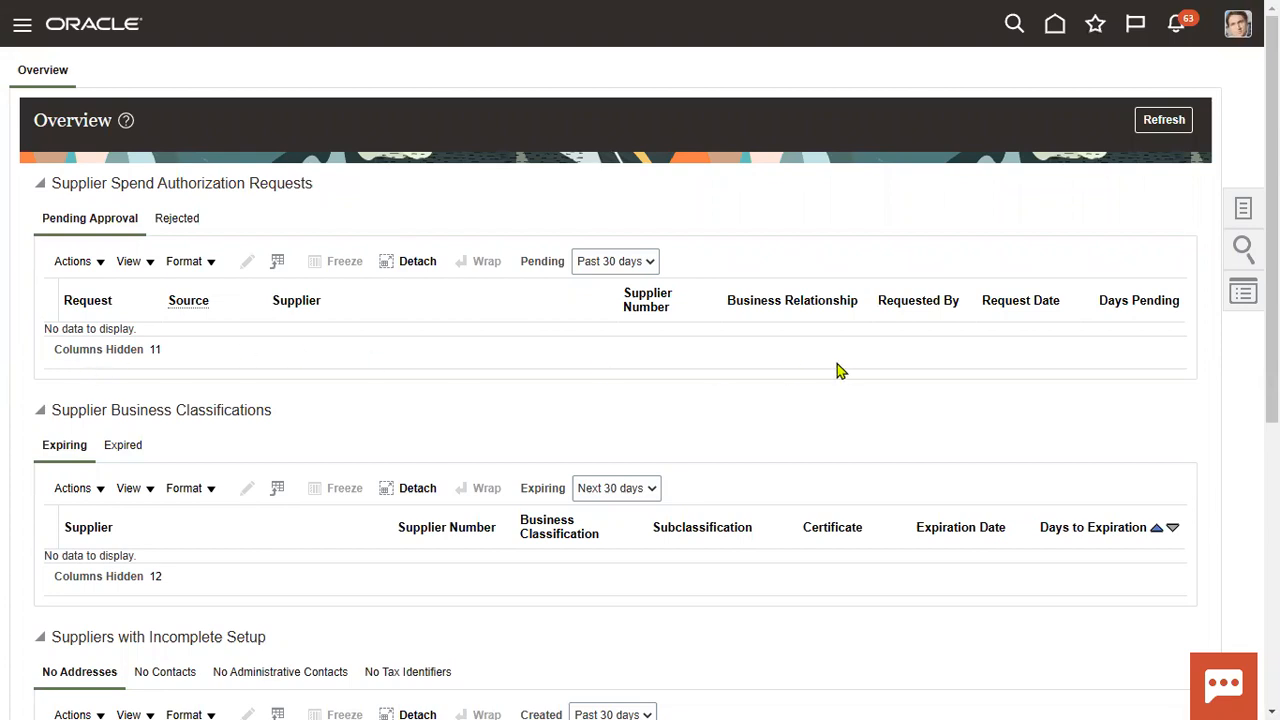
{"action": "left_click", "coordinate": [1240, 212]}
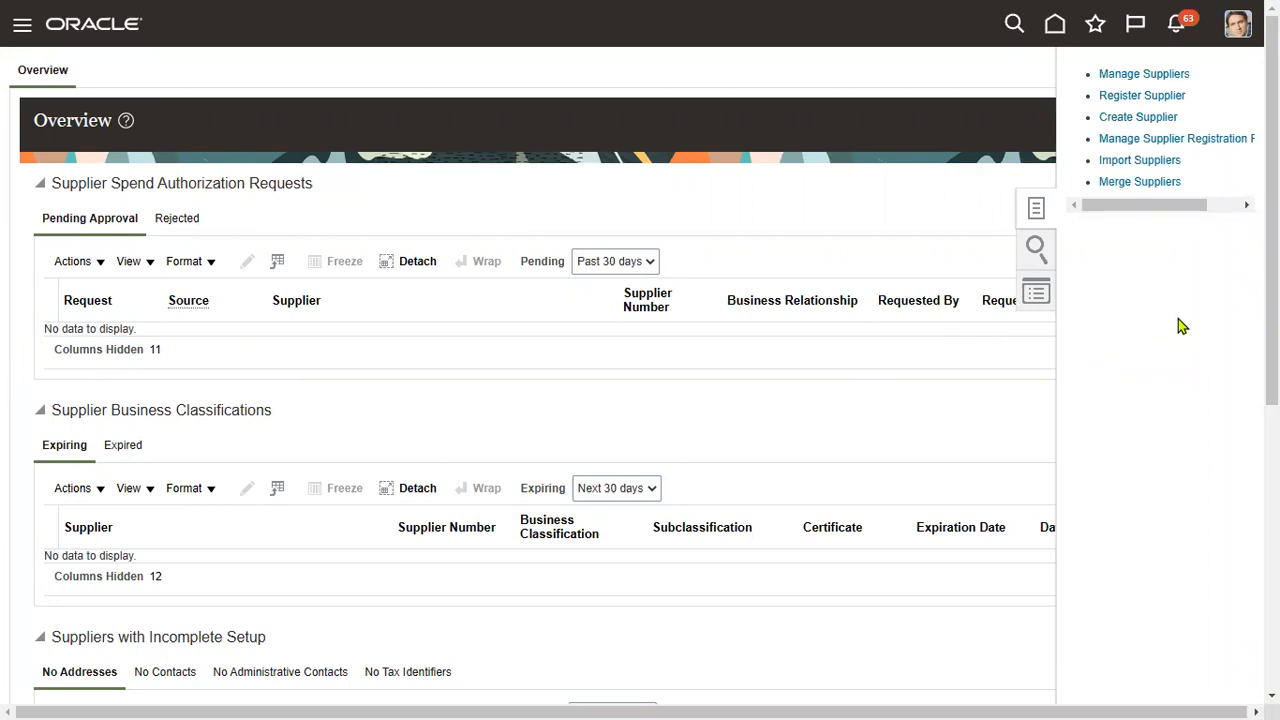
{"action": "left_click", "coordinate": [1148, 74]}
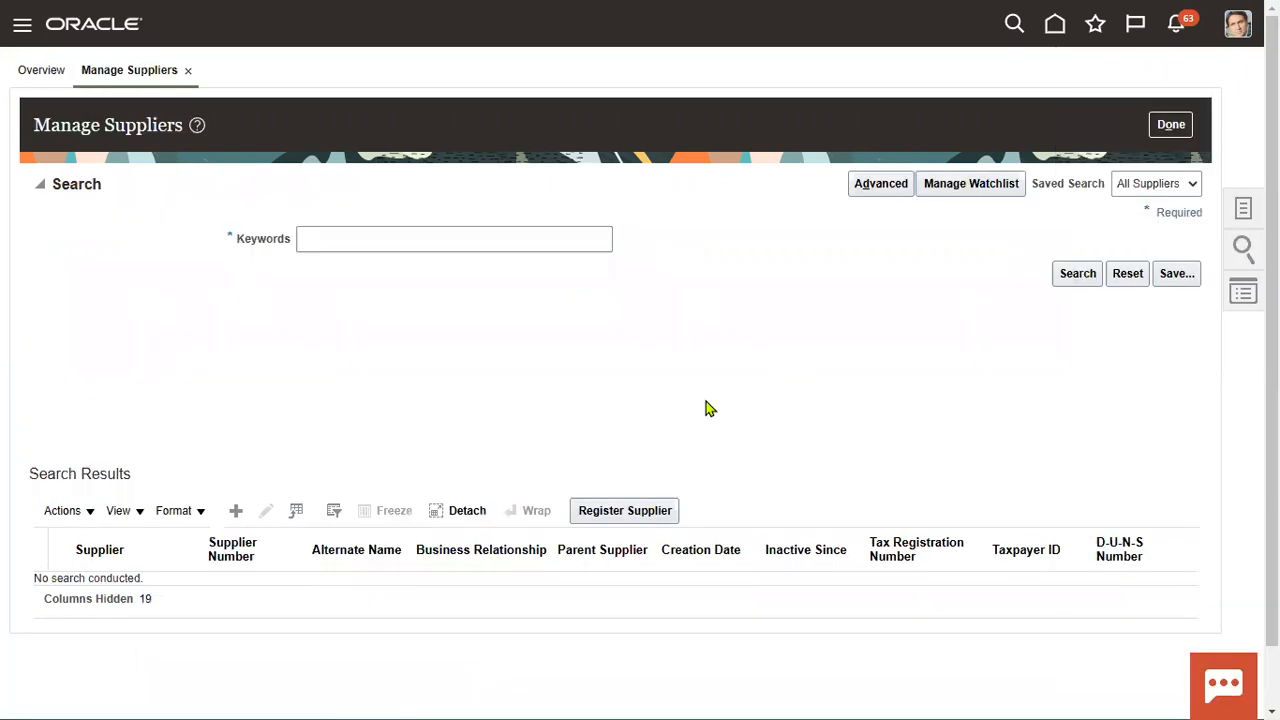
Search for 'HP', edit HP Supplier and view its empty Sites list
{"action": "left_click", "coordinate": [472, 238]}
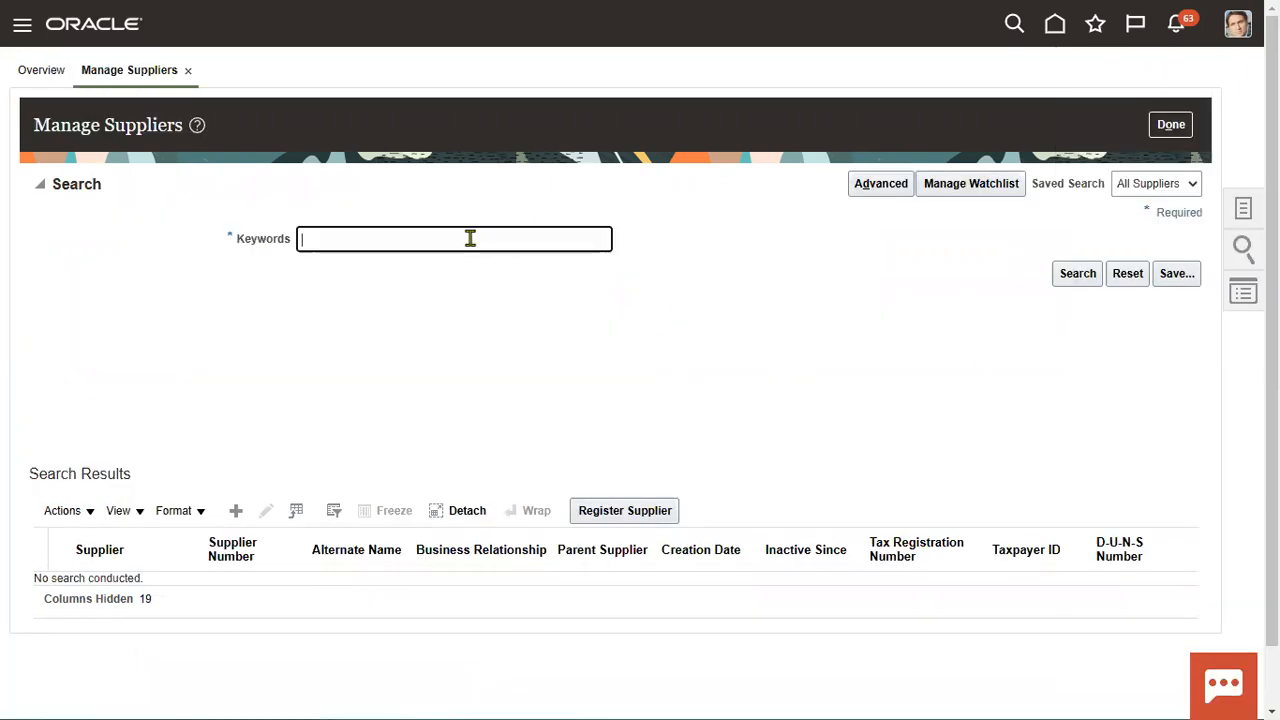
{"action": "type", "text": "HP"}
{"action": "key", "text": "Return"}
{"action": "left_click", "coordinate": [235, 621]}
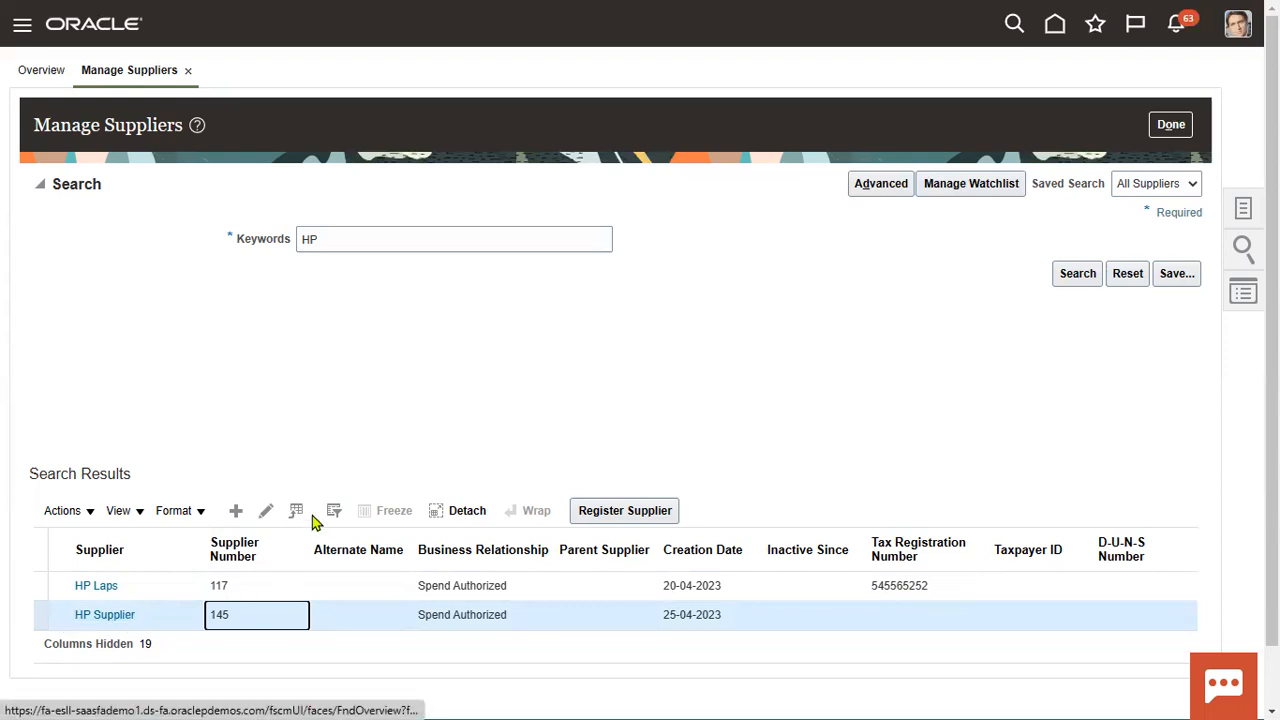
{"action": "left_click", "coordinate": [267, 516]}
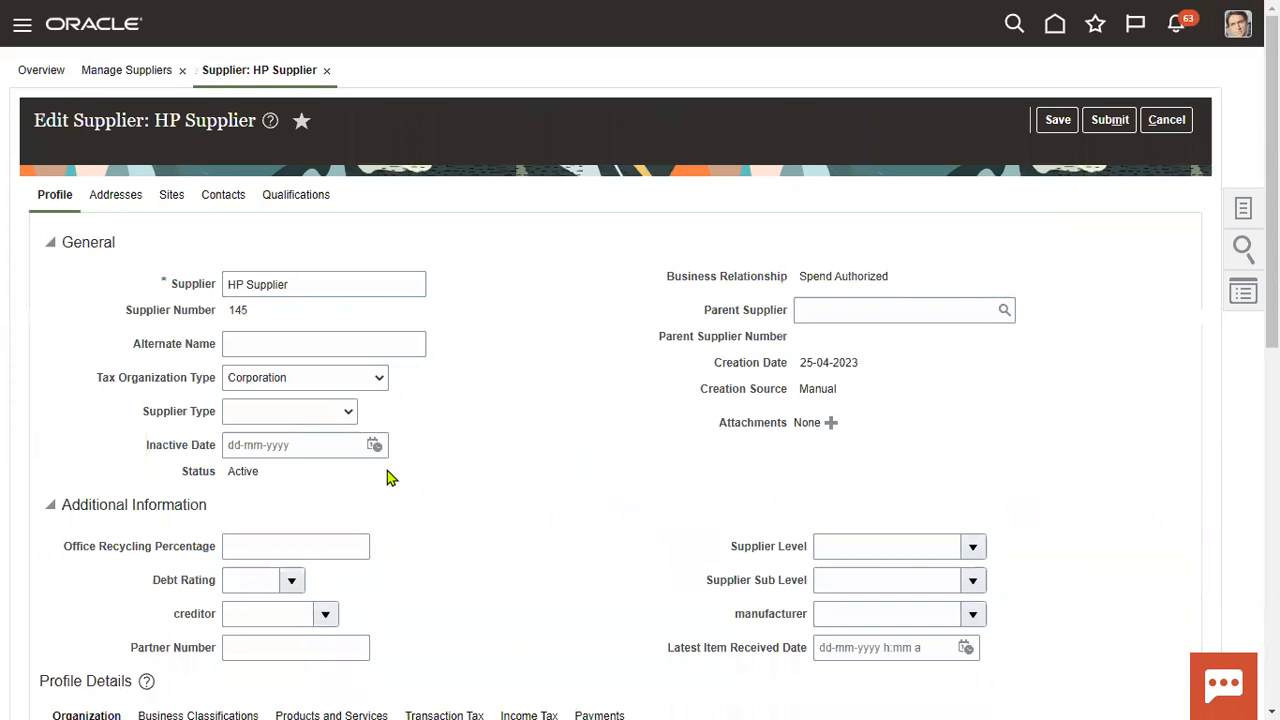
{"action": "left_click", "coordinate": [137, 199]}
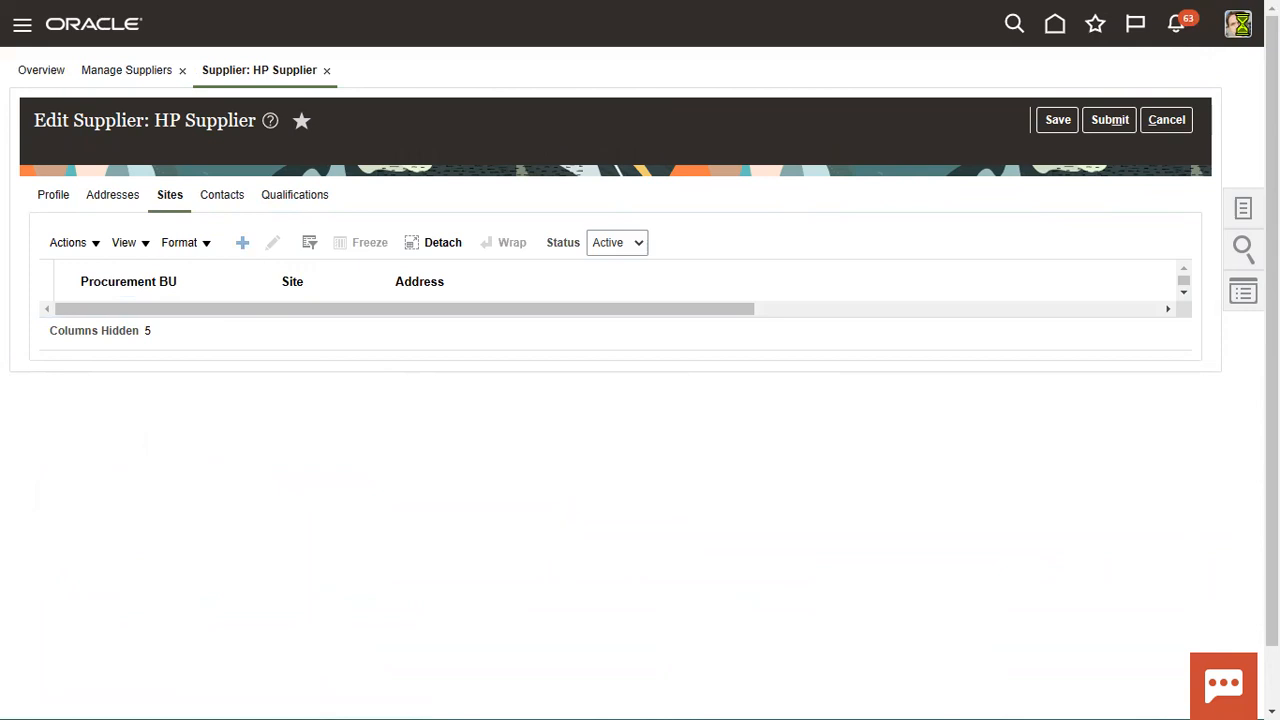
Create and save 'HP Site' on HP Address for US1 Business Unit, adding the Pay purpose
{"action": "left_click", "coordinate": [339, 203]}
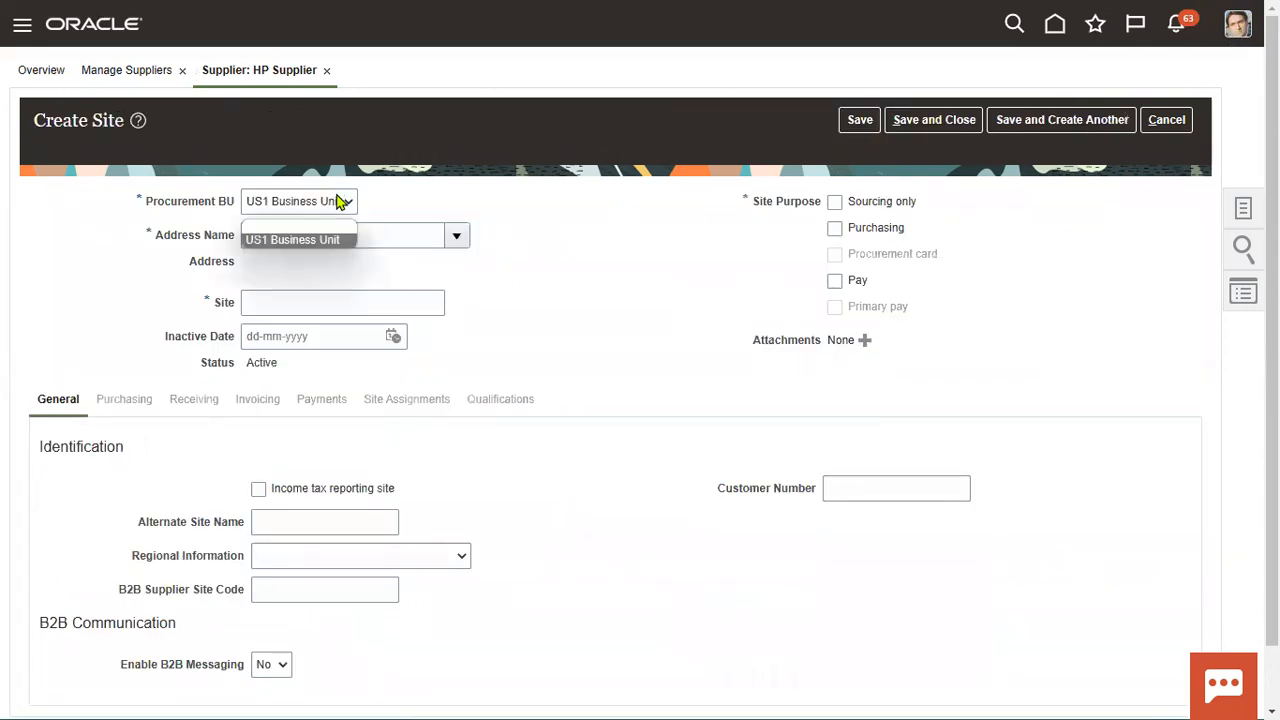
{"action": "left_click", "coordinate": [339, 203]}
{"action": "left_click", "coordinate": [456, 240]}
{"action": "left_click", "coordinate": [440, 270]}
{"action": "double_click", "coordinate": [301, 305]}
{"action": "type", "text": "Site"}
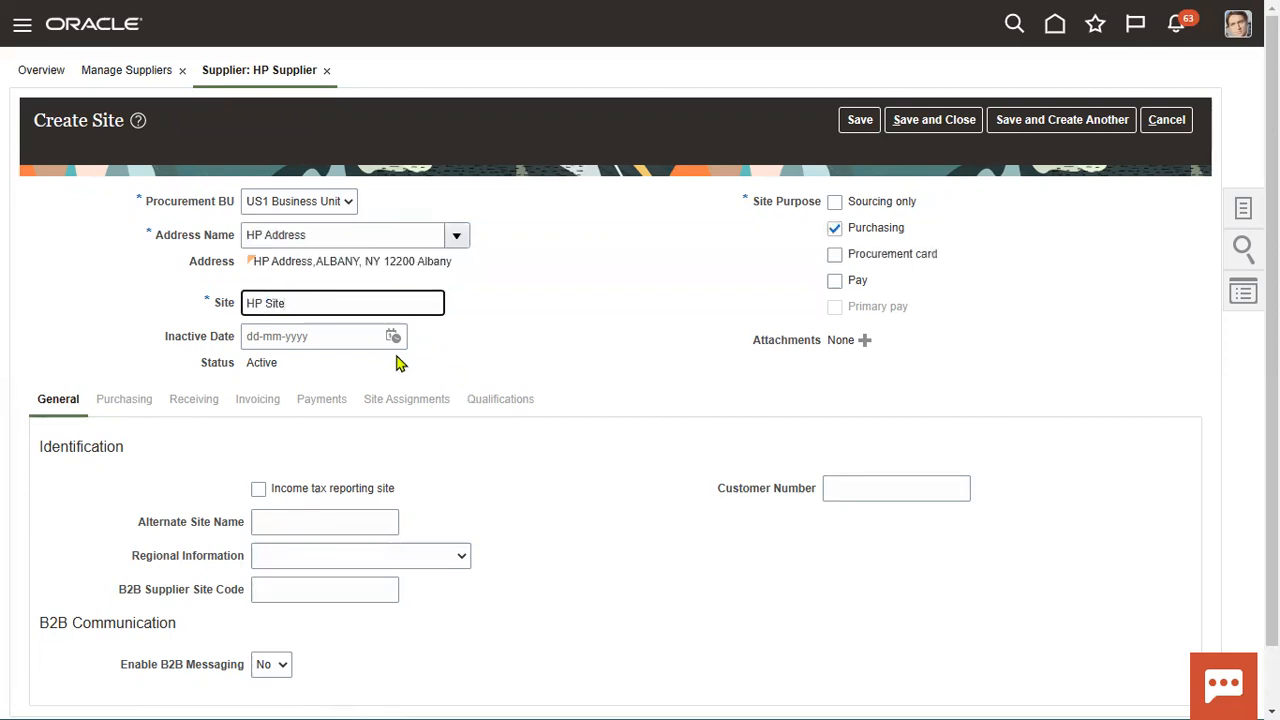
{"action": "left_click", "coordinate": [850, 282]}
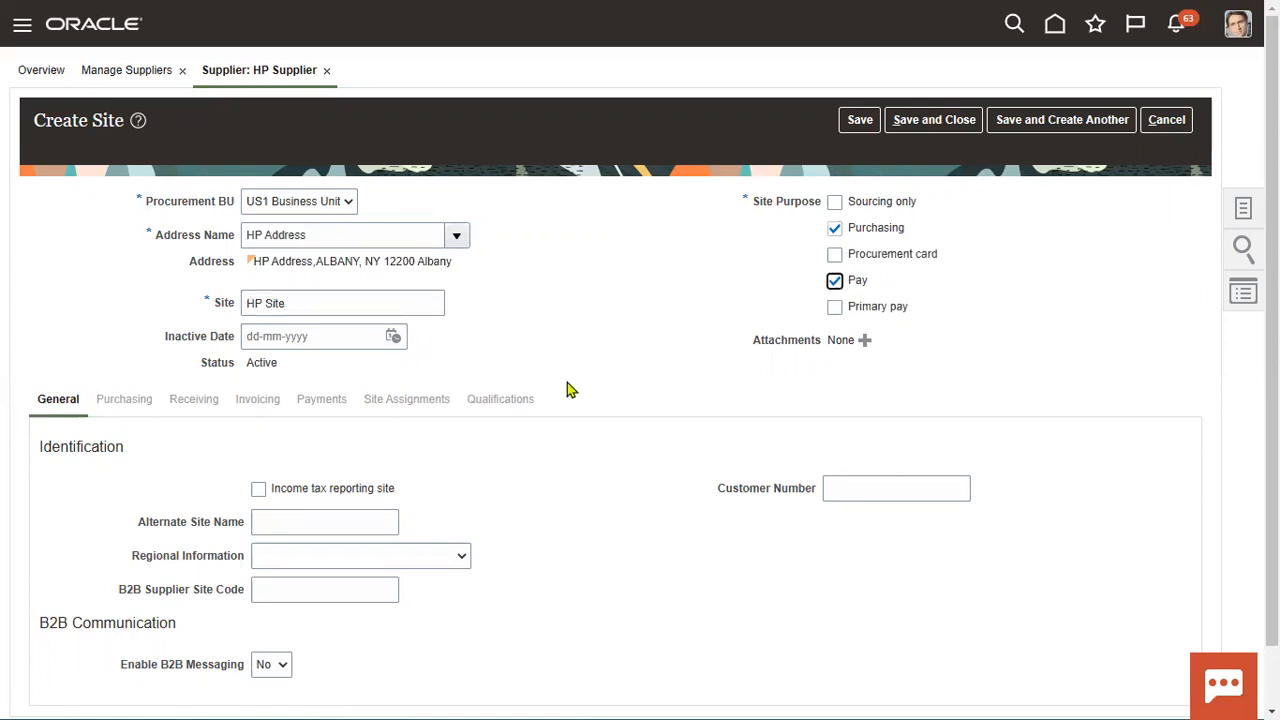
{"action": "left_click", "coordinate": [855, 125]}
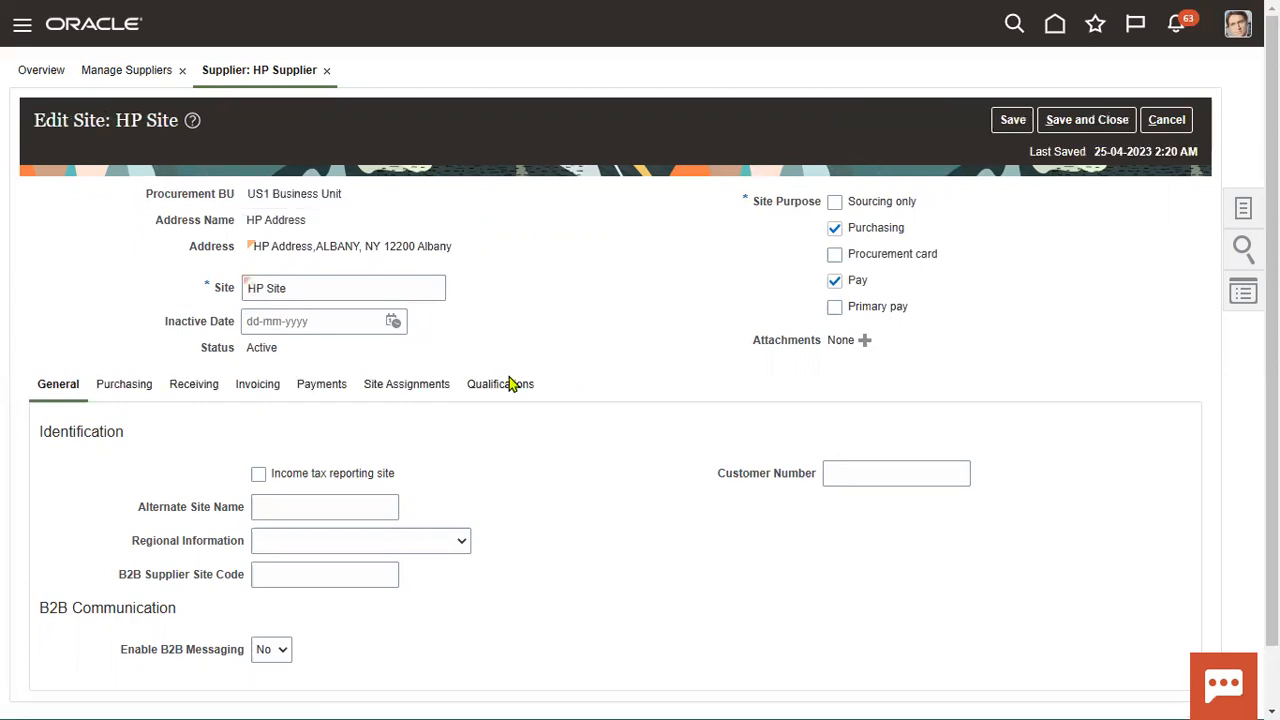
Autocreate HP Site's business unit assignment and save it
{"action": "left_click", "coordinate": [454, 384]}
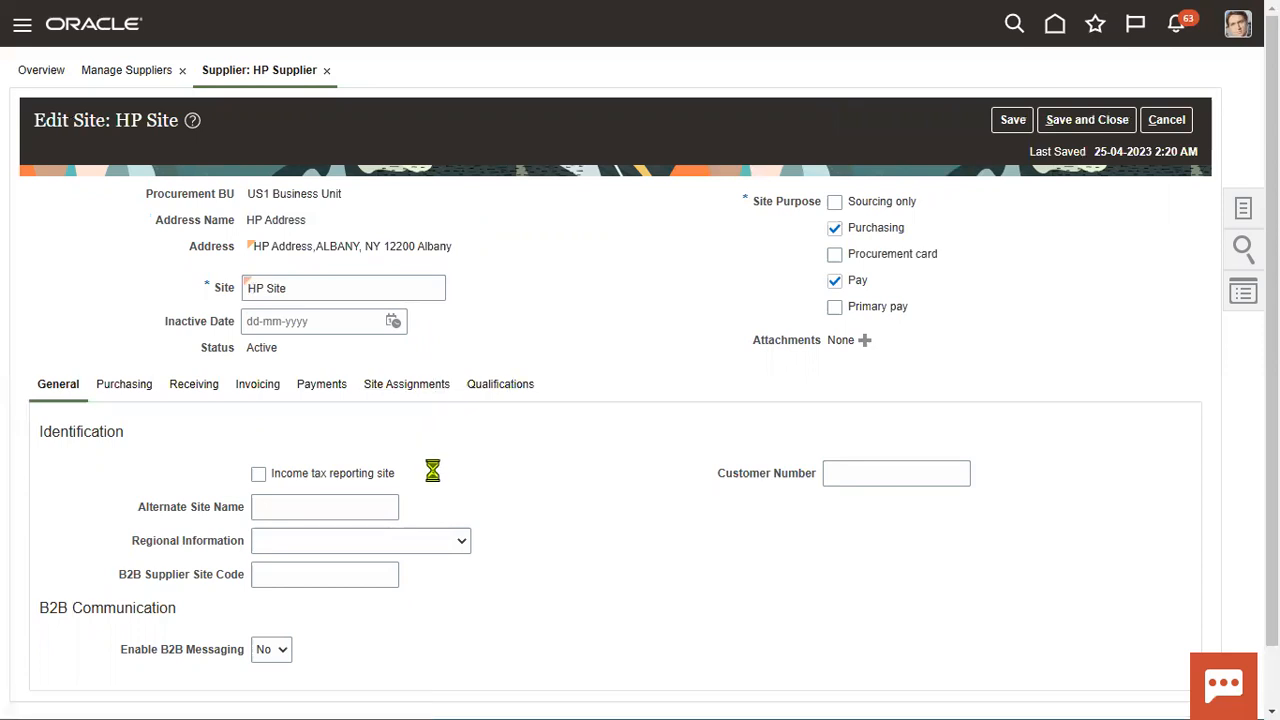
{"action": "left_click", "coordinate": [401, 440]}
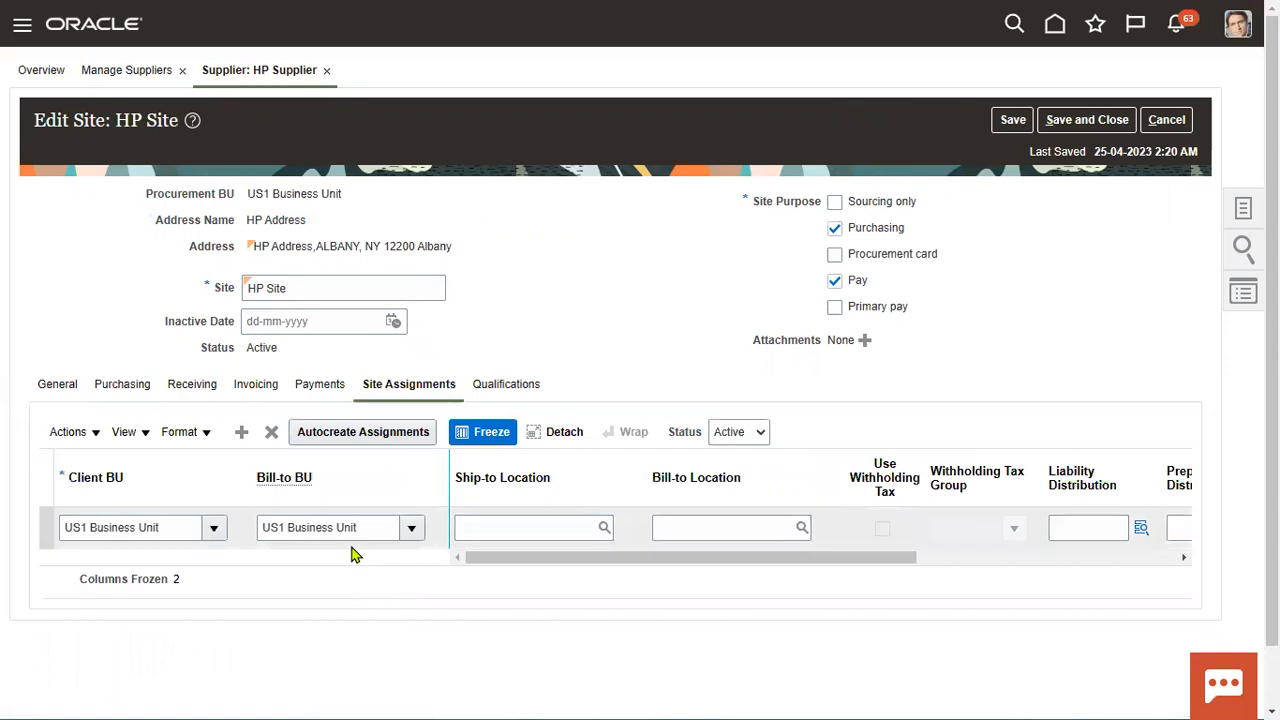
{"action": "left_click", "coordinate": [1012, 120]}
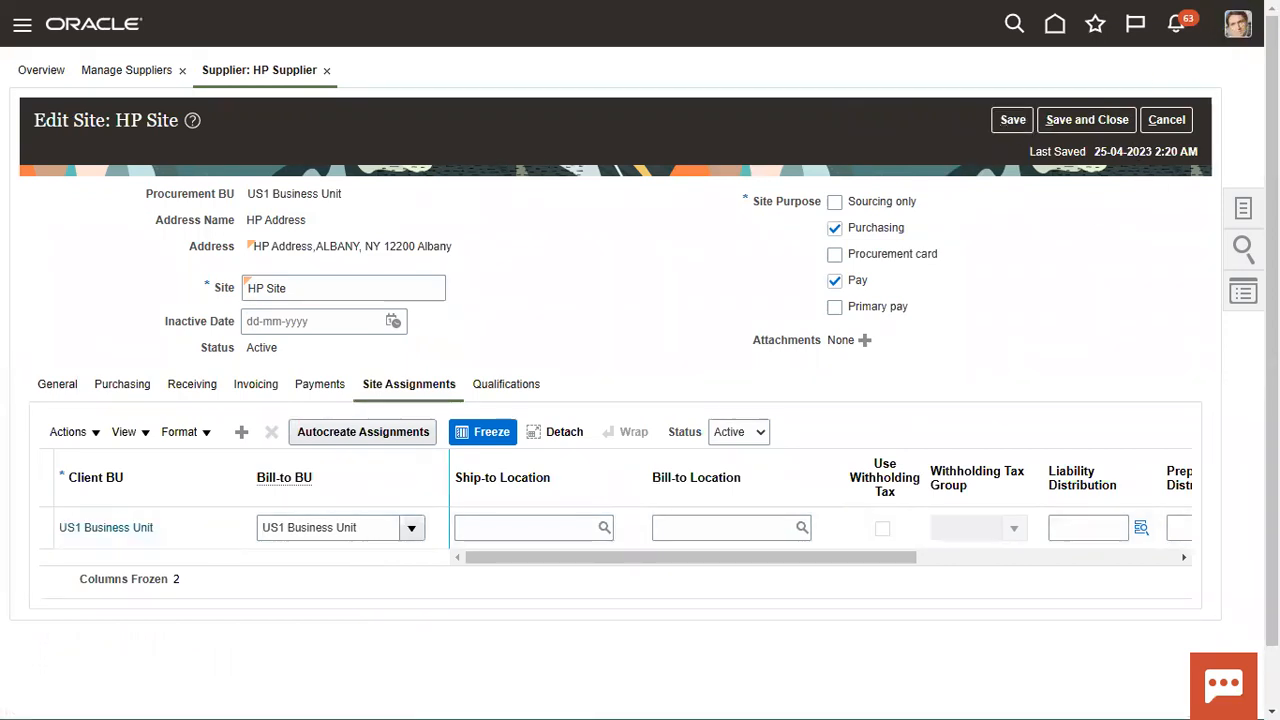
Turn on Pay Each Invoice Alone for HP Site, then save and submit the supplier
{"action": "left_click", "coordinate": [320, 387]}
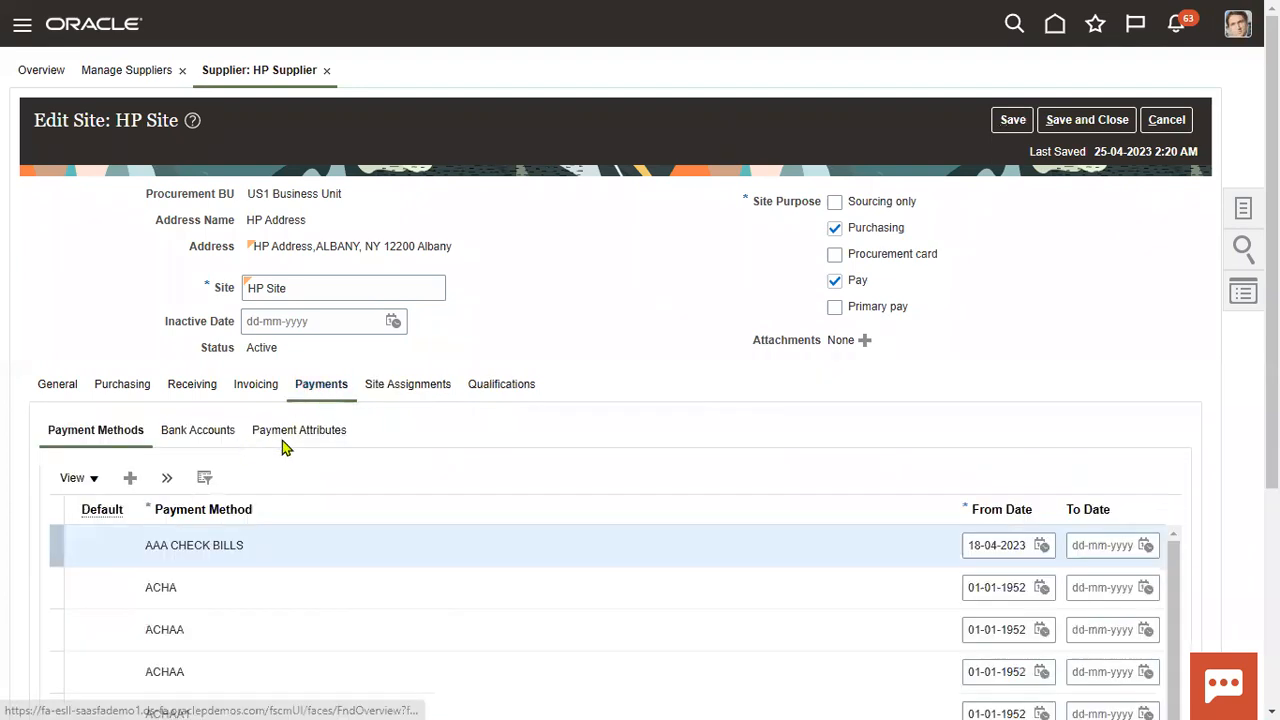
{"action": "left_click", "coordinate": [287, 440]}
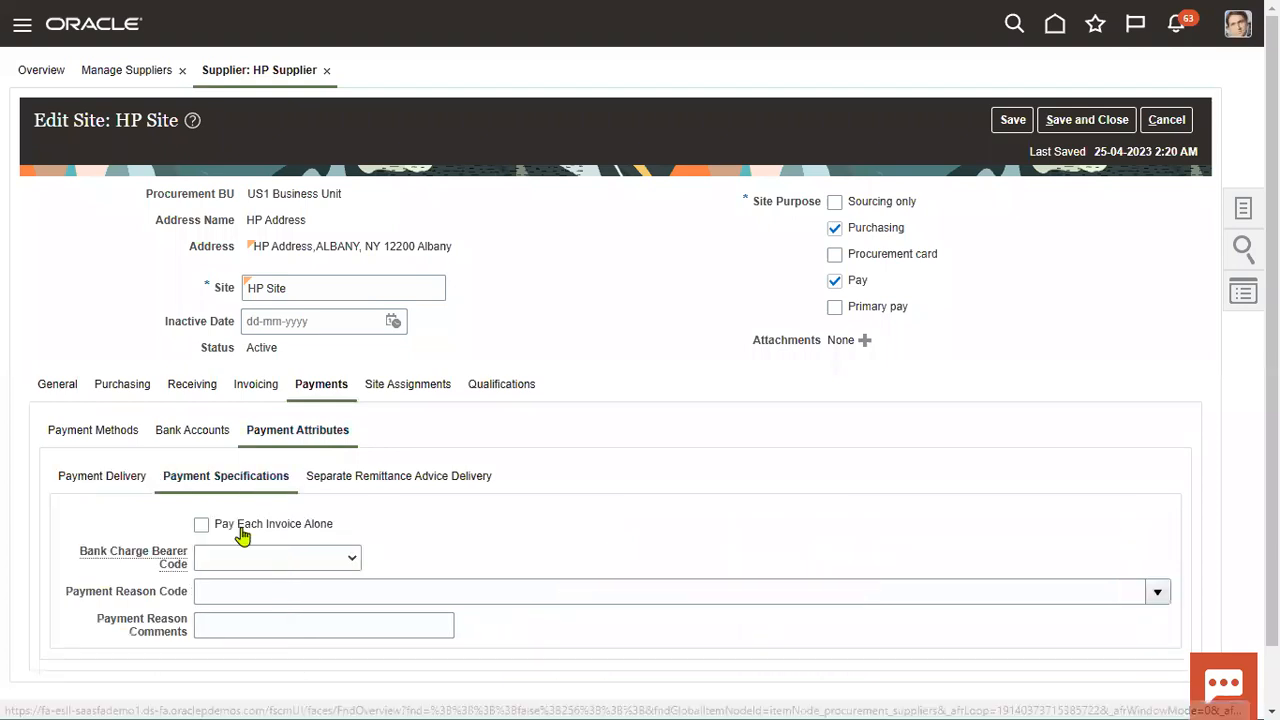
{"action": "left_click", "coordinate": [240, 530]}
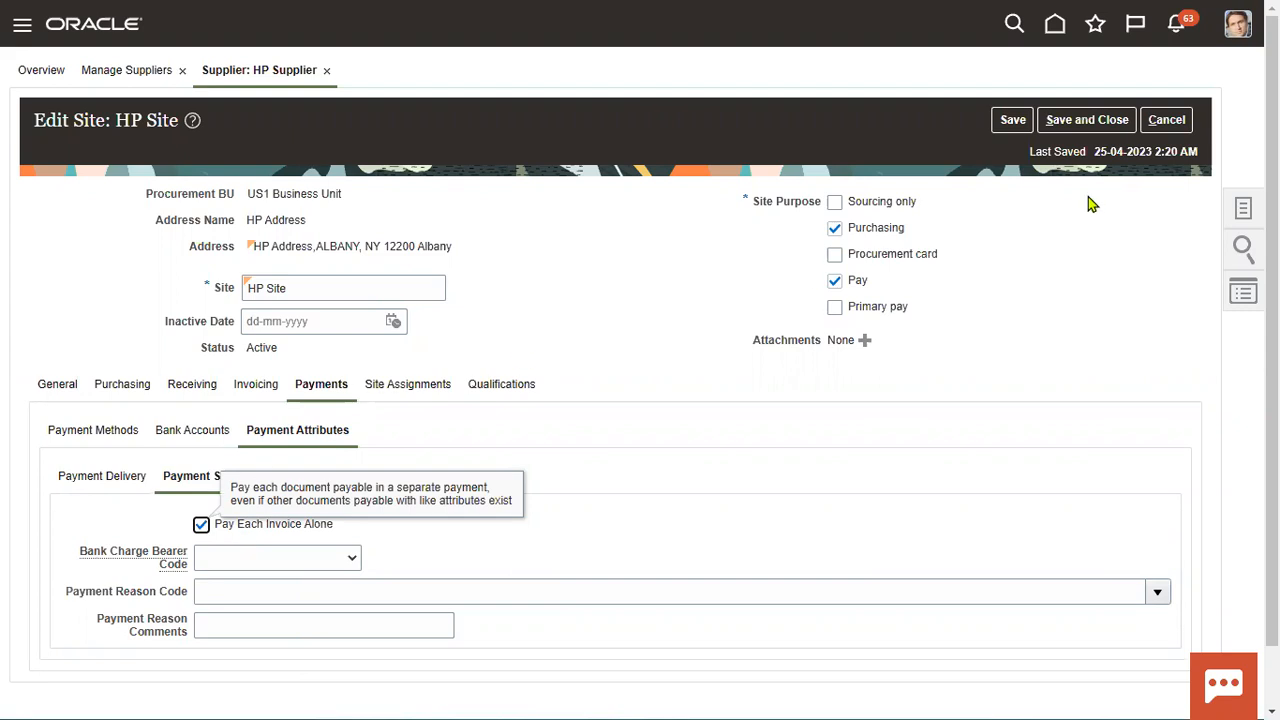
{"action": "left_click", "coordinate": [1012, 119]}
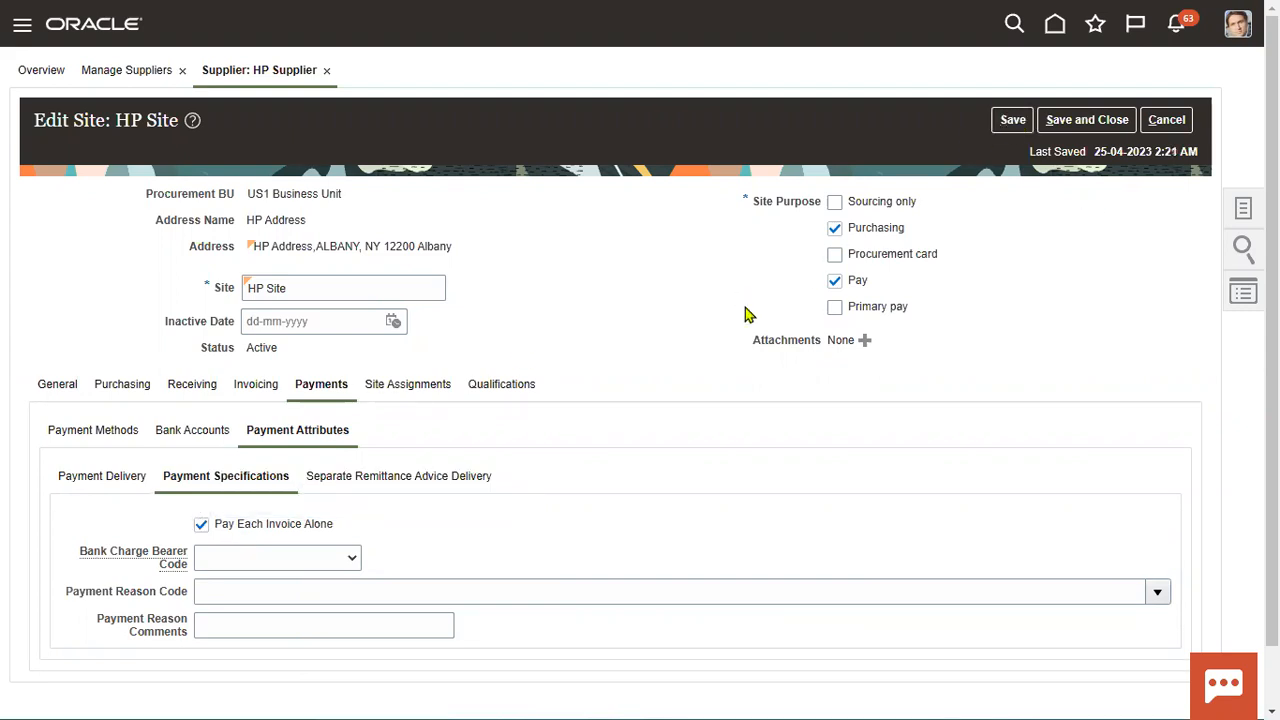
{"action": "left_click", "coordinate": [1098, 119]}
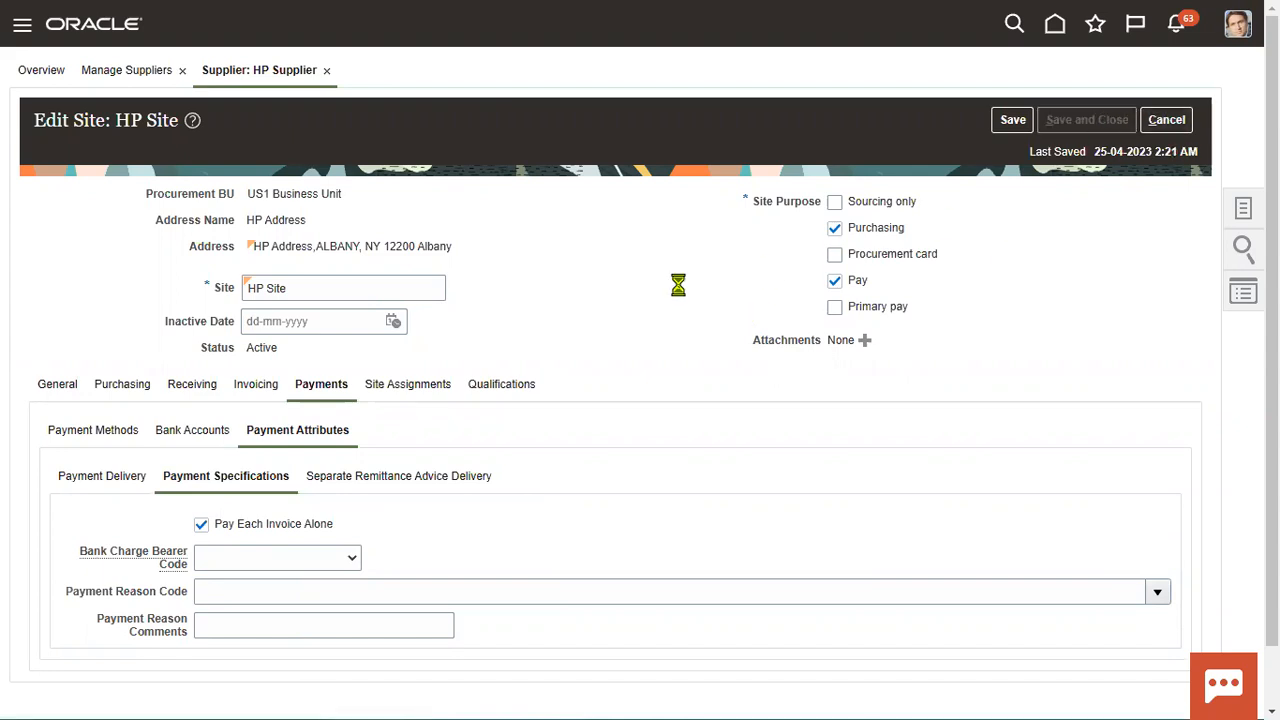
{"action": "left_click", "coordinate": [1122, 119]}
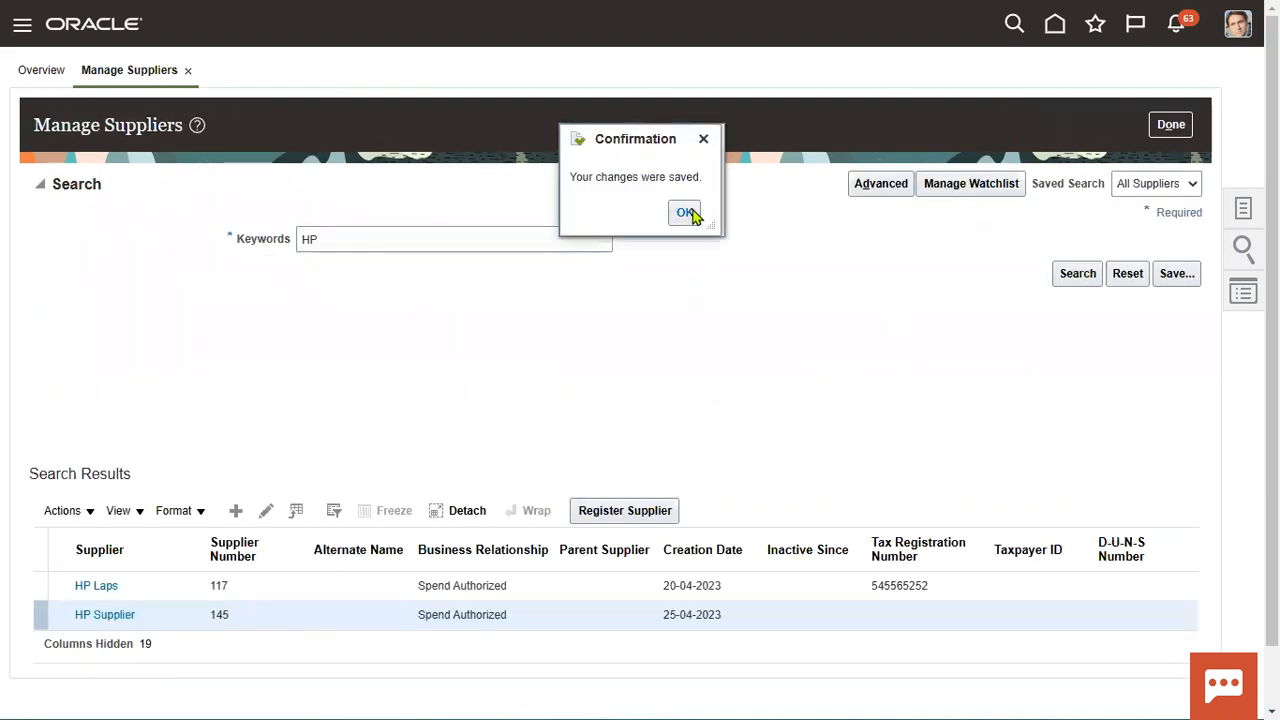
{"action": "left_click", "coordinate": [688, 214]}
Sign out and sign back in as the finance implementation user
{"action": "left_click", "coordinate": [1236, 32]}
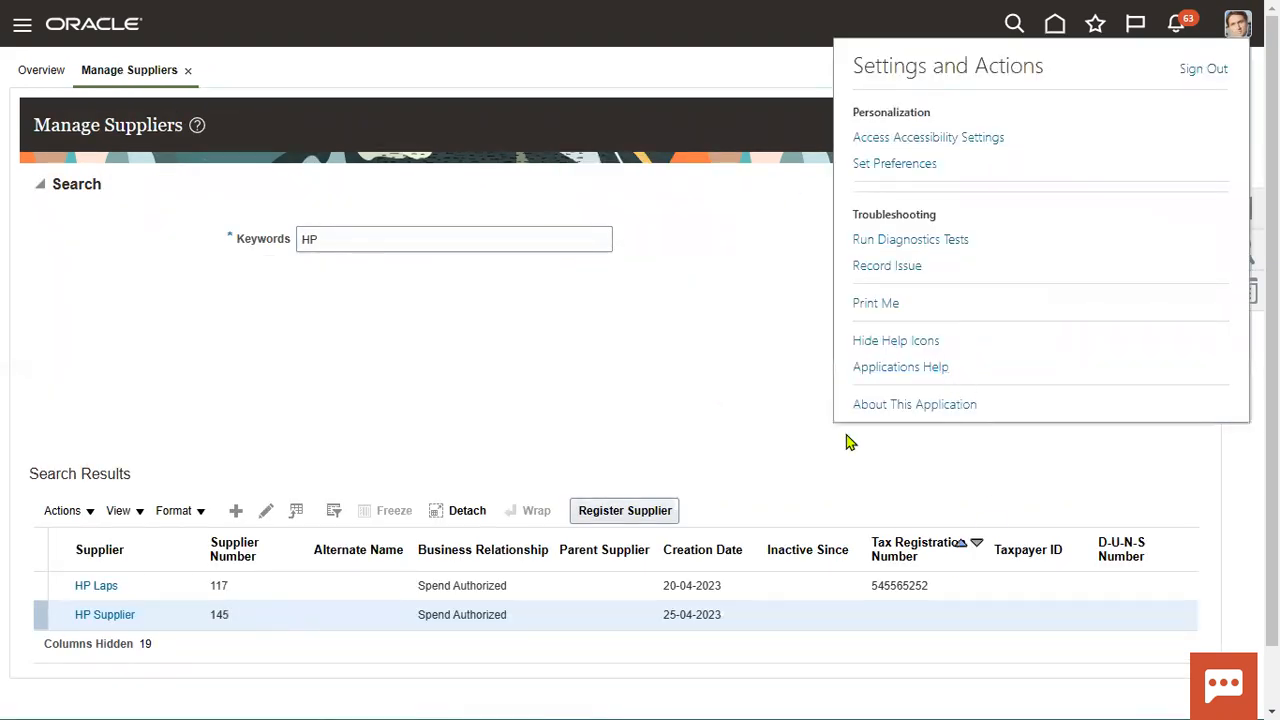
{"action": "left_click", "coordinate": [1206, 70]}
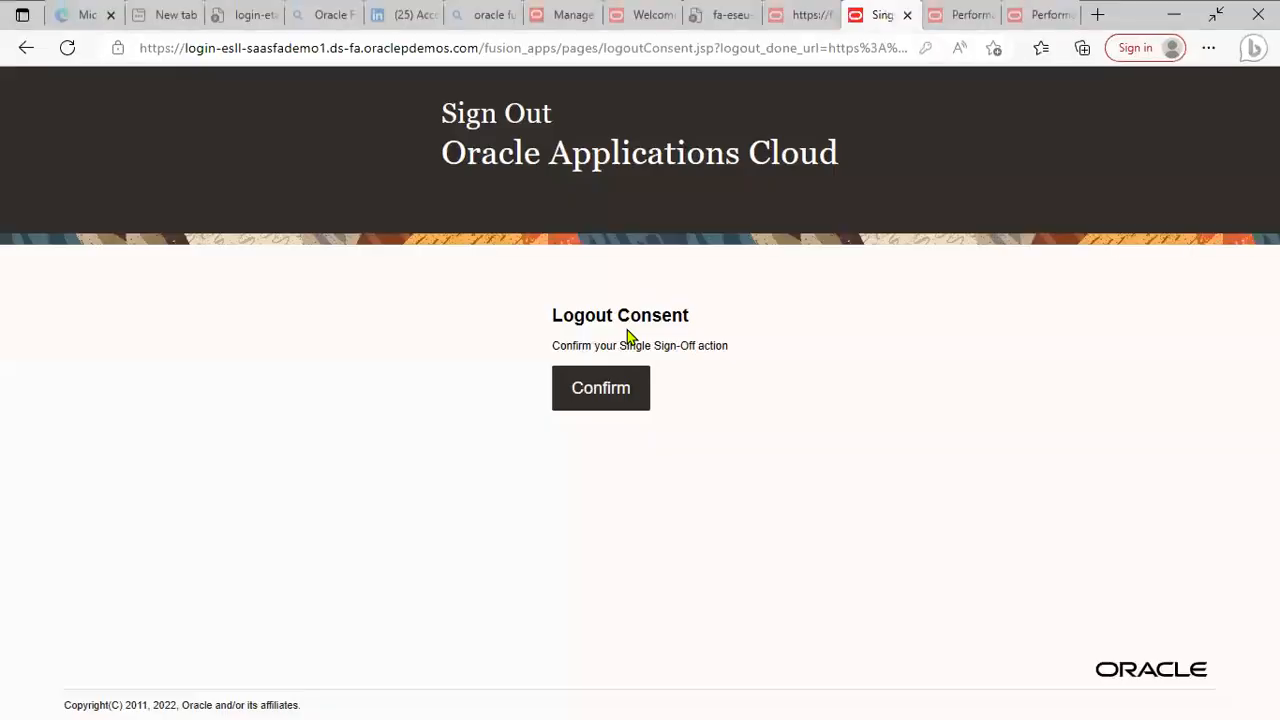
{"action": "left_click", "coordinate": [593, 388]}
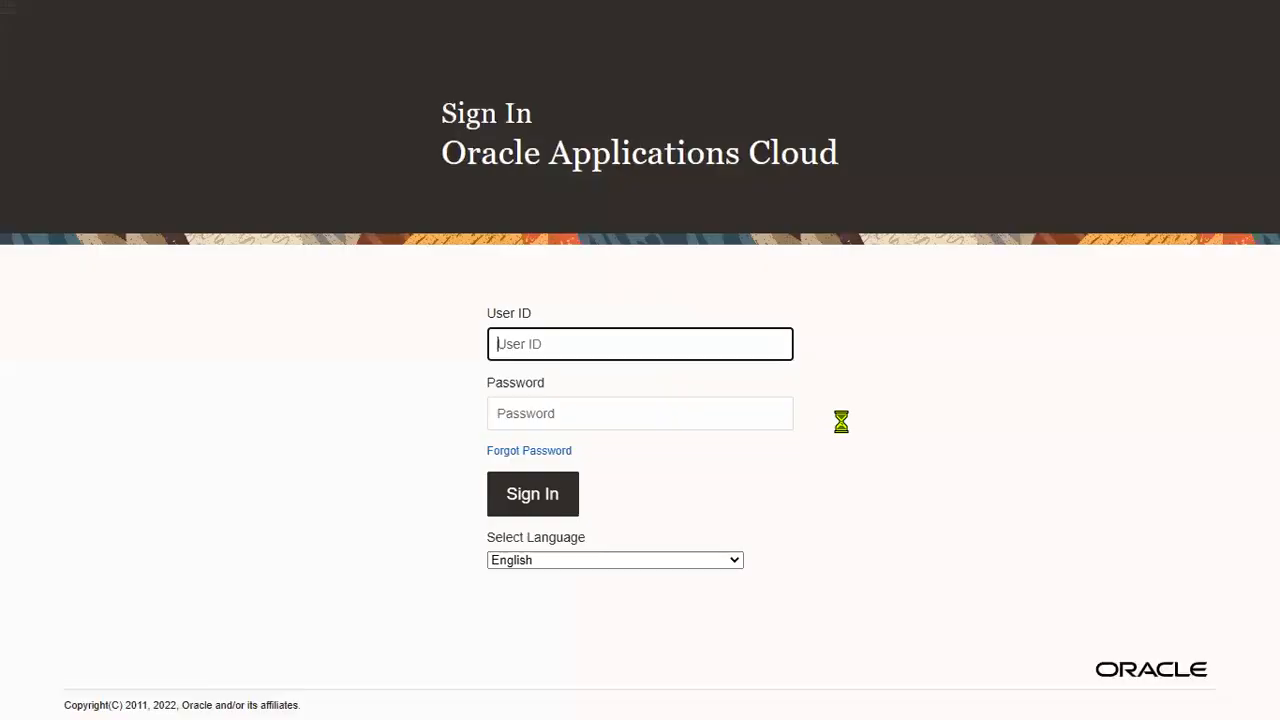
{"action": "left_click", "coordinate": [643, 351]}
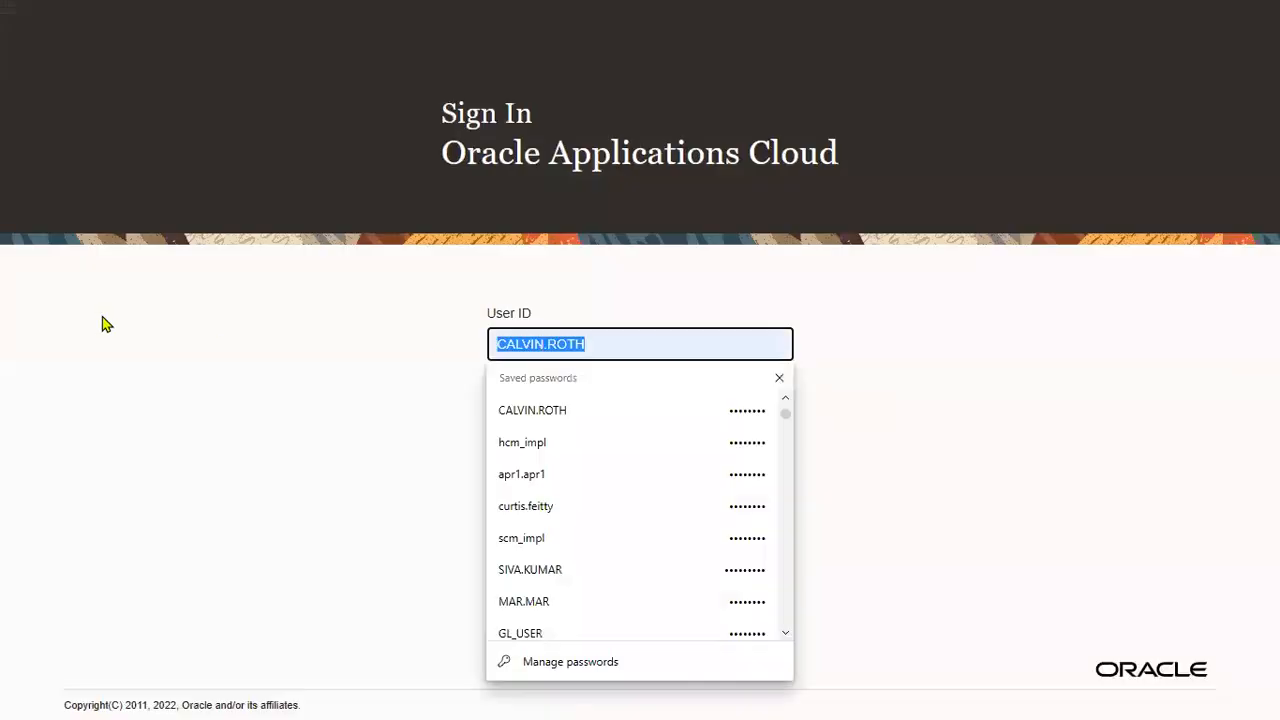
{"action": "left_click_drag", "start_coordinate": [605, 348], "coordinate": [288, 346]}
{"action": "type", "text": "fin"}
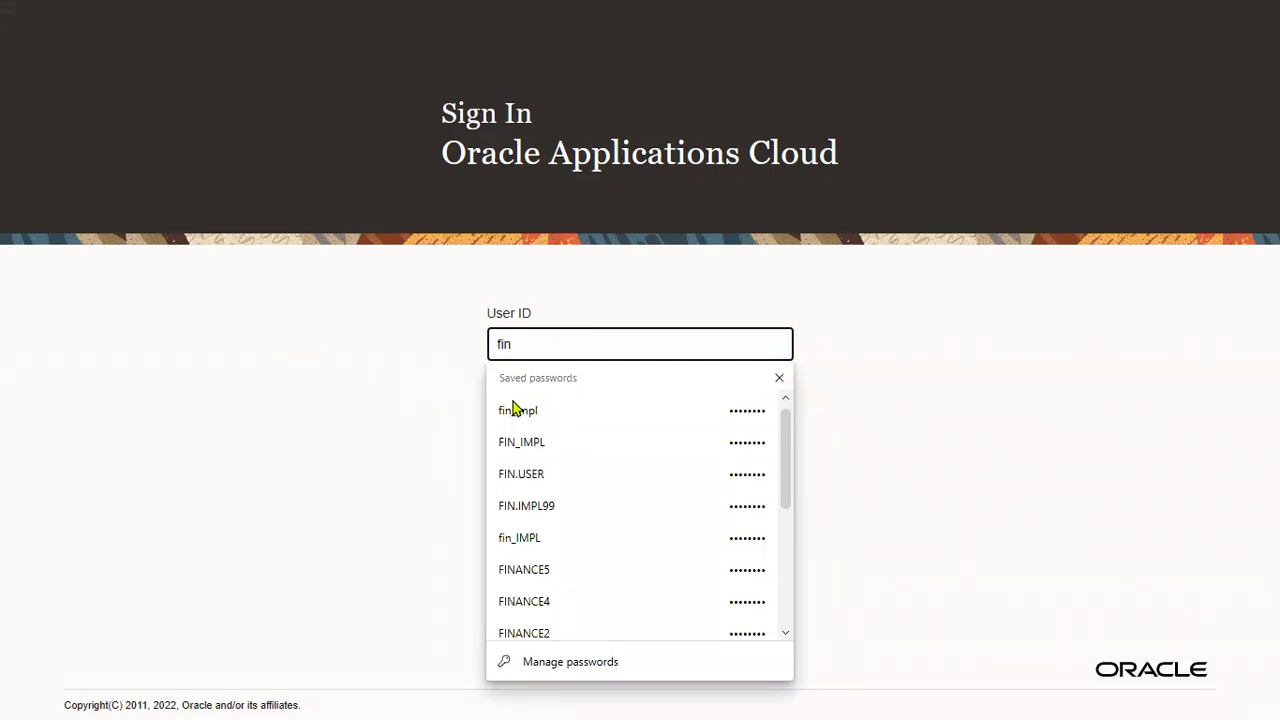
{"action": "left_click", "coordinate": [552, 444]}
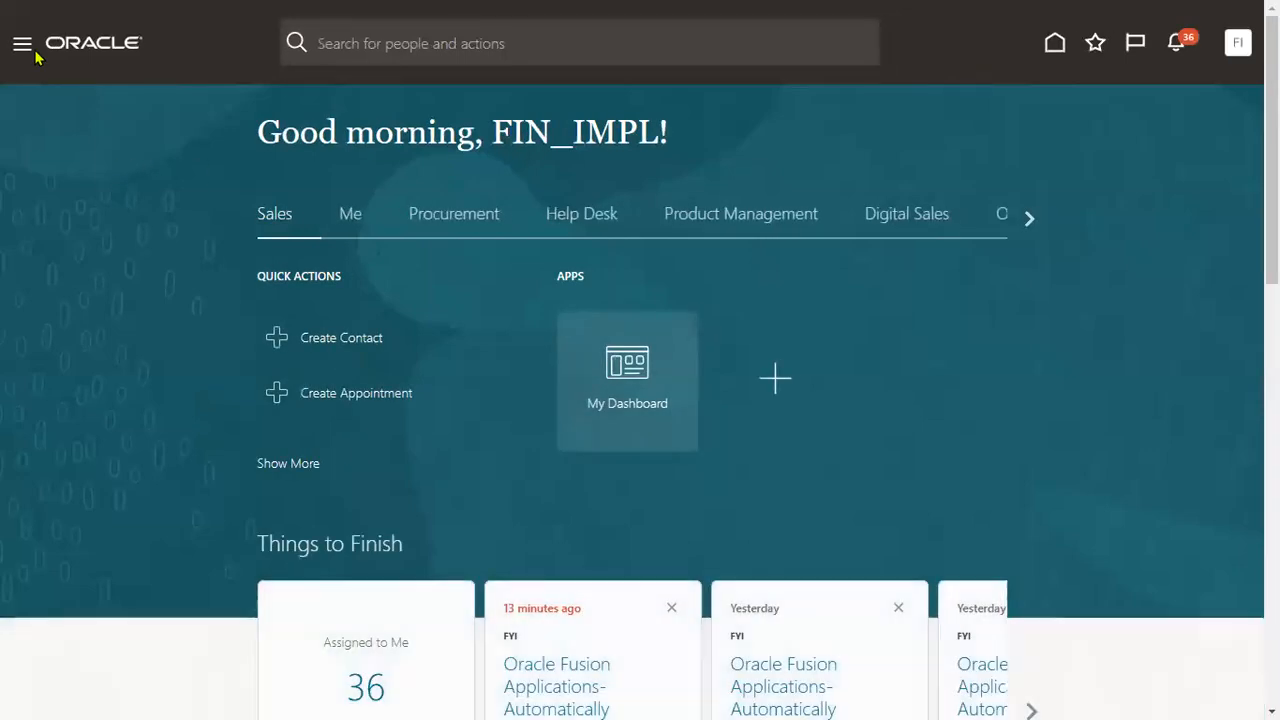
Go to Payables > Invoices and start a new invoice
{"action": "left_click", "coordinate": [20, 50]}
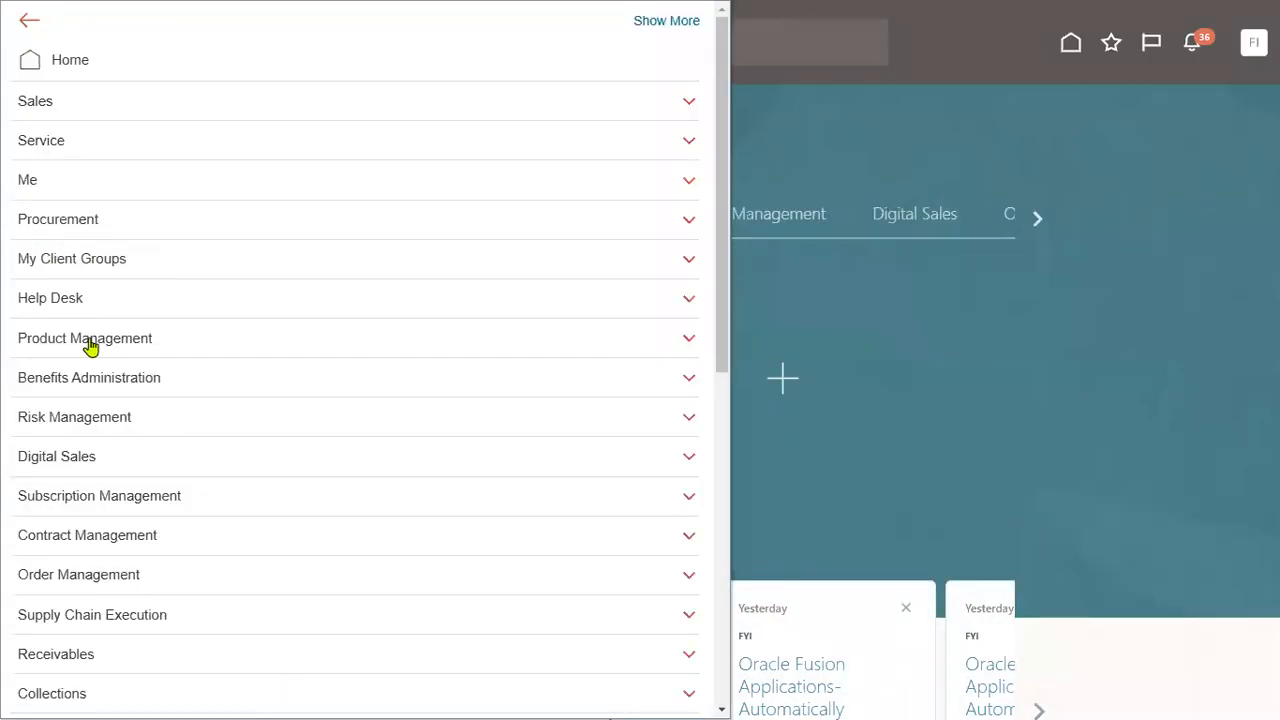
{"action": "left_click", "coordinate": [131, 229]}
{"action": "left_click", "coordinate": [131, 229]}
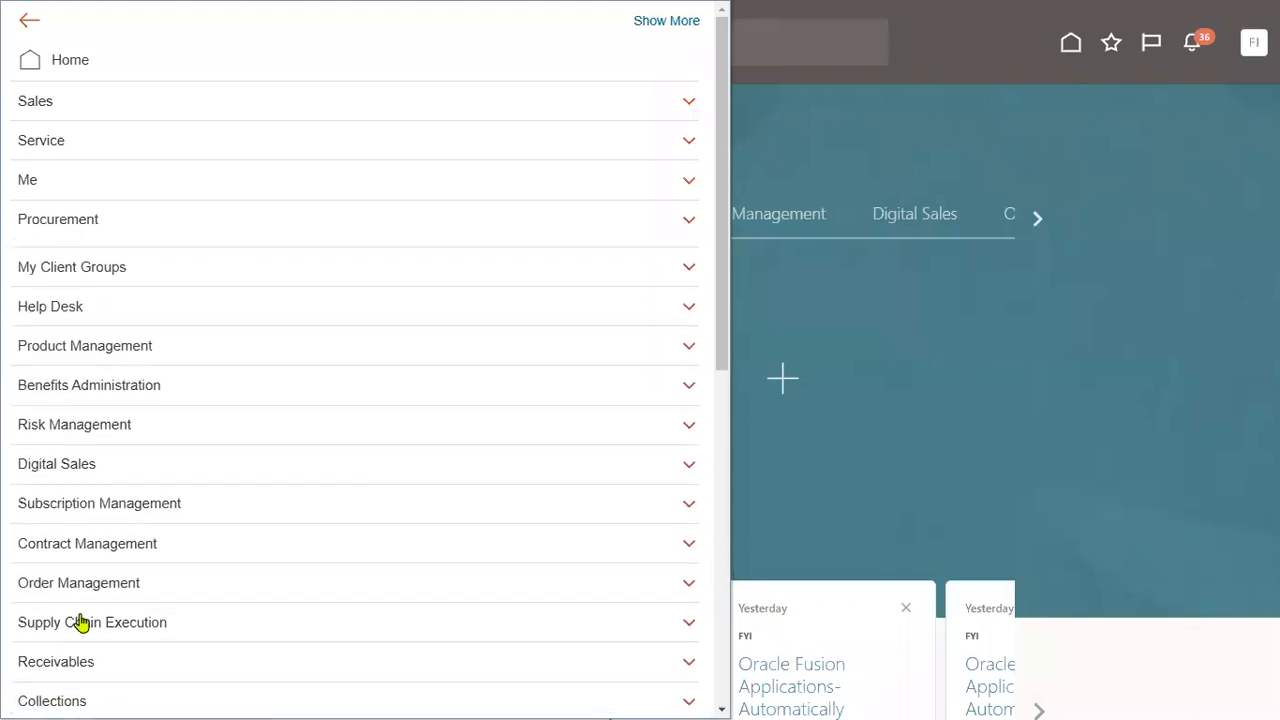
{"action": "scroll", "coordinate": [100, 610], "scroll_direction": "down", "scroll_amount": 4}
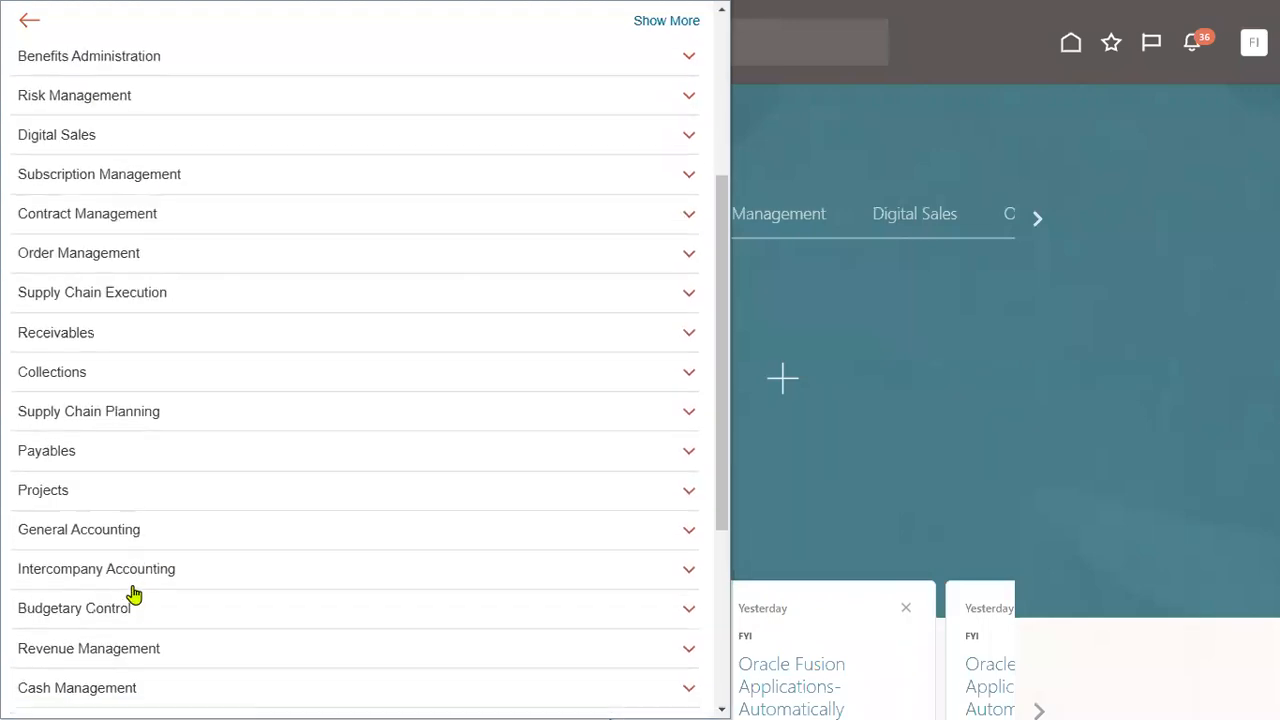
{"action": "left_click", "coordinate": [95, 452]}
{"action": "left_click", "coordinate": [280, 480]}
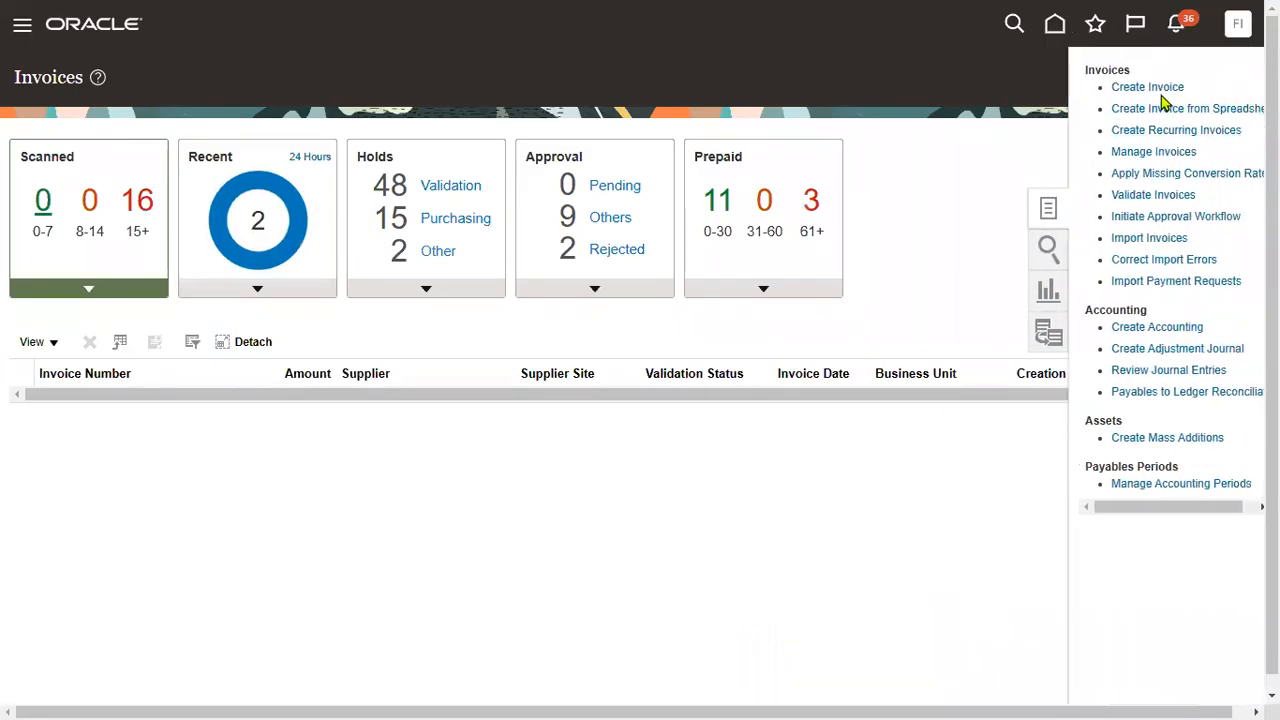
{"action": "left_click", "coordinate": [1150, 90]}
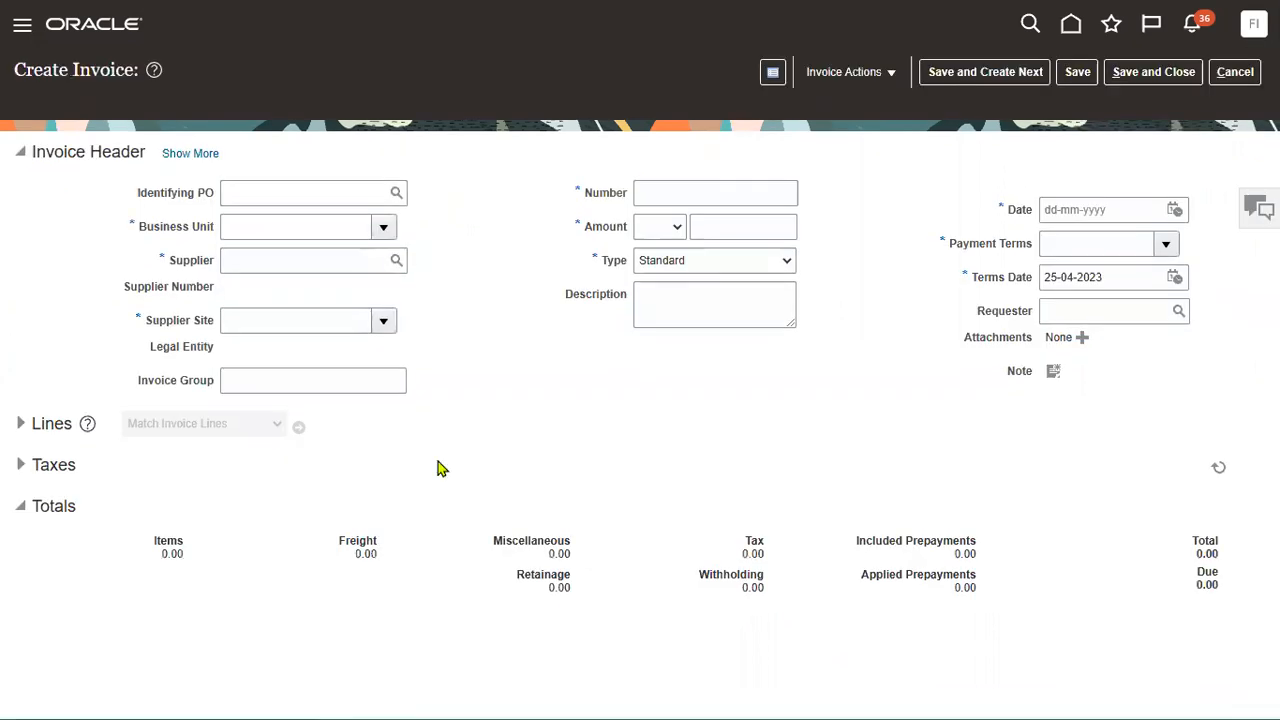
Set the invoice business unit to US1 Business Unit and supplier to HP Supplier
{"action": "left_click", "coordinate": [327, 222]}
{"action": "type", "text": "us1"}
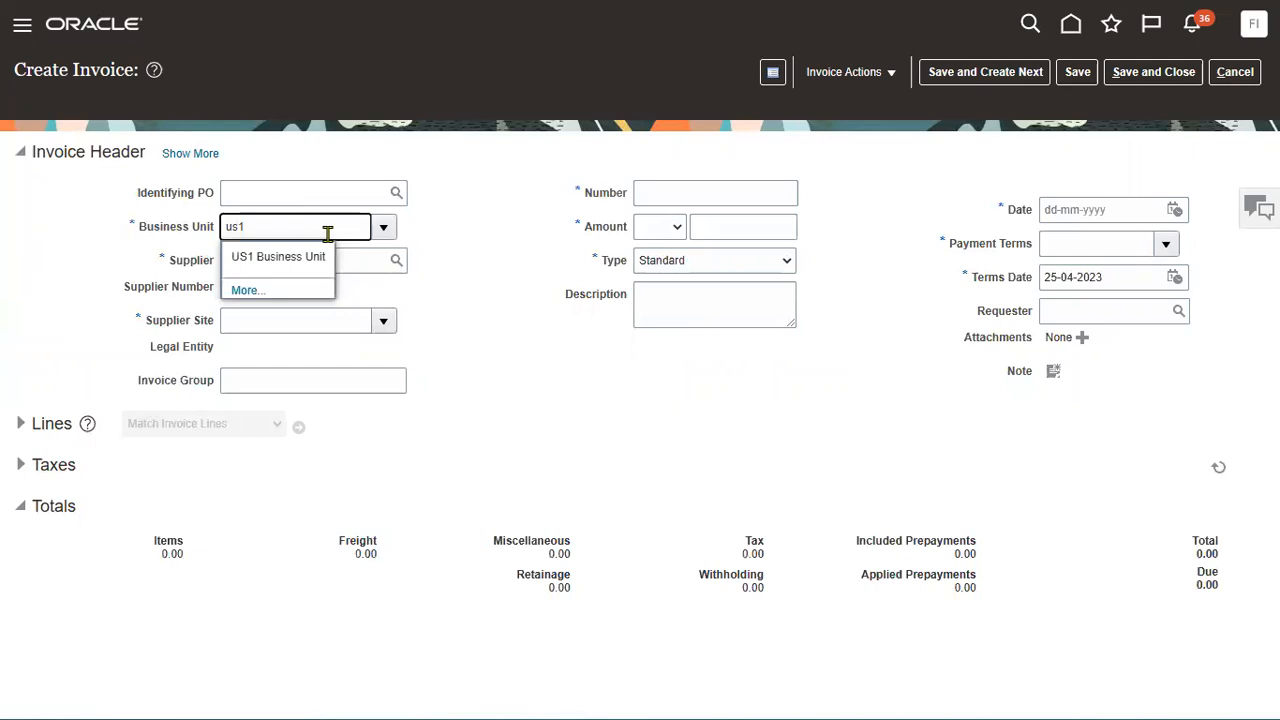
{"action": "left_click", "coordinate": [305, 257]}
{"action": "left_click", "coordinate": [307, 258]}
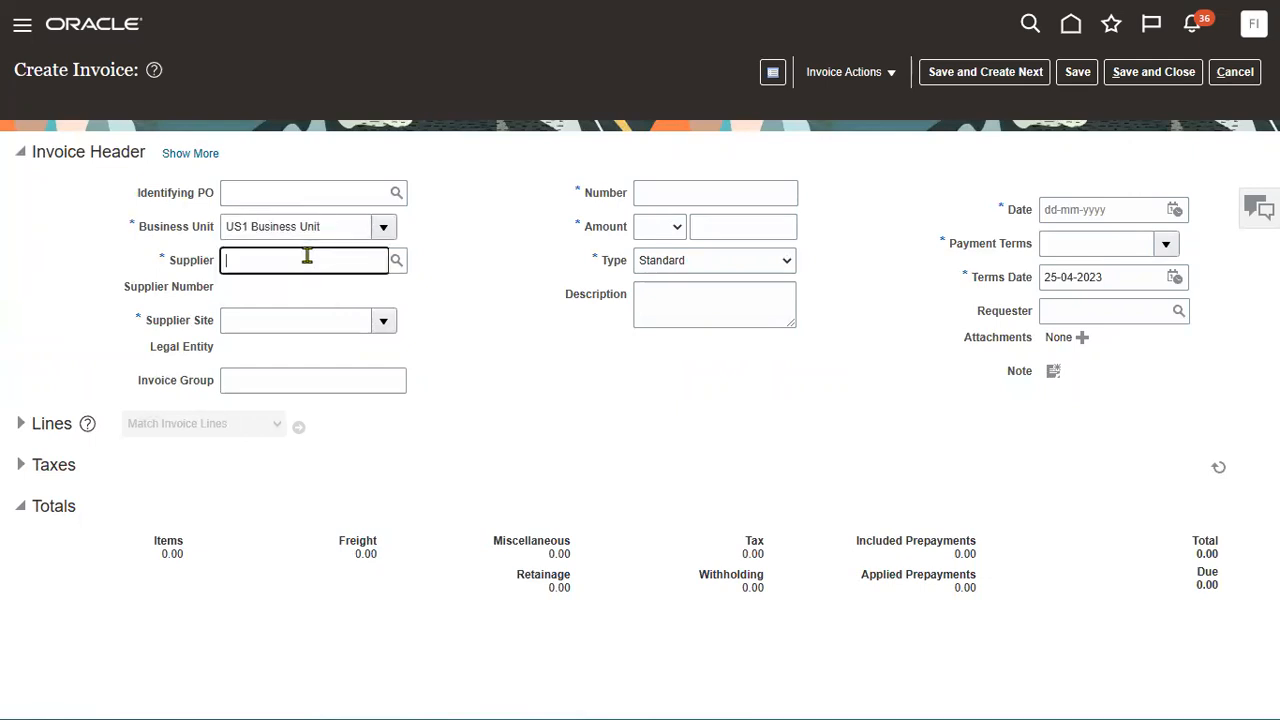
{"action": "type", "text": "HP S"}
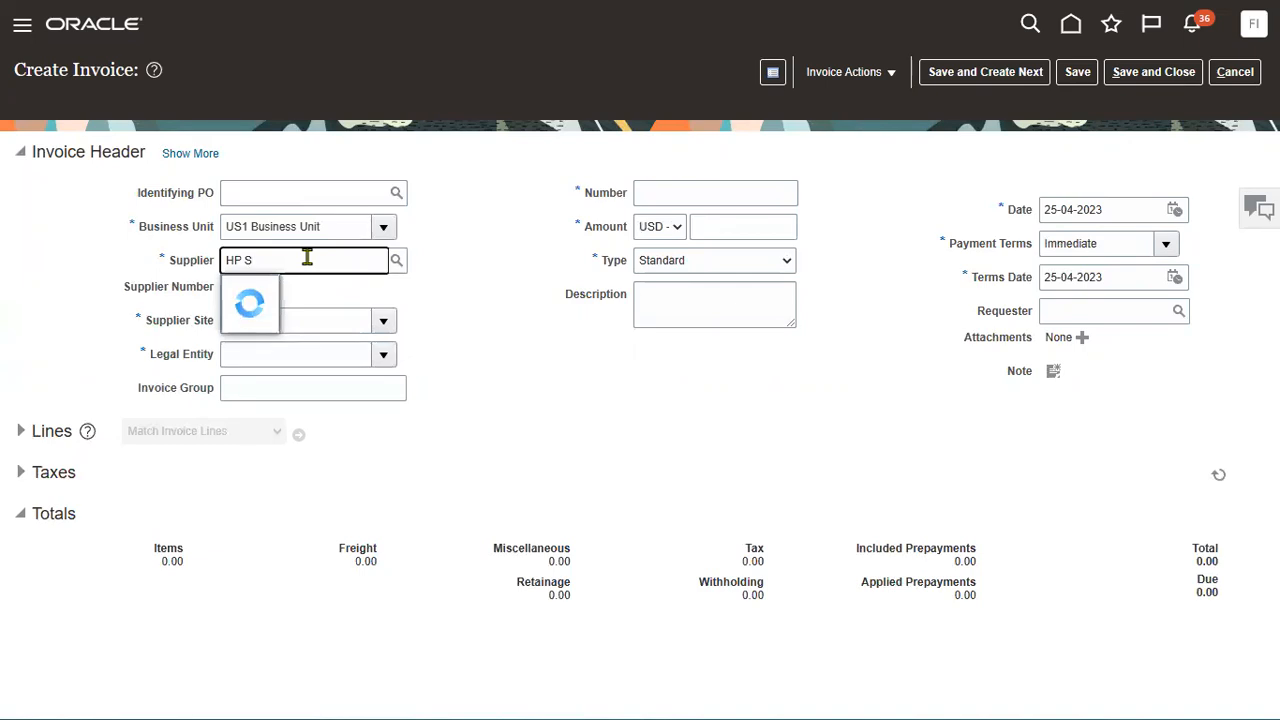
{"action": "left_click", "coordinate": [303, 289]}
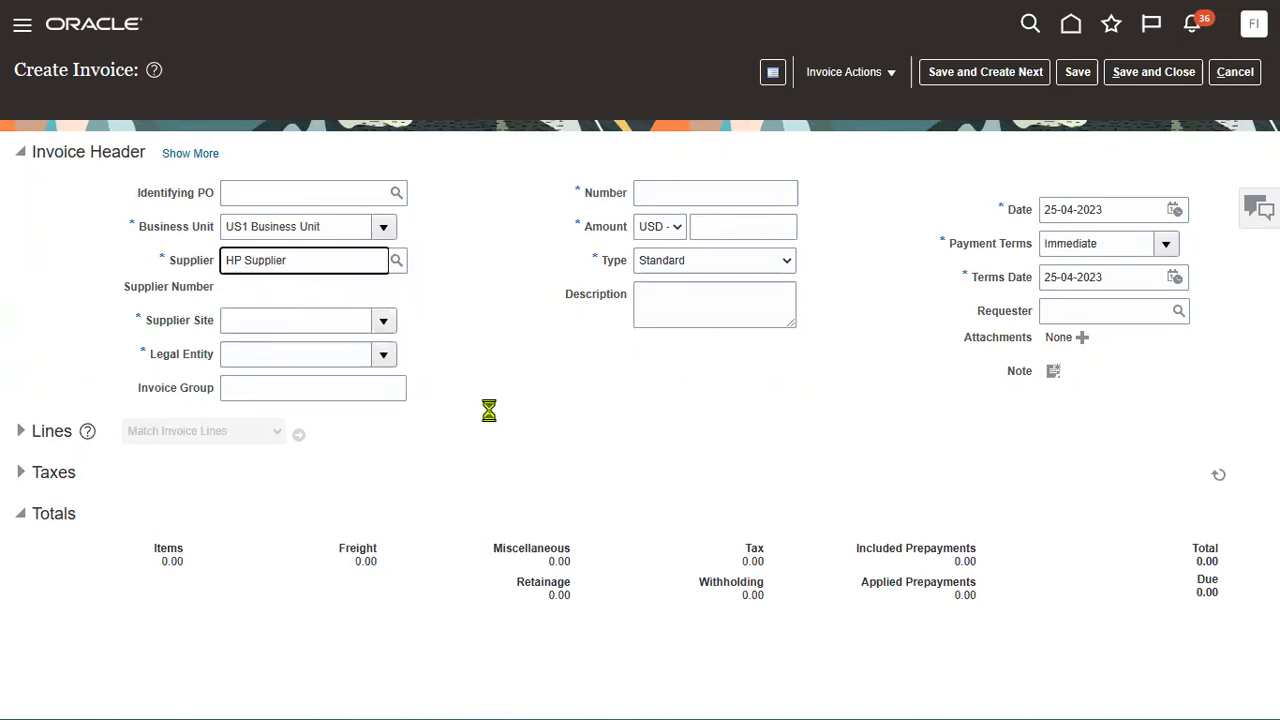
Enter invoice number HP-1 with amount 1,000.00 USD
{"action": "left_click", "coordinate": [703, 190]}
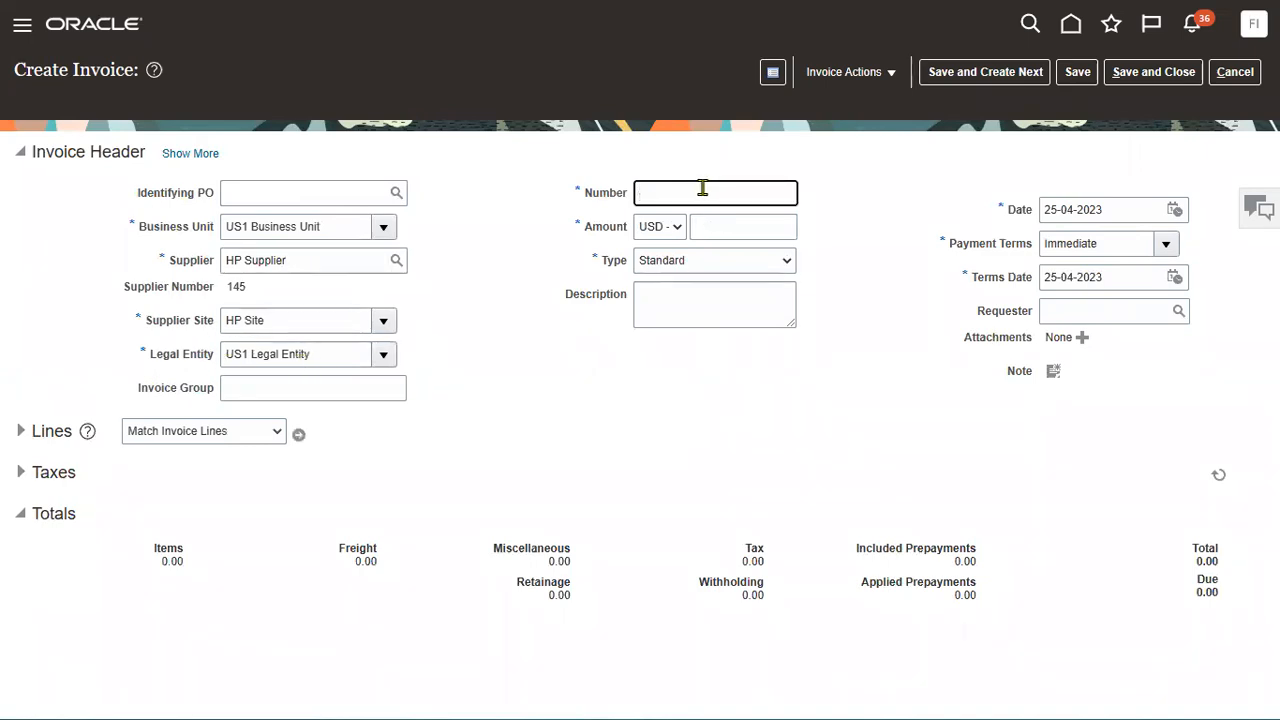
{"action": "type", "text": "HP-1"}
{"action": "key", "text": "Tab"}
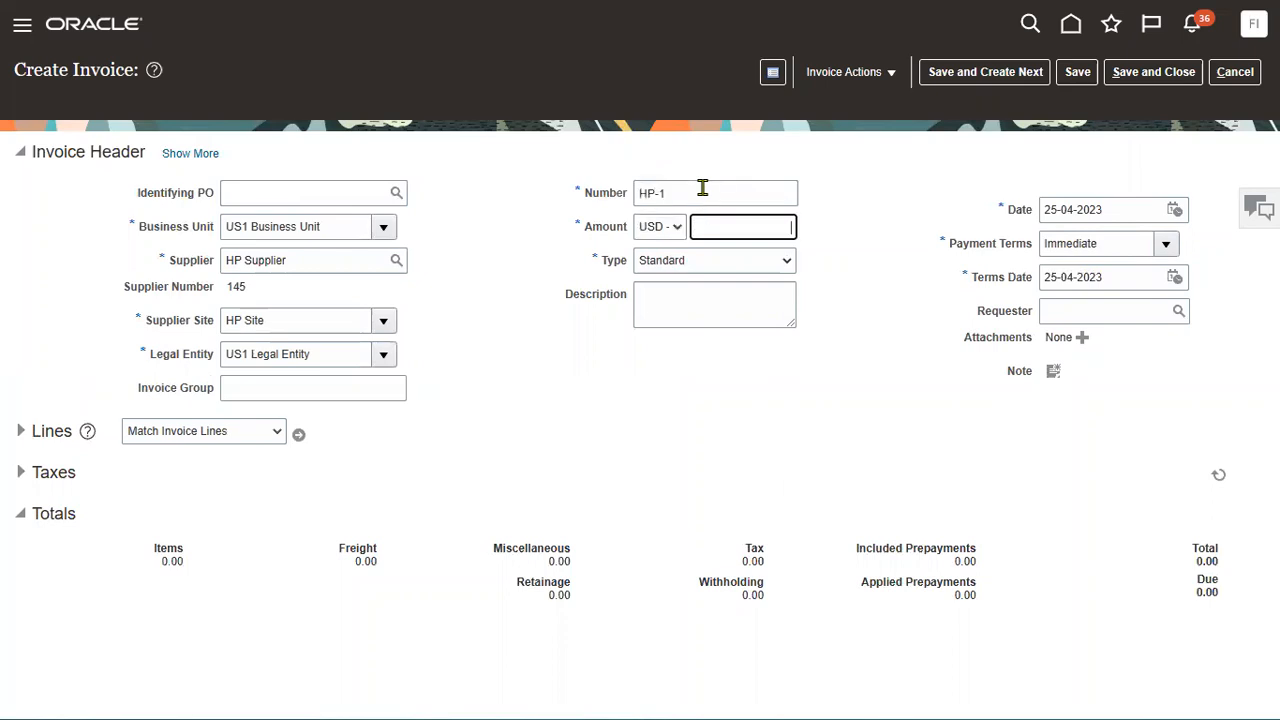
{"action": "type", "text": "1,000"}
{"action": "key", "text": "Tab"}
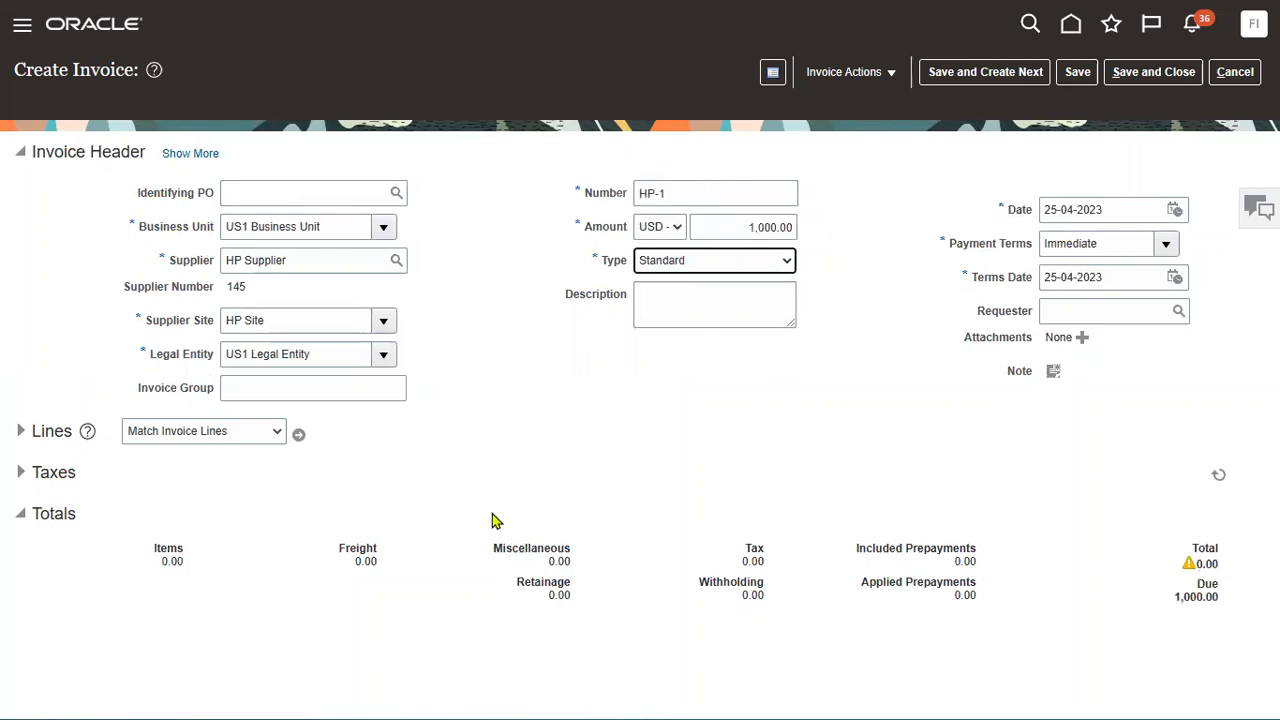
{"action": "left_click", "coordinate": [44, 433]}
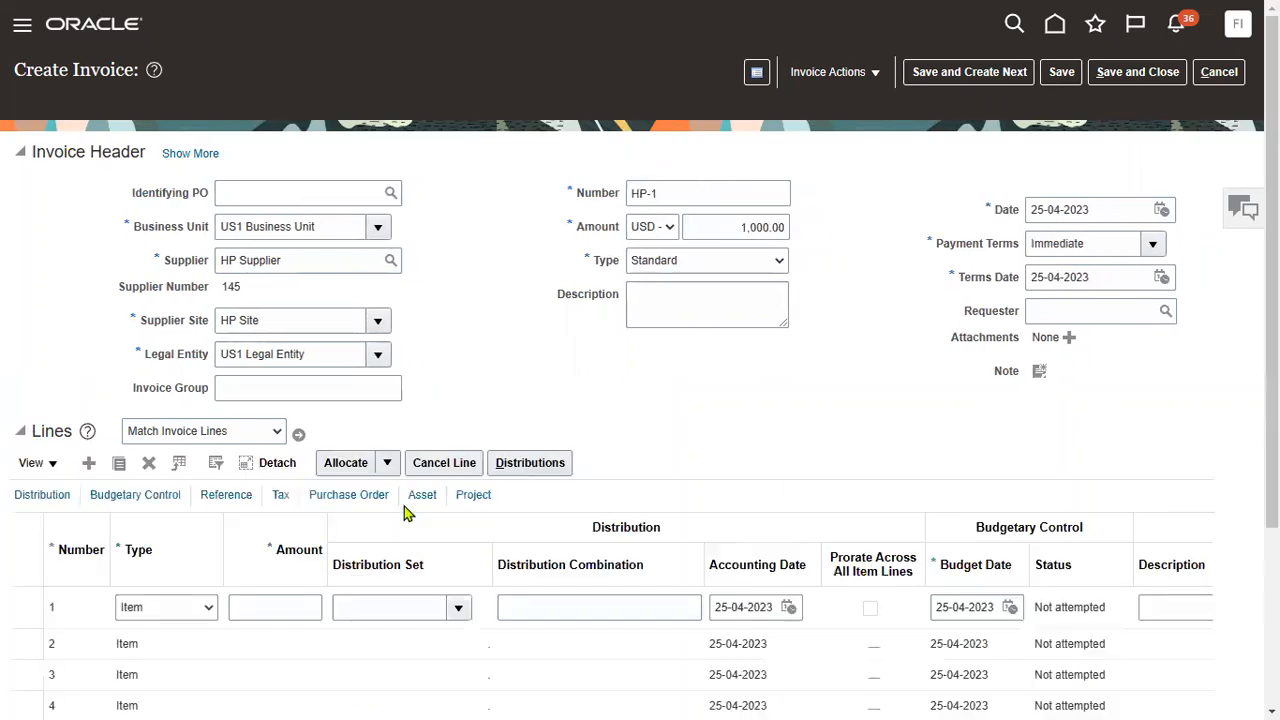
Enter 1,000 as line 1's amount
{"action": "left_click", "coordinate": [303, 611]}
{"action": "type", "text": "1000"}
{"action": "key", "text": "Tab"}
{"action": "left_click", "coordinate": [307, 612]}
{"action": "left_click", "coordinate": [297, 608]}
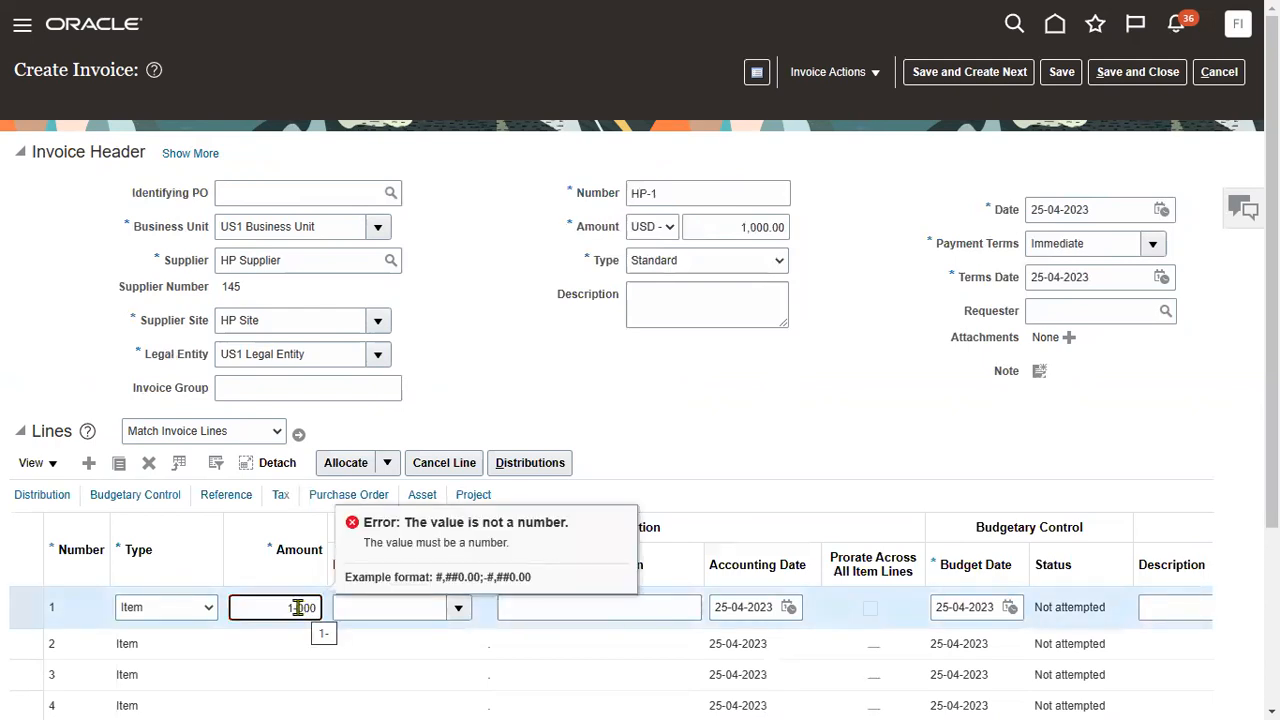
{"action": "key", "text": "BackSpace"}
{"action": "key", "text": "Tab"}
{"action": "key", "text": "Tab"}
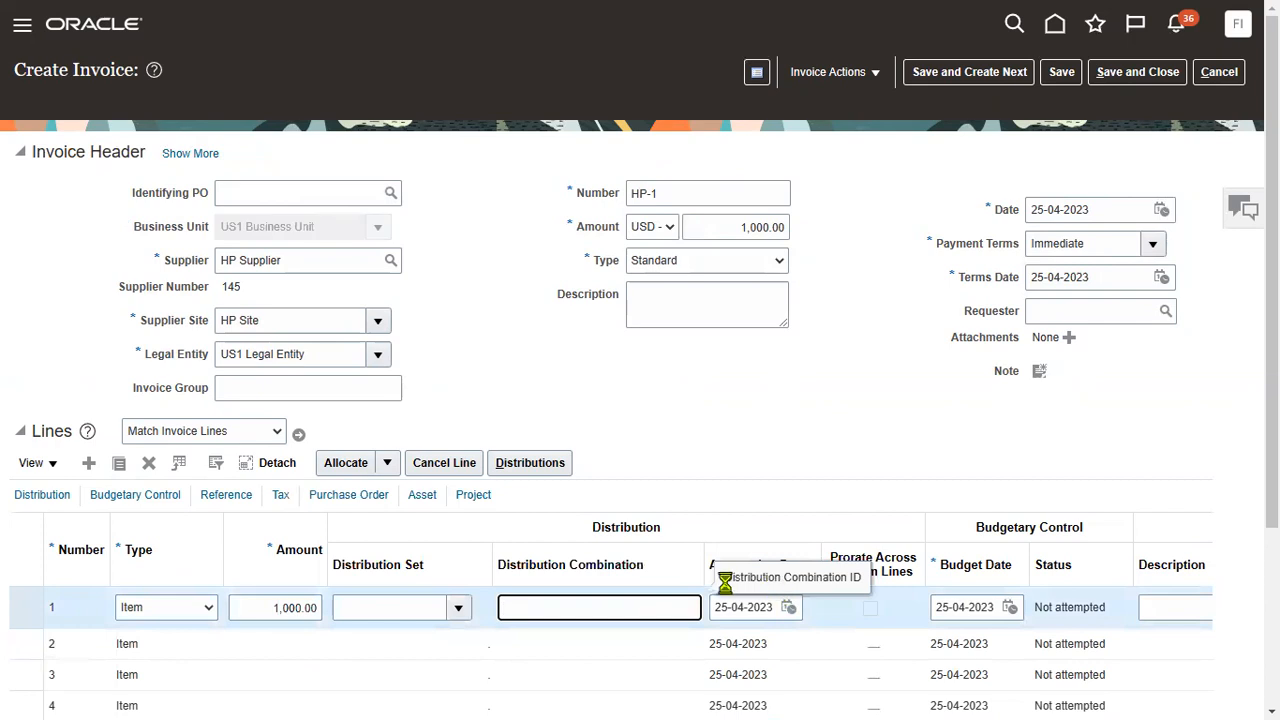
Charge line 1 to 101.10.60220.000.000.000 and save invoice HP-1
{"action": "left_click", "coordinate": [715, 445]}
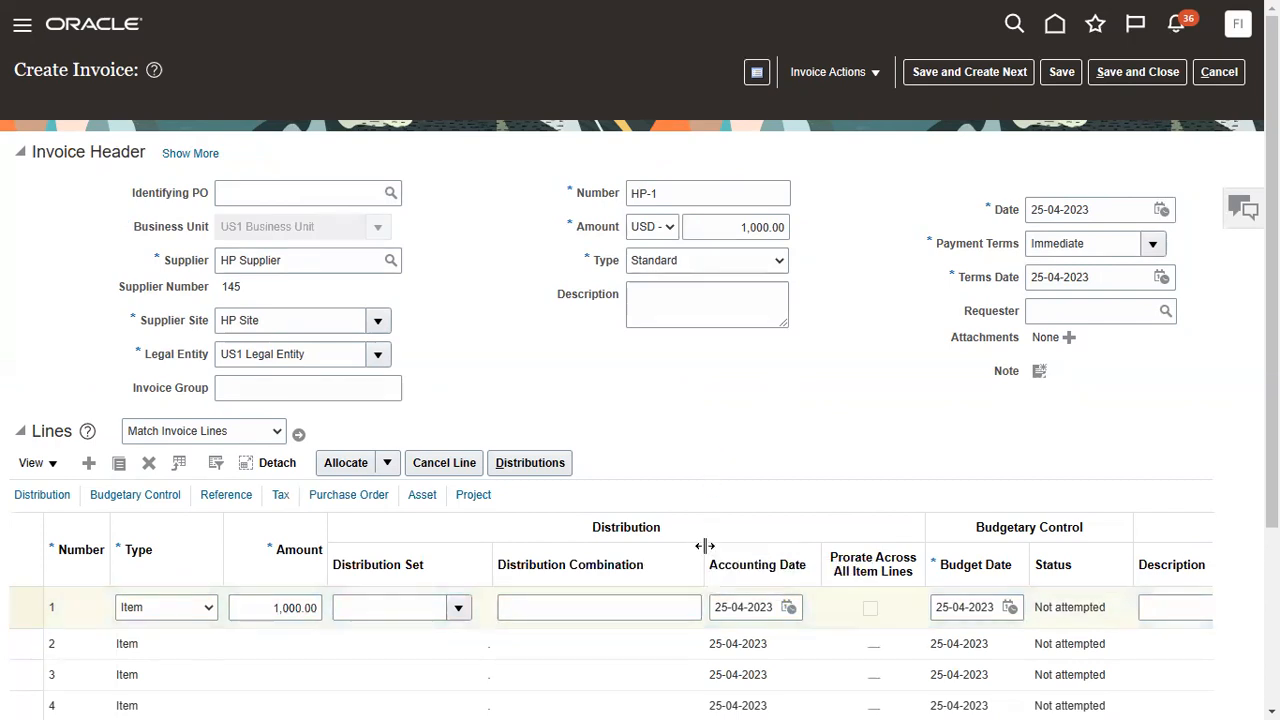
{"action": "left_click", "coordinate": [711, 609]}
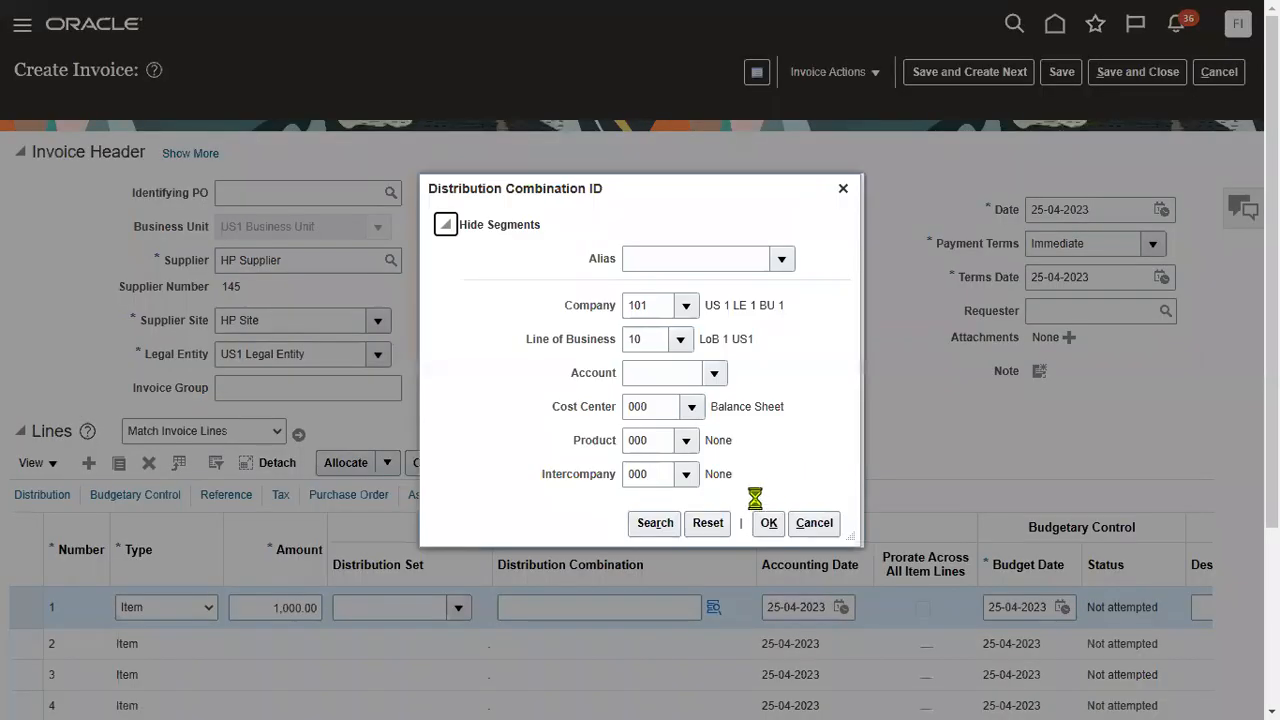
{"action": "left_click", "coordinate": [655, 523]}
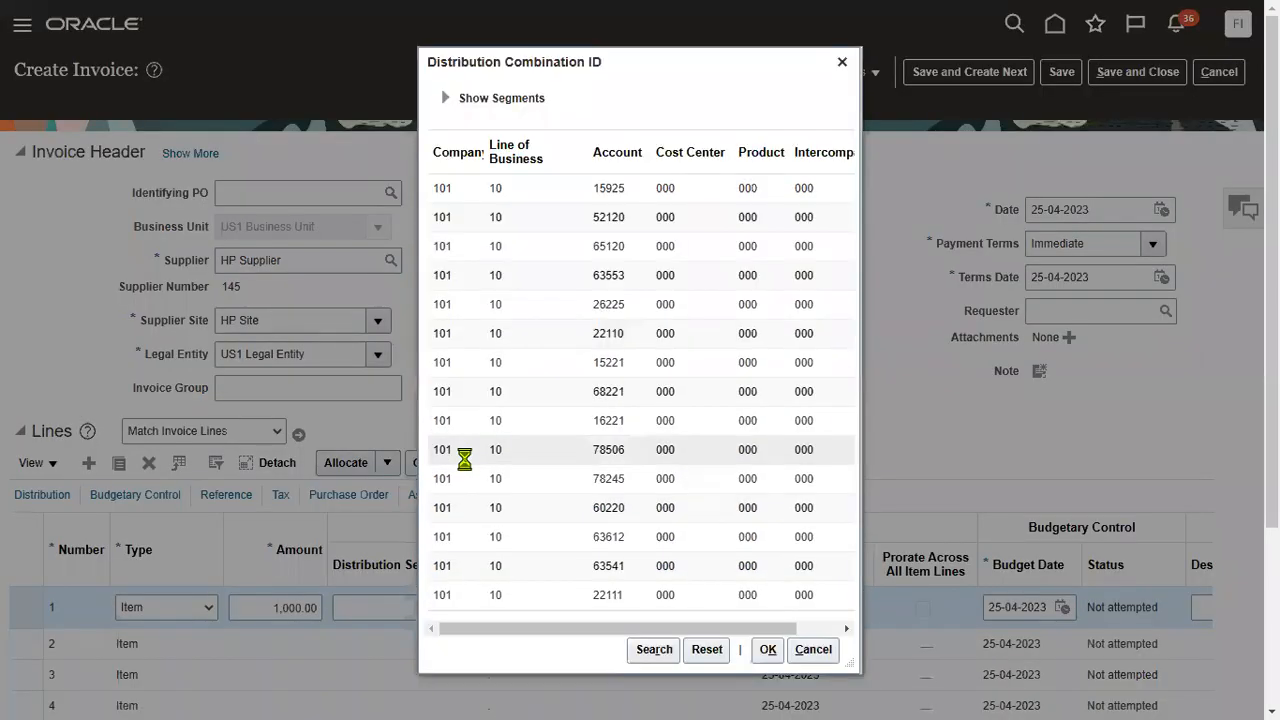
{"action": "left_click", "coordinate": [767, 649]}
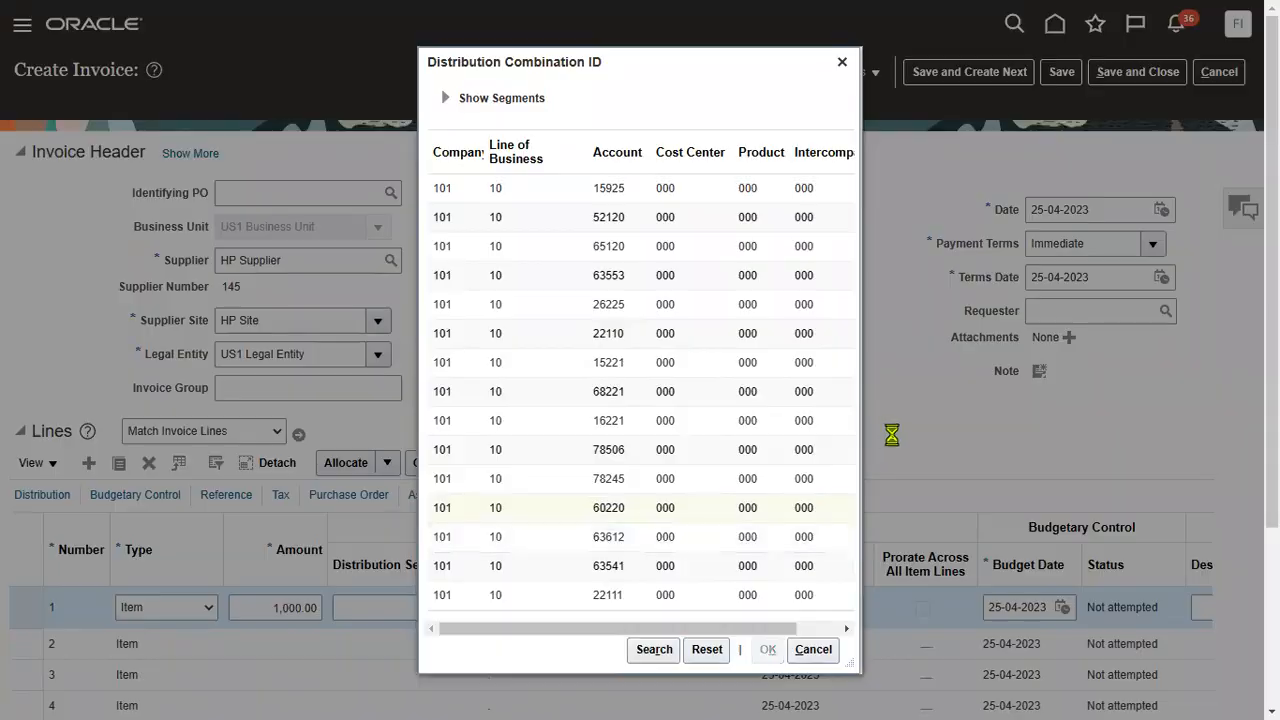
{"action": "left_click", "coordinate": [1064, 78]}
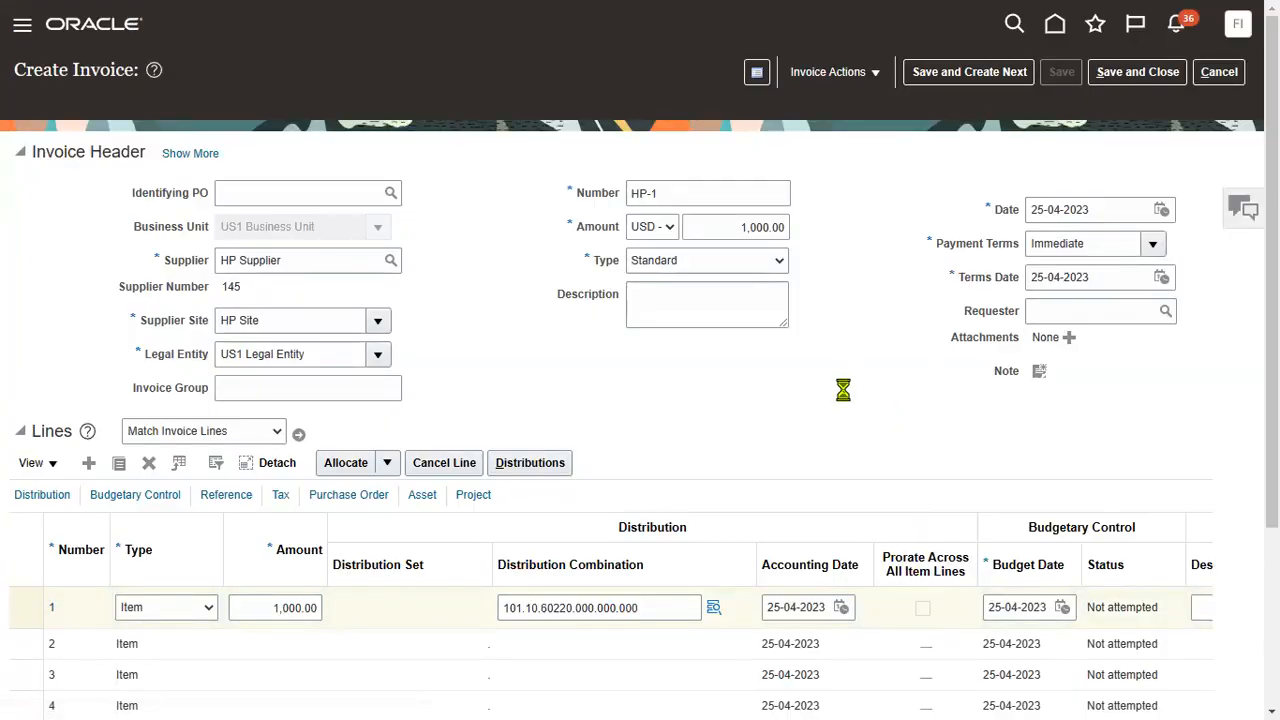
{"action": "left_click", "coordinate": [866, 75]}
Validate invoice HP-1 and show its four tax lines: 145.00 tax, 1,145.00 total
{"action": "left_click", "coordinate": [848, 187]}
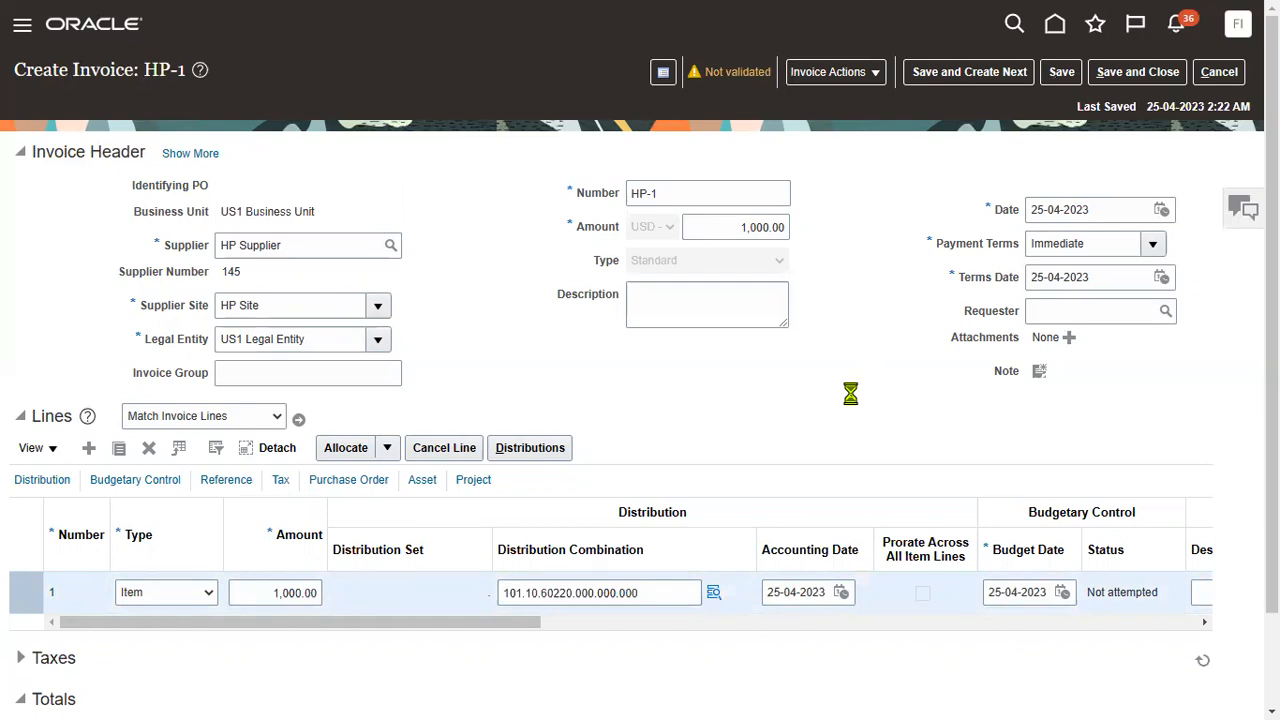
{"action": "left_click", "coordinate": [34, 415]}
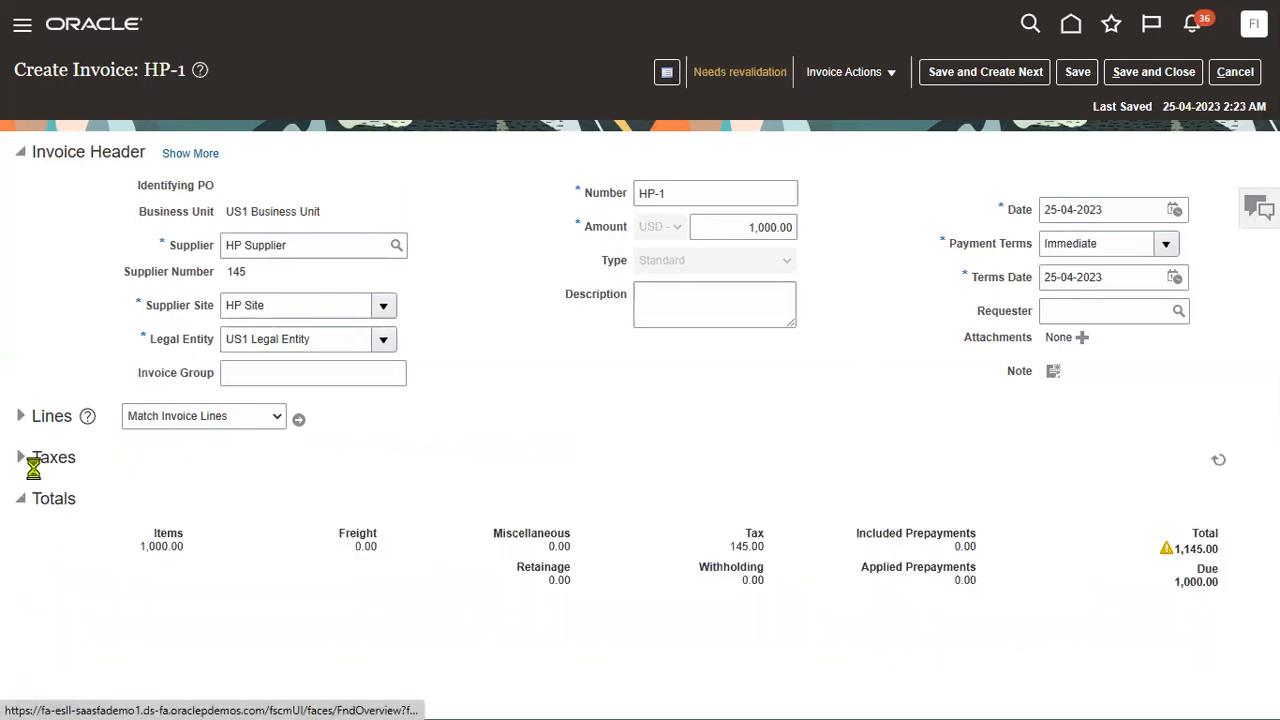
{"action": "left_click", "coordinate": [22, 457]}
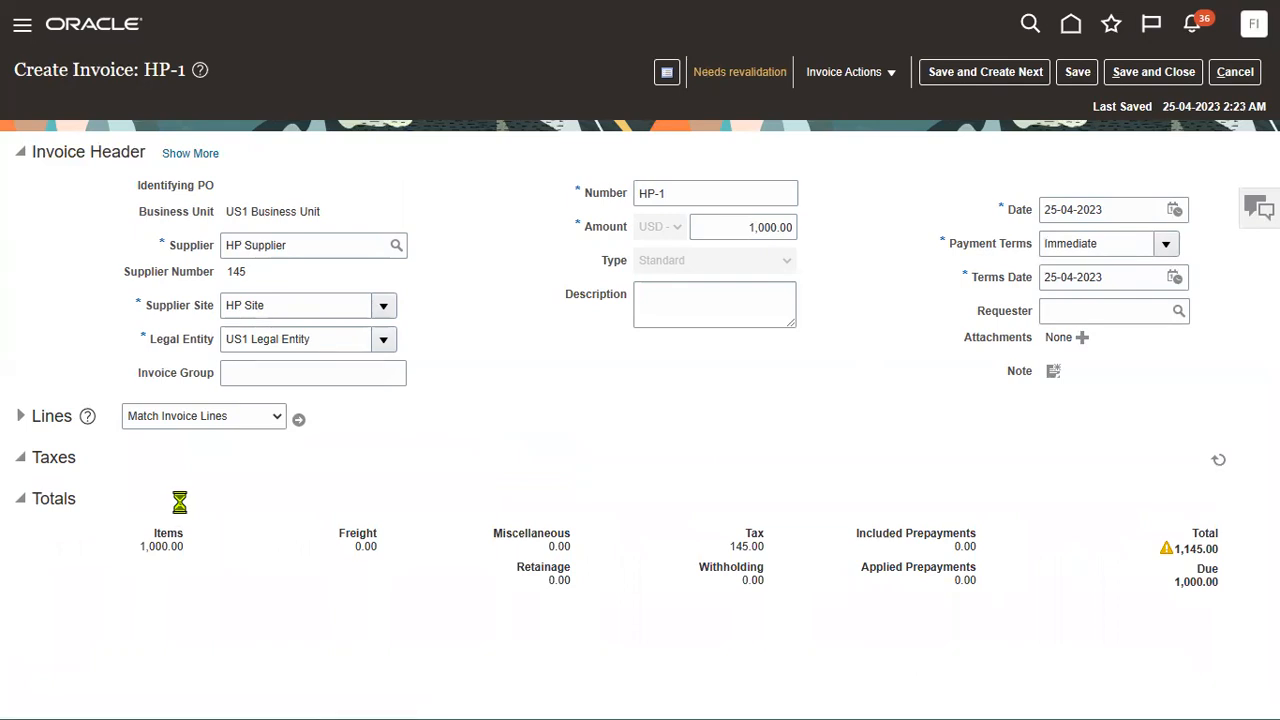
{"action": "scroll", "coordinate": [503, 627], "scroll_direction": "down", "scroll_amount": 2}
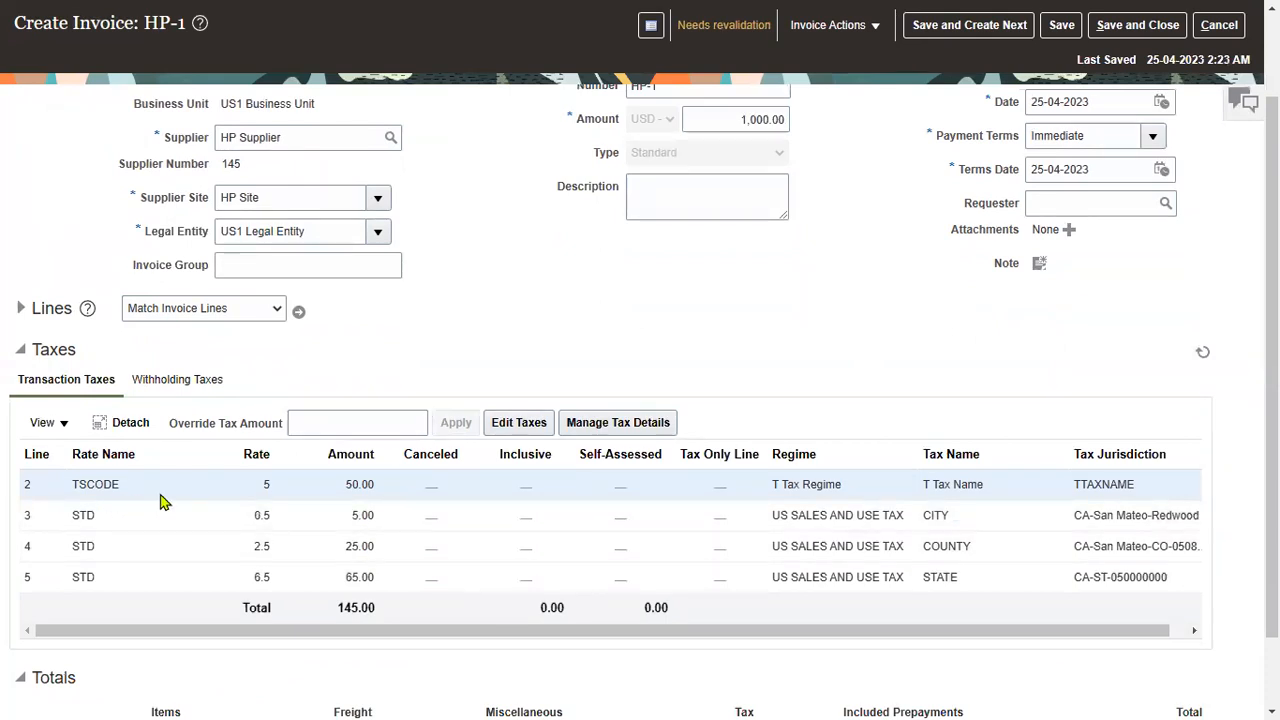
Change each of HP-1's four tax line amounts to 0 and save the taxes
{"action": "left_click", "coordinate": [519, 422]}
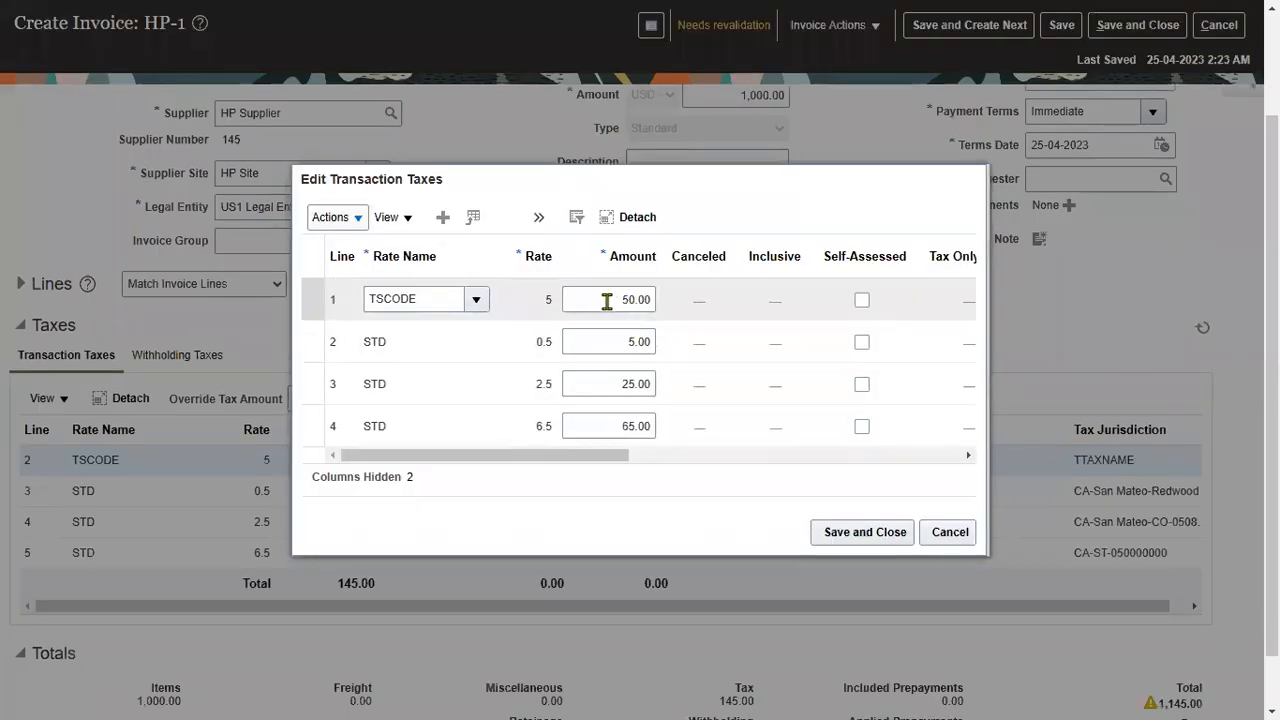
{"action": "double_click", "coordinate": [586, 299]}
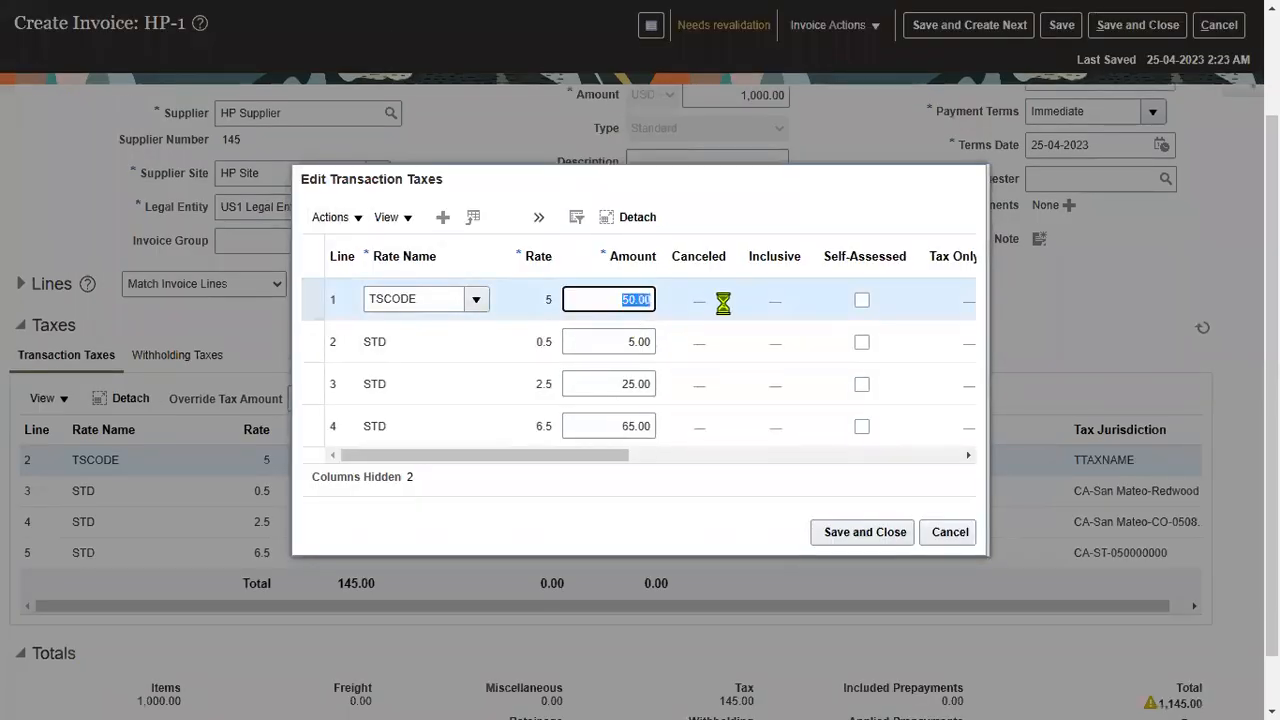
{"action": "type", "text": "0"}
{"action": "double_click", "coordinate": [634, 342]}
{"action": "type", "text": "0"}
{"action": "double_click", "coordinate": [611, 384]}
{"action": "type", "text": "0"}
{"action": "double_click", "coordinate": [630, 426]}
{"action": "type", "text": "0"}
{"action": "left_click", "coordinate": [614, 380]}
{"action": "left_click", "coordinate": [878, 538]}
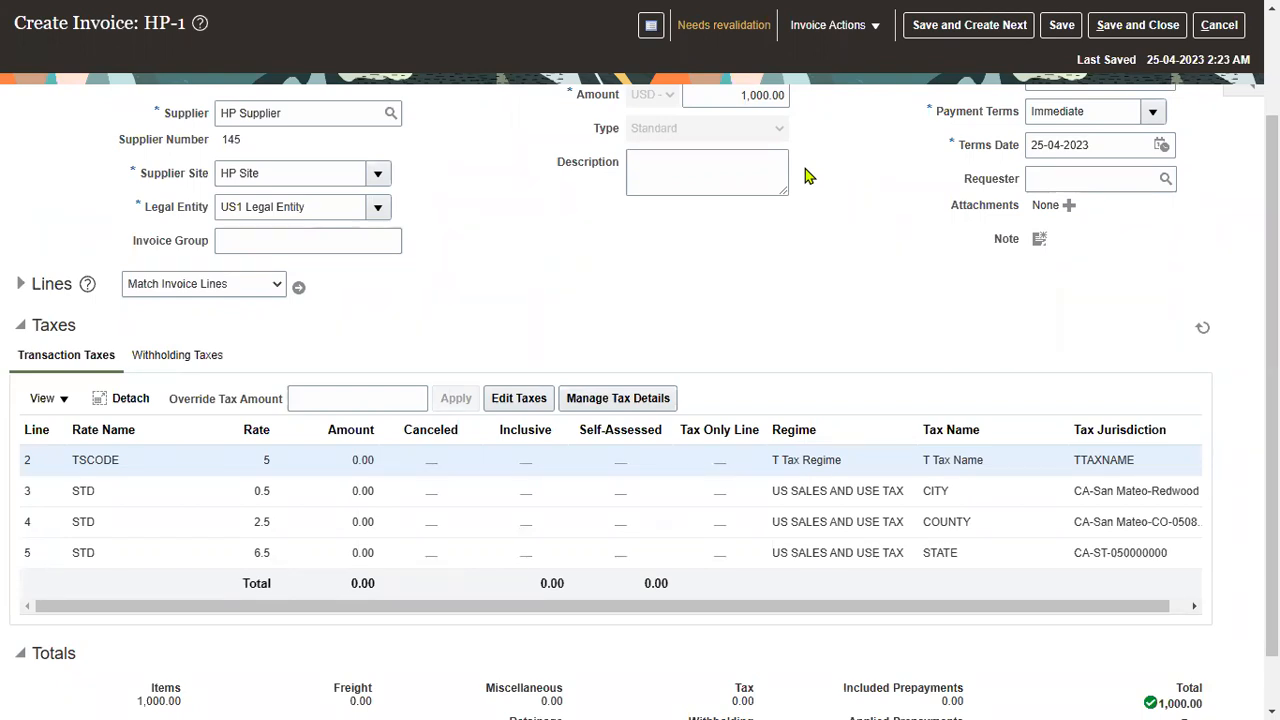
{"action": "left_click", "coordinate": [836, 33]}
Revalidate HP-1 and review its reserved funds, showing no control budget on any line
{"action": "left_click", "coordinate": [834, 141]}
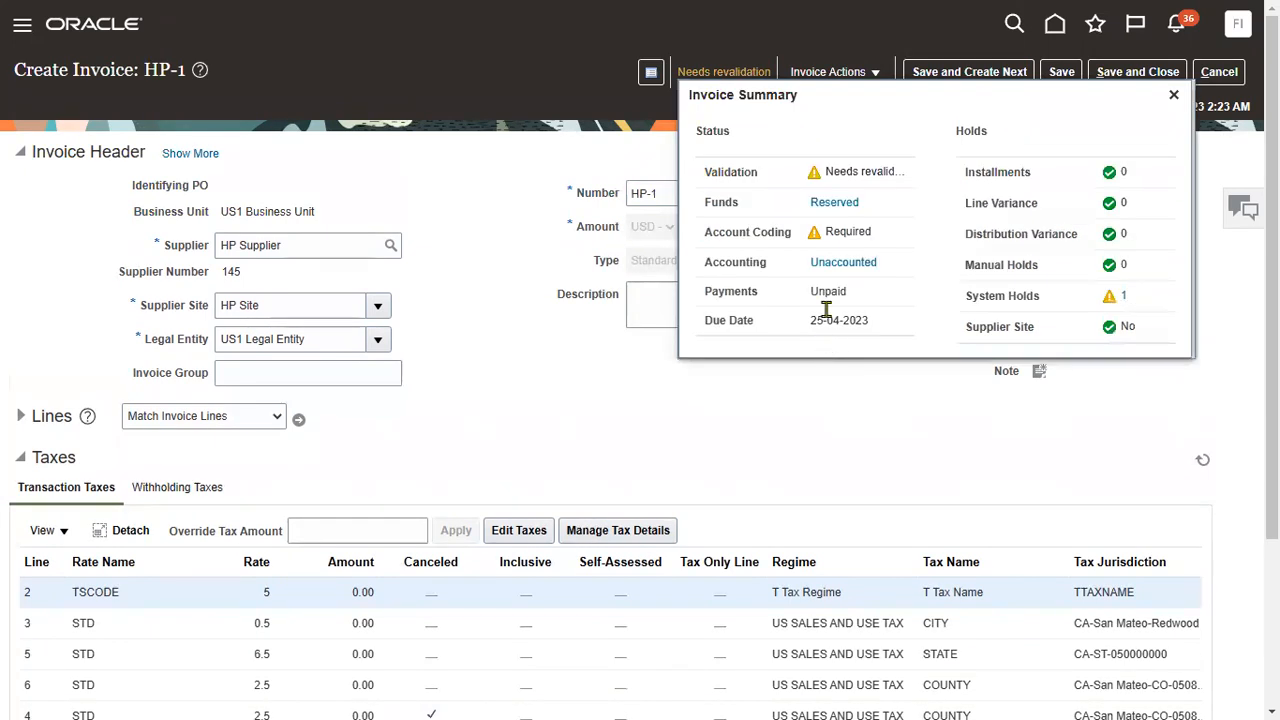
{"action": "left_click", "coordinate": [834, 206]}
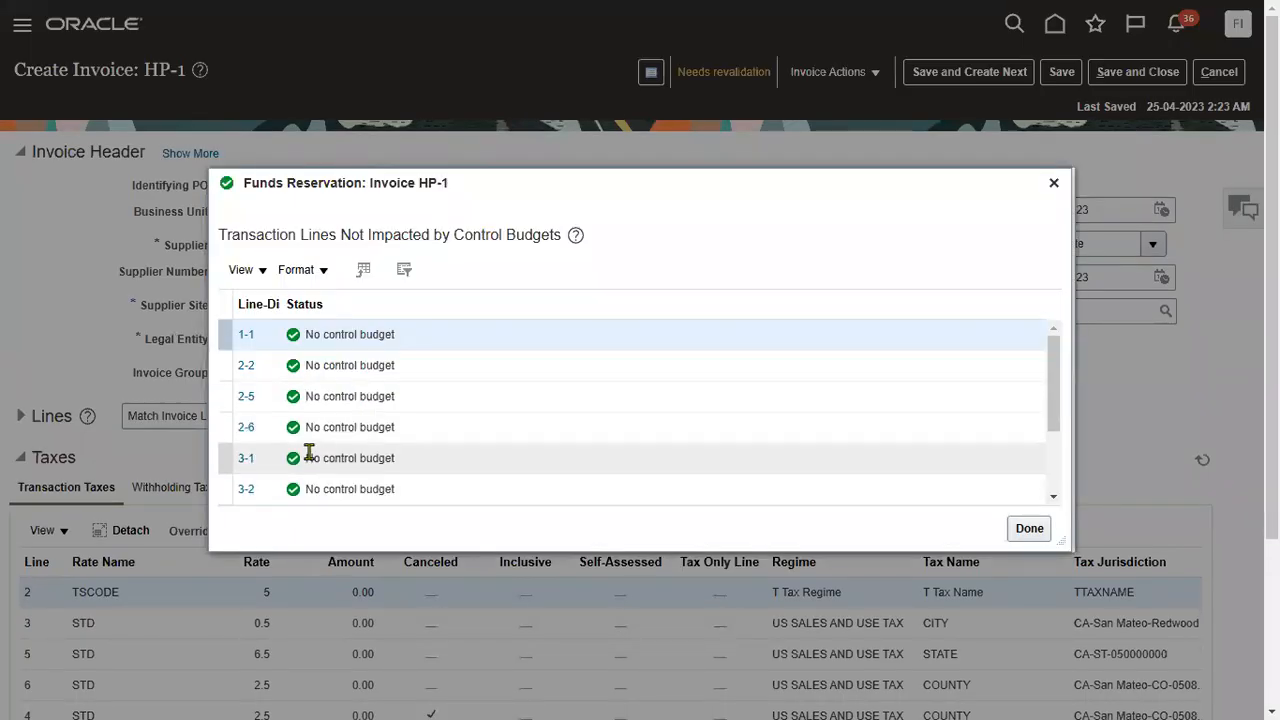
{"action": "scroll", "coordinate": [1047, 435], "scroll_direction": "down", "scroll_amount": 1}
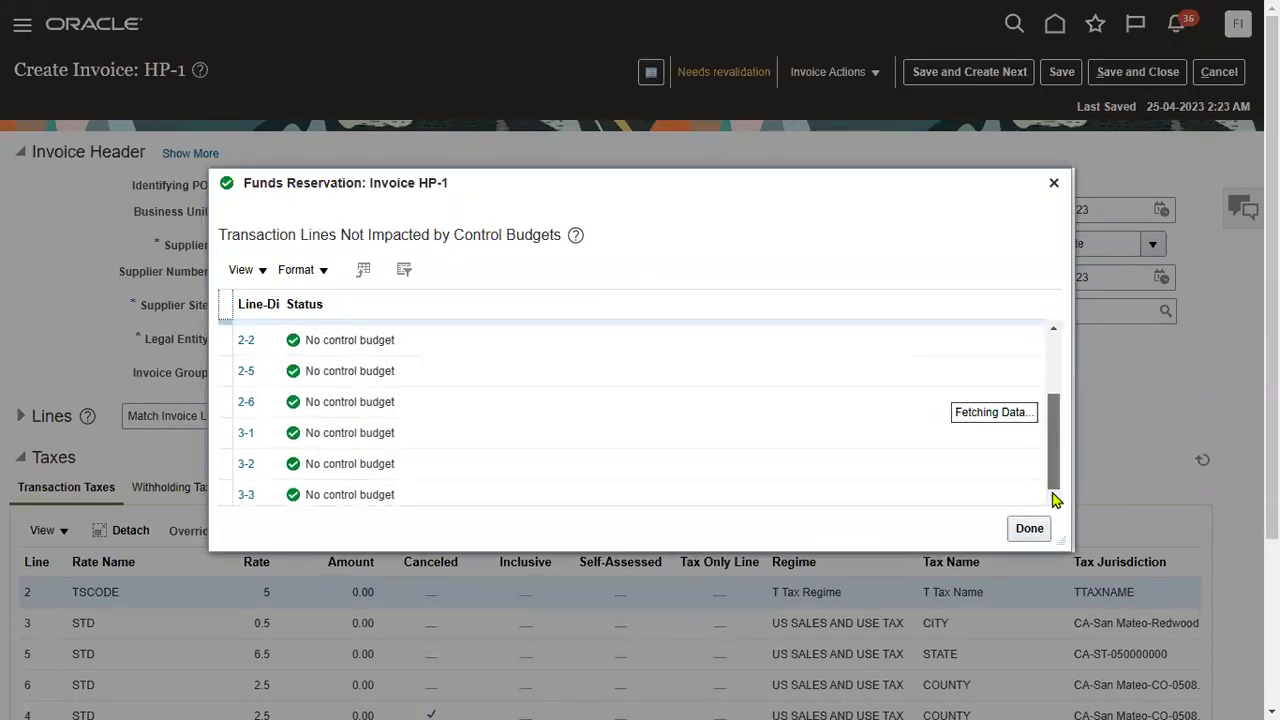
{"action": "left_click", "coordinate": [1021, 529]}
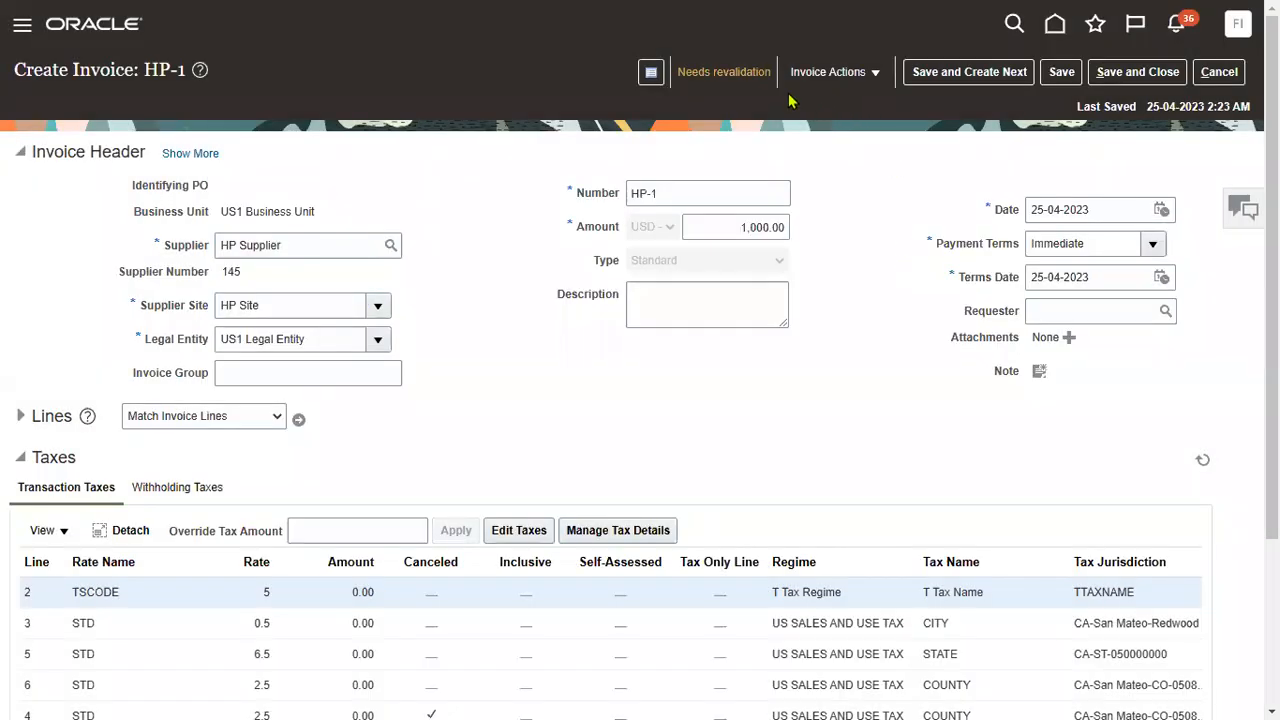
Cancel Manage Holds without releasing anything and check HP-1's Needs revalidation status
{"action": "left_click", "coordinate": [828, 72]}
{"action": "left_click", "coordinate": [749, 70]}
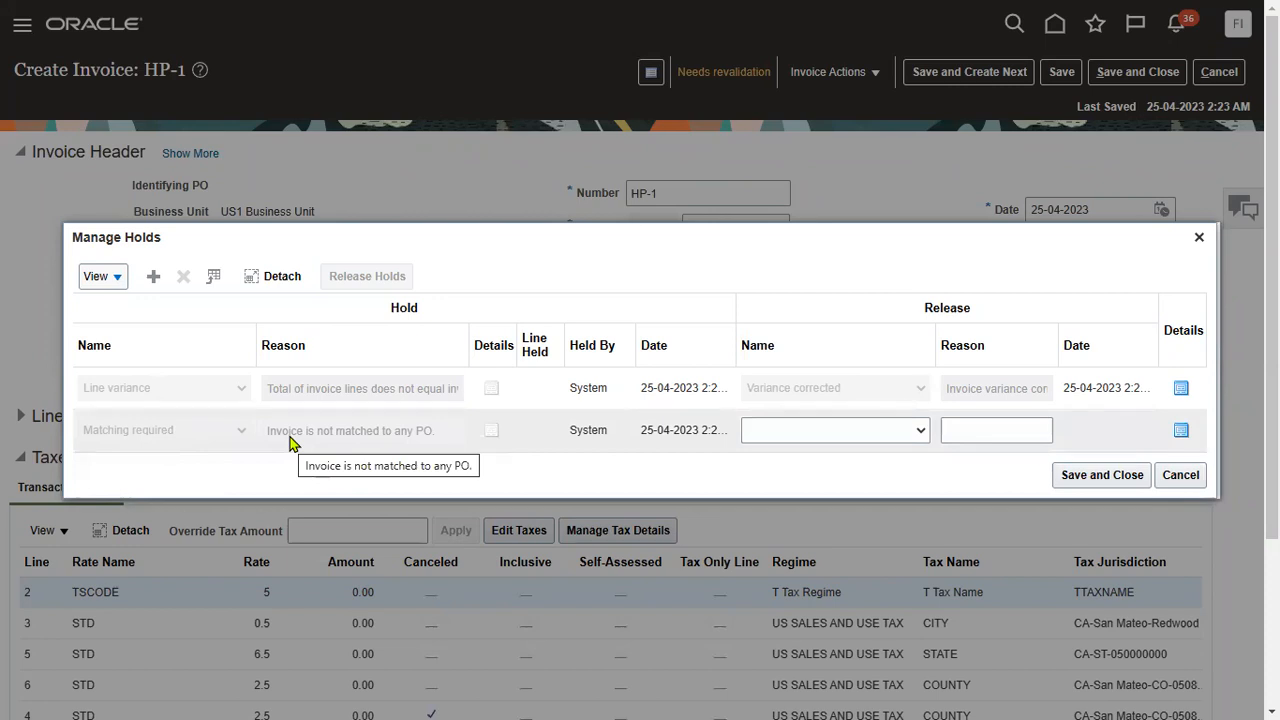
{"action": "left_click", "coordinate": [1183, 476]}
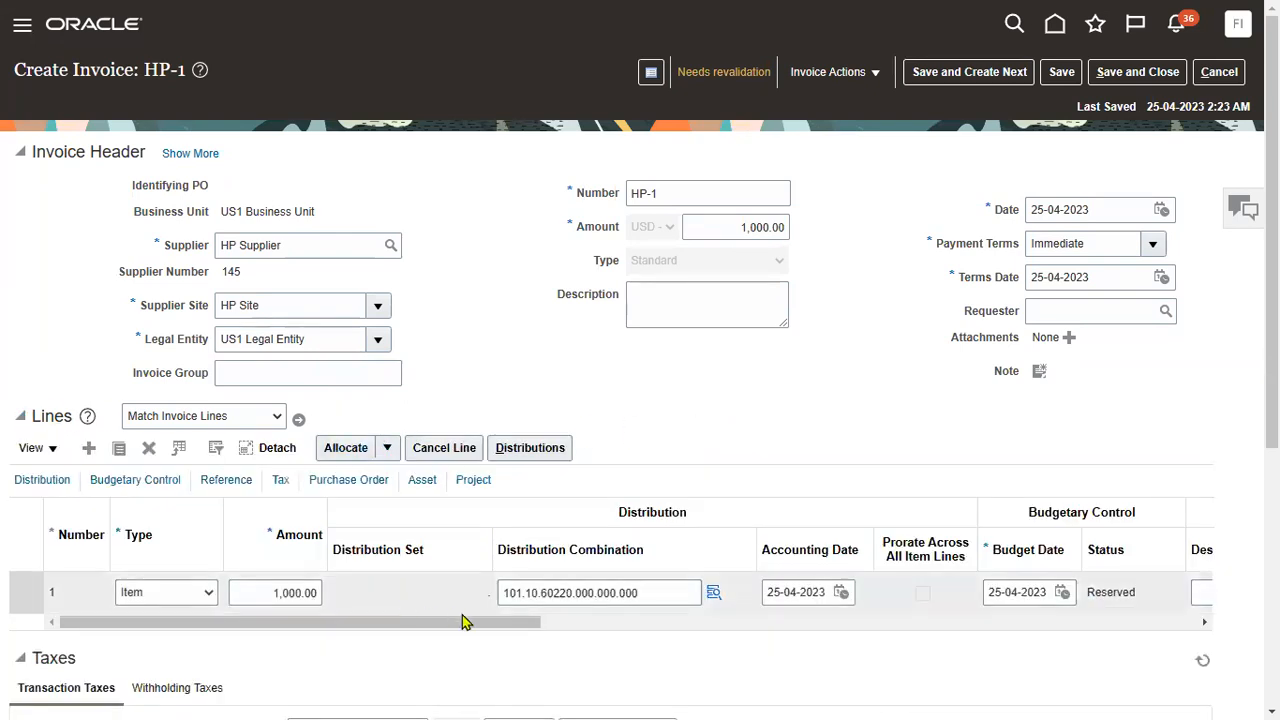
{"action": "left_click", "coordinate": [364, 482]}
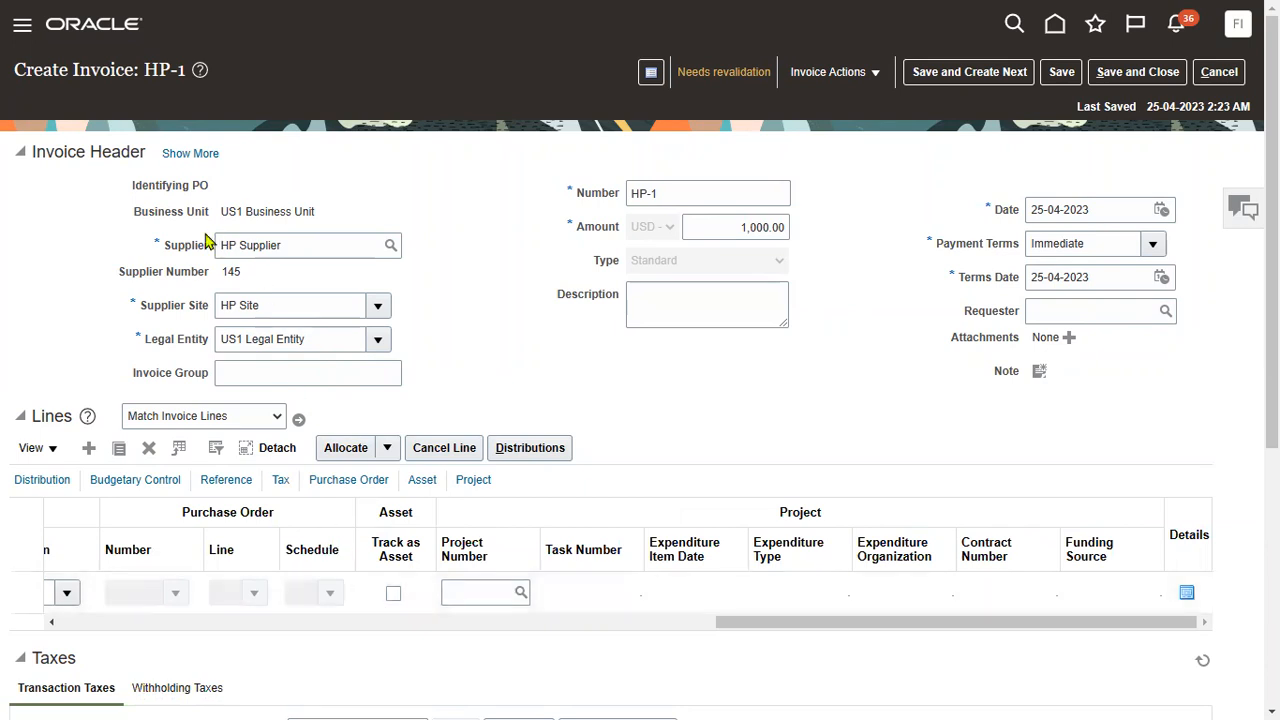
{"action": "left_click_drag", "start_coordinate": [131, 187], "coordinate": [210, 193]}
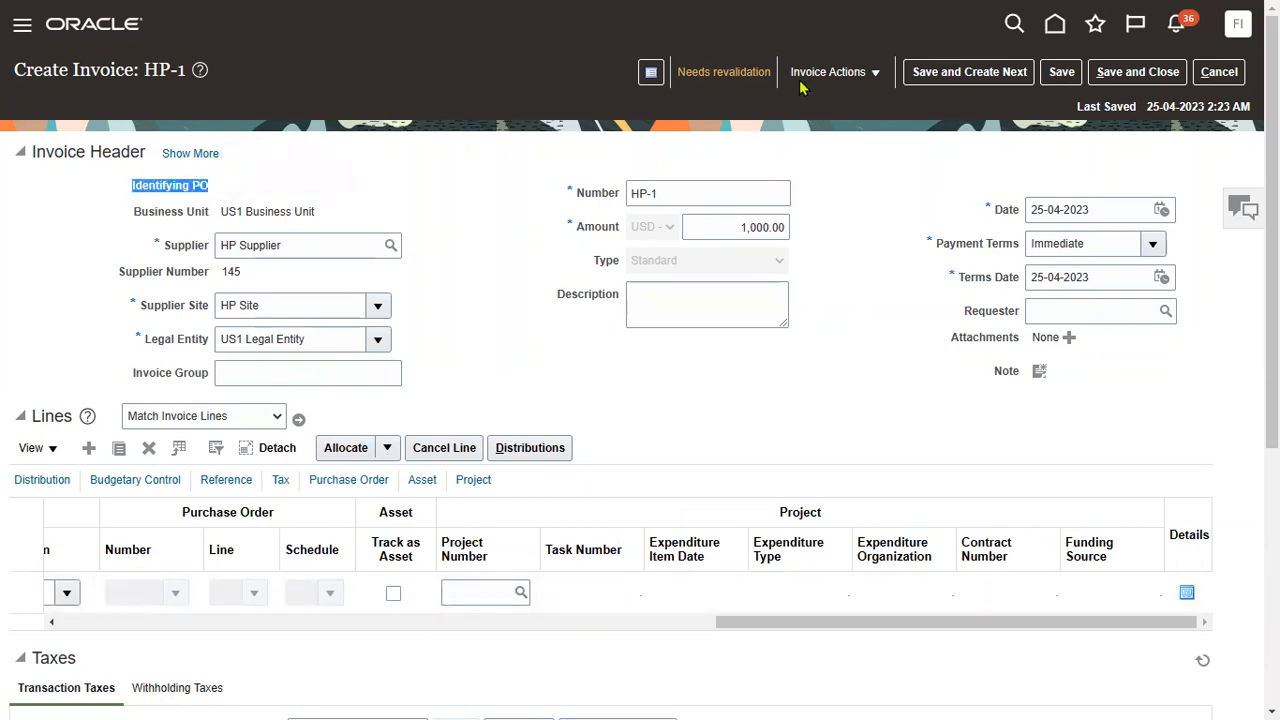
{"action": "left_click", "coordinate": [746, 74]}
Release HP-1's Matching required hold with release name Validated and save
{"action": "left_click", "coordinate": [1124, 297]}
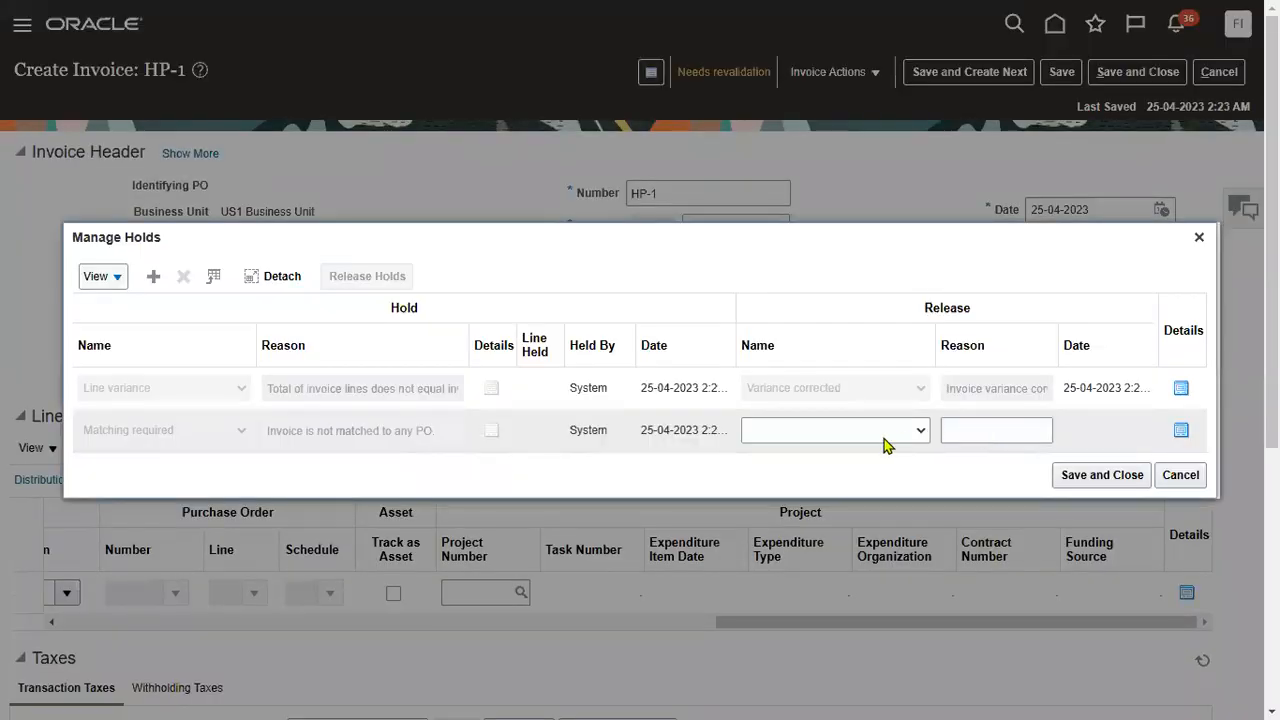
{"action": "left_click", "coordinate": [868, 445]}
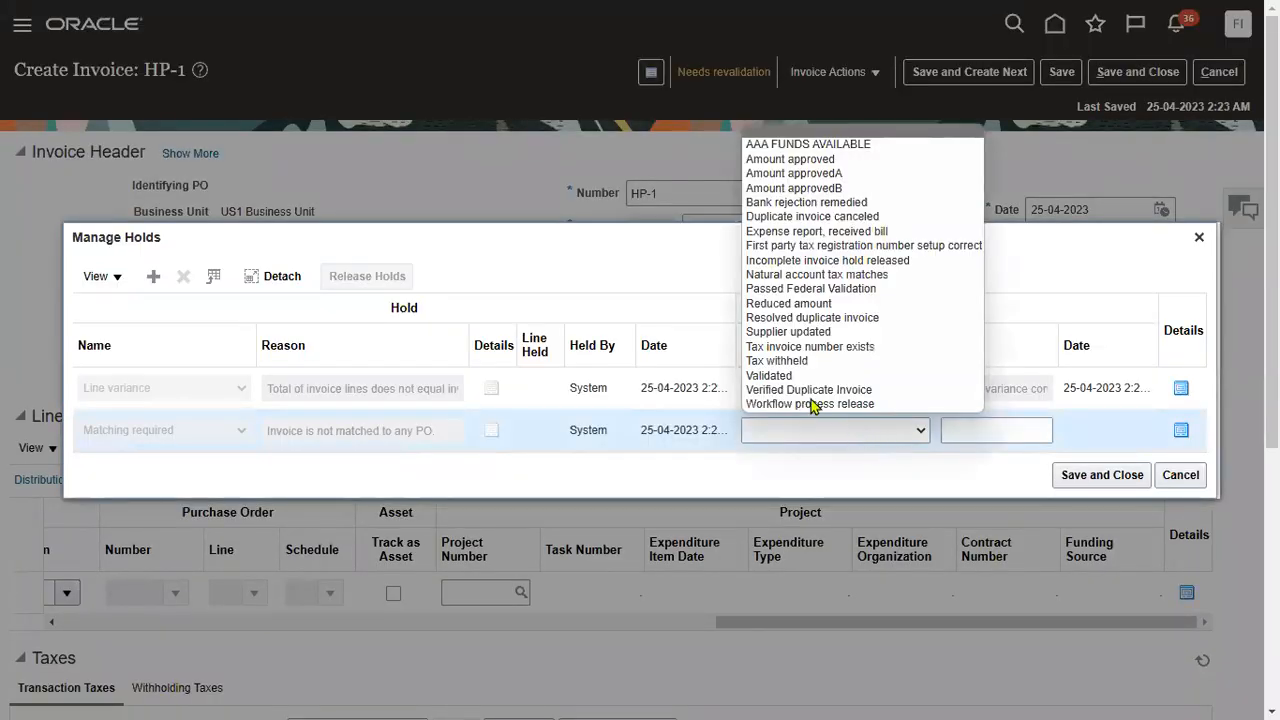
{"action": "left_click", "coordinate": [777, 375]}
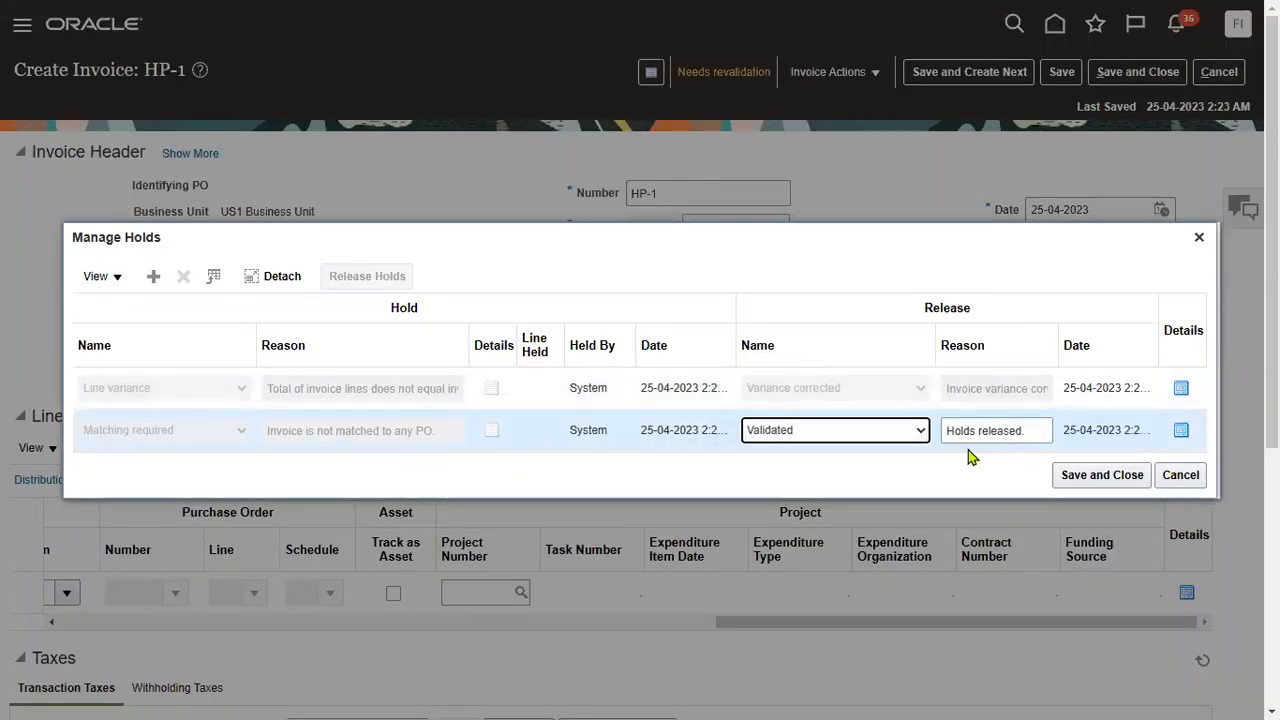
{"action": "left_click", "coordinate": [1075, 475]}
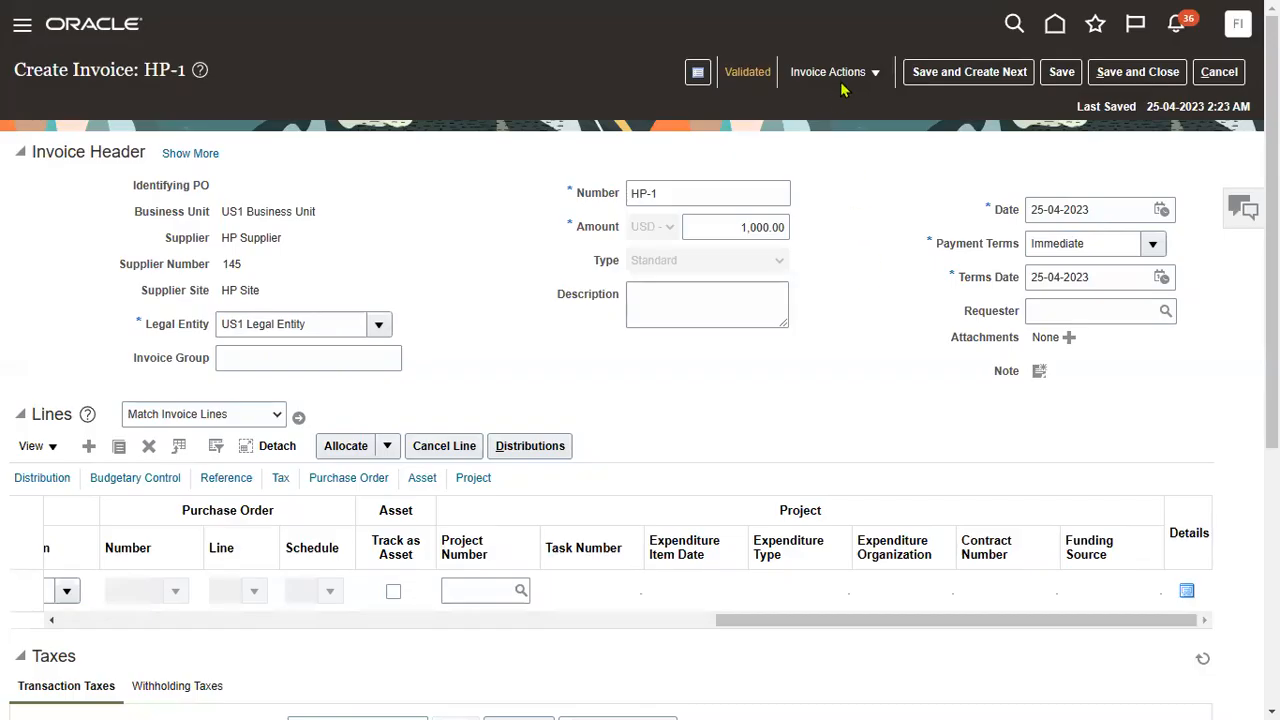
{"action": "left_click", "coordinate": [840, 74]}
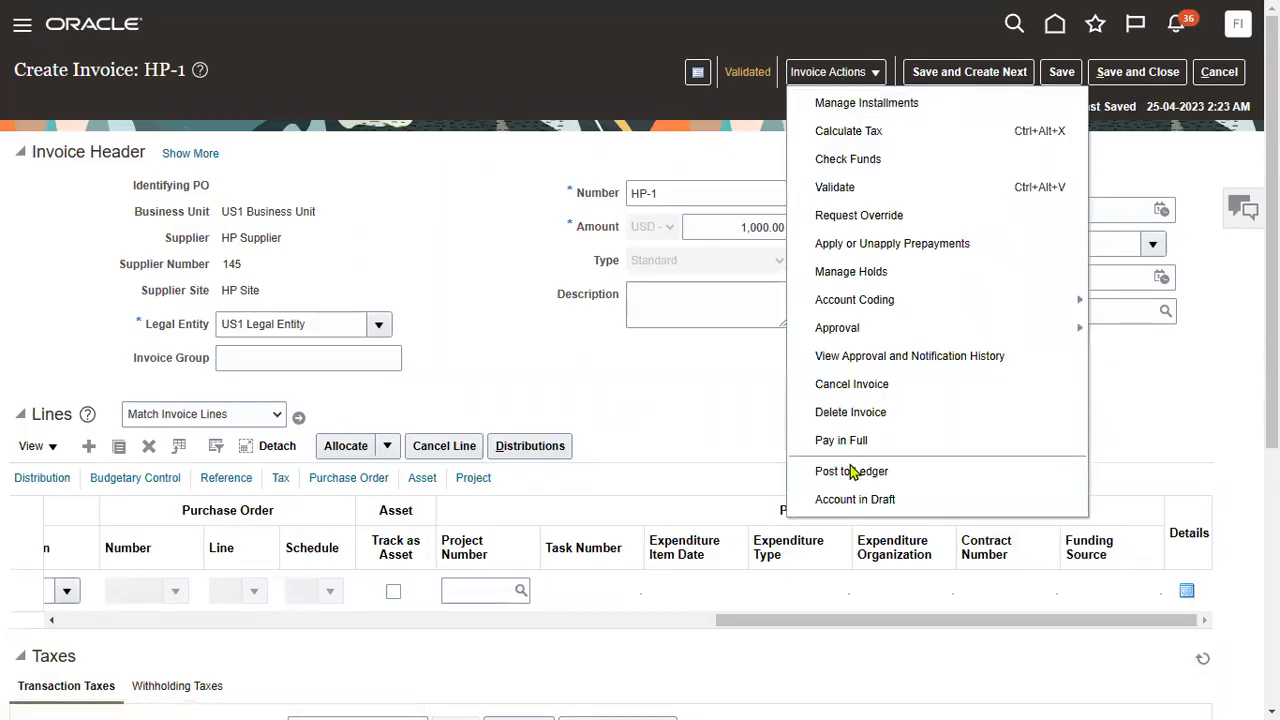
Turn off Pay alone on HP-1's 1,000.00 installment and save
{"action": "left_click", "coordinate": [846, 104]}
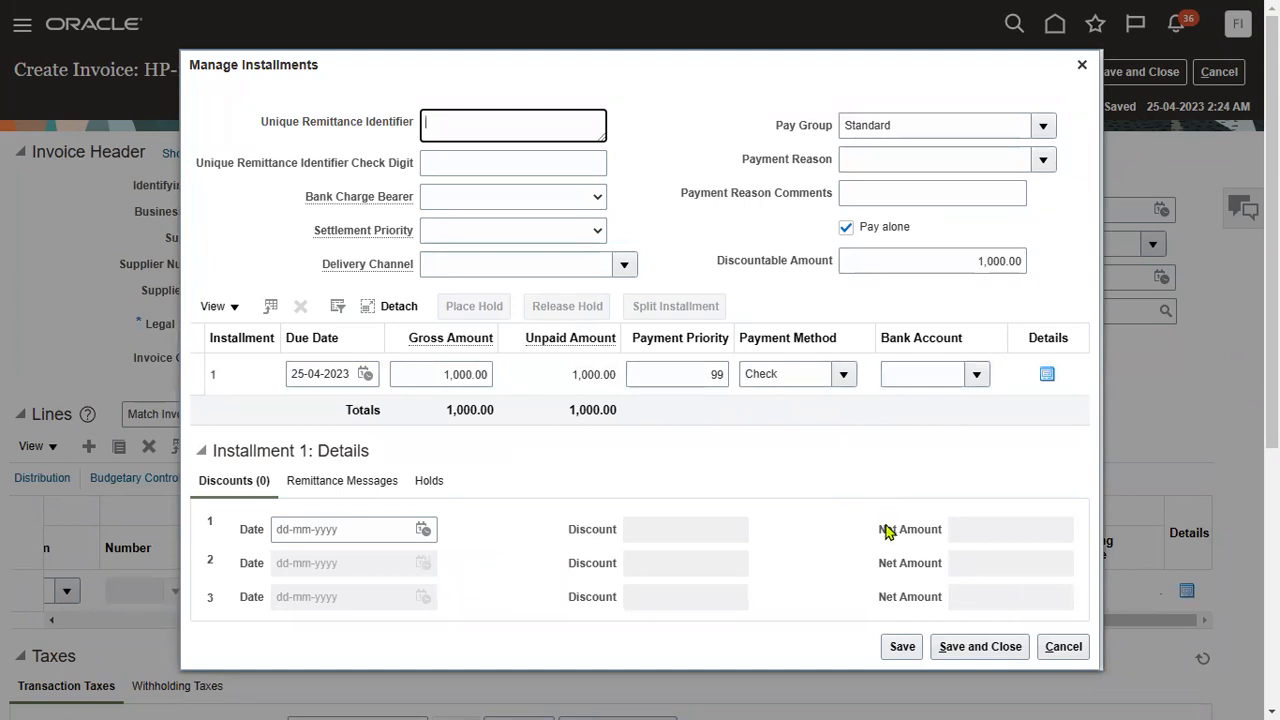
{"action": "left_click", "coordinate": [983, 648]}
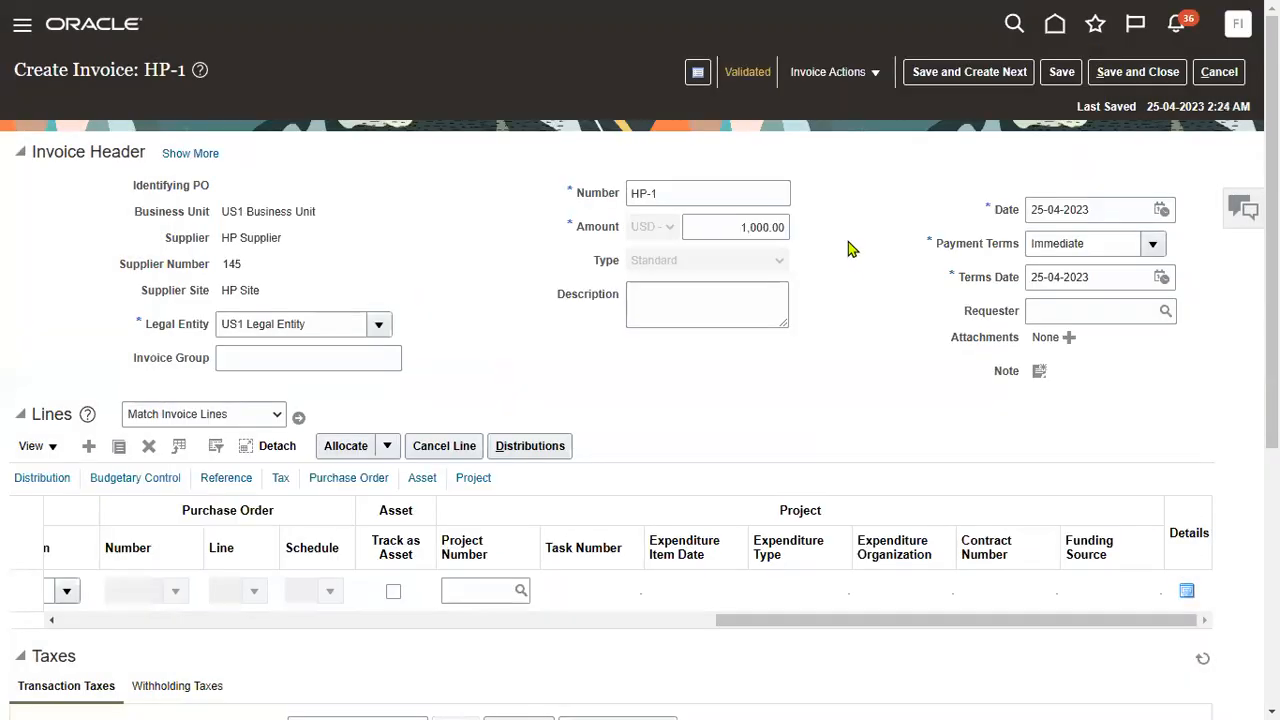
{"action": "left_click", "coordinate": [845, 74]}
{"action": "left_click", "coordinate": [838, 104]}
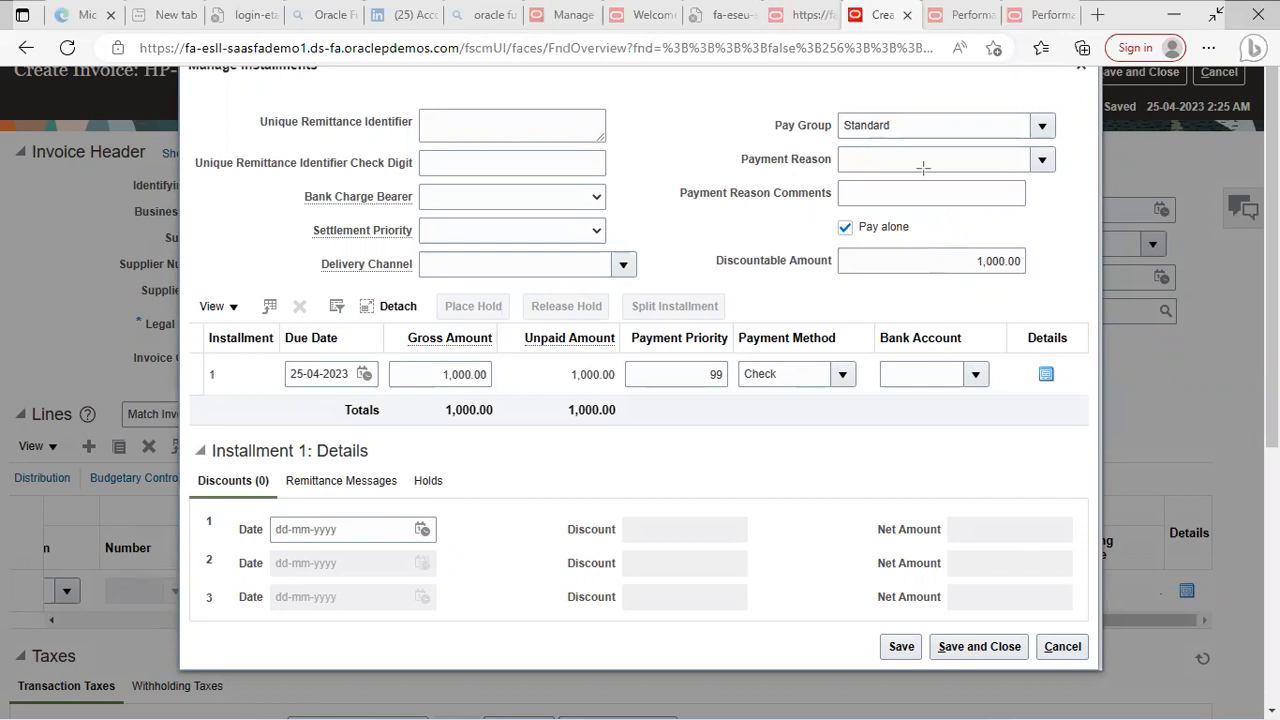
{"action": "left_click", "coordinate": [907, 234]}
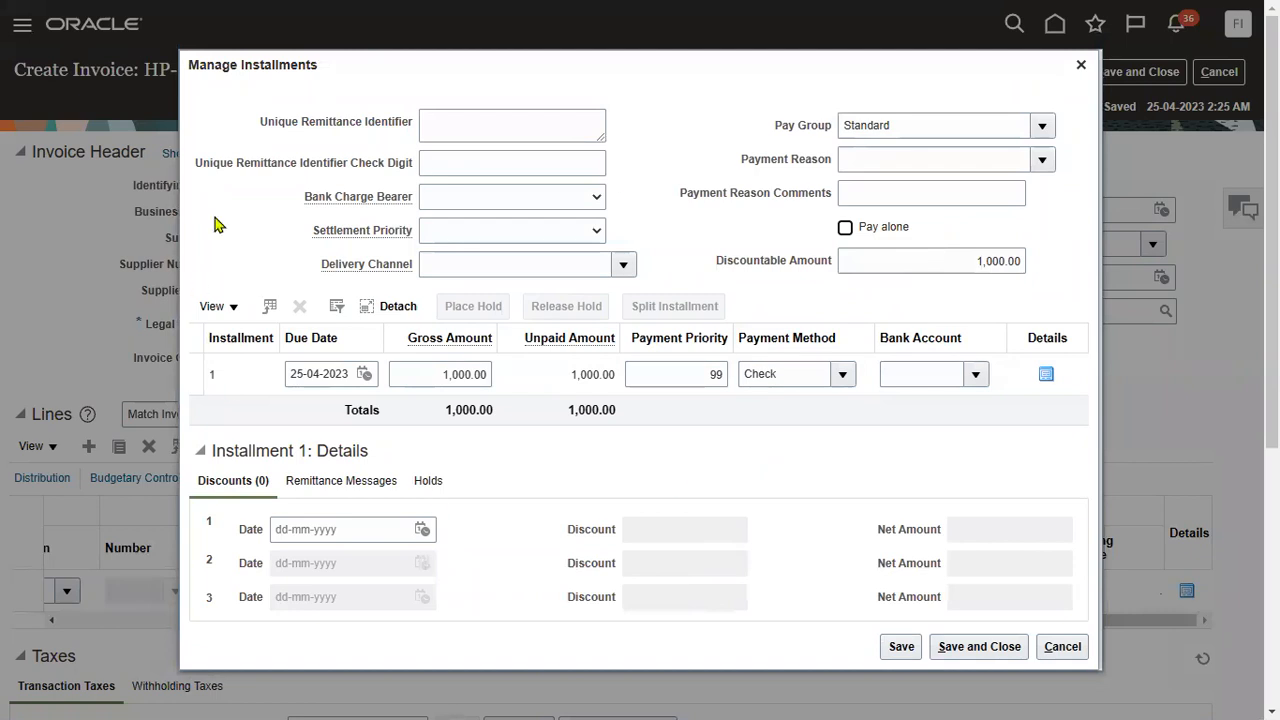
{"action": "left_click", "coordinate": [968, 648]}
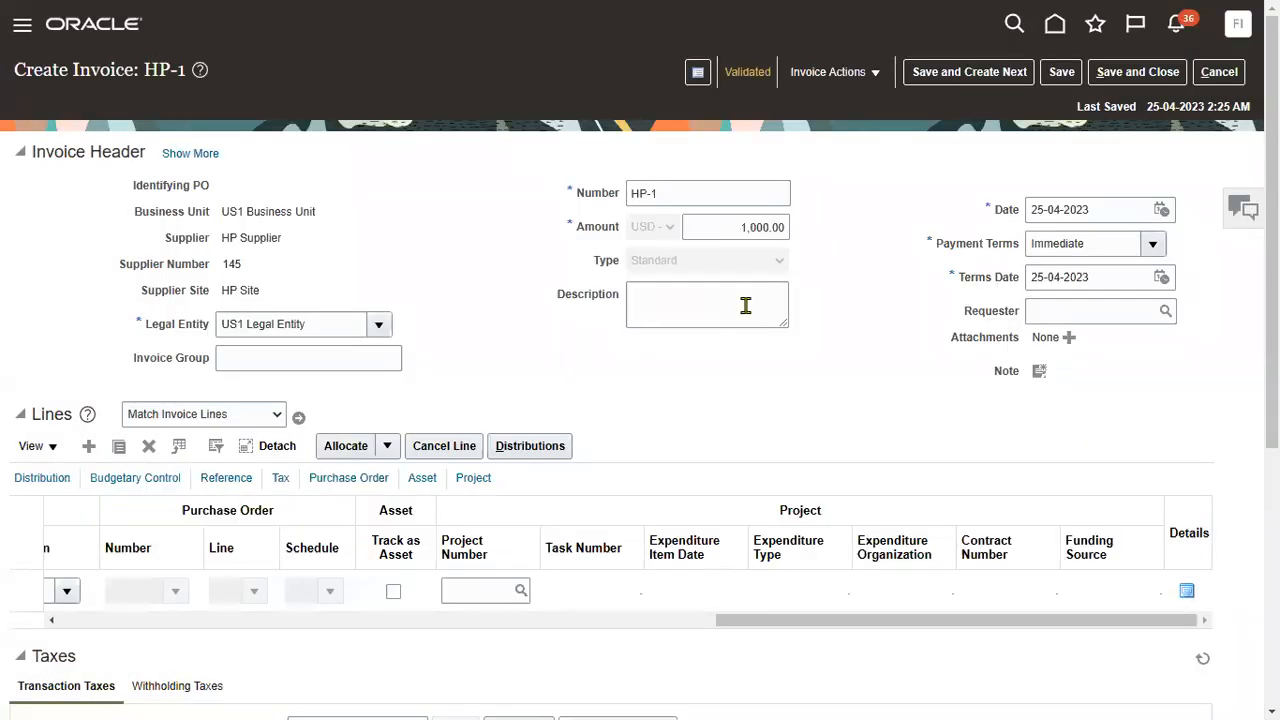
Turn Pay alone back on for the installment and save
{"action": "left_click_drag", "start_coordinate": [141, 291], "coordinate": [265, 296]}
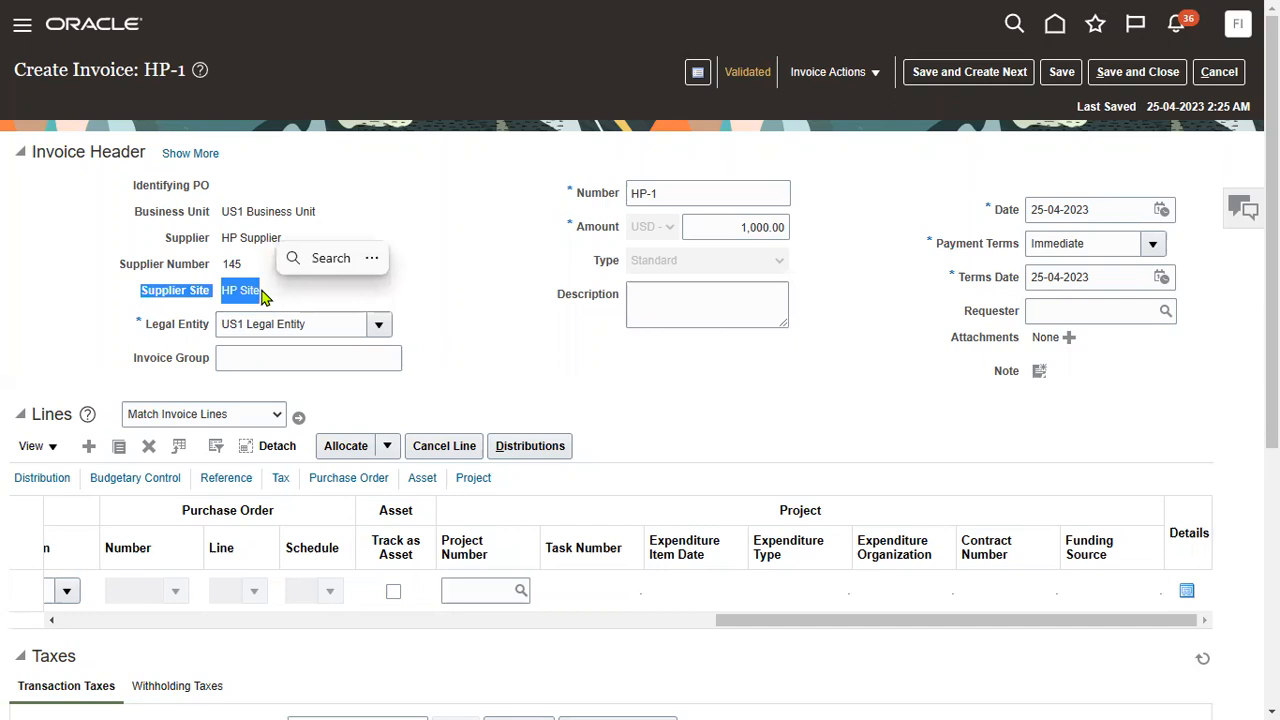
{"action": "left_click", "coordinate": [834, 71]}
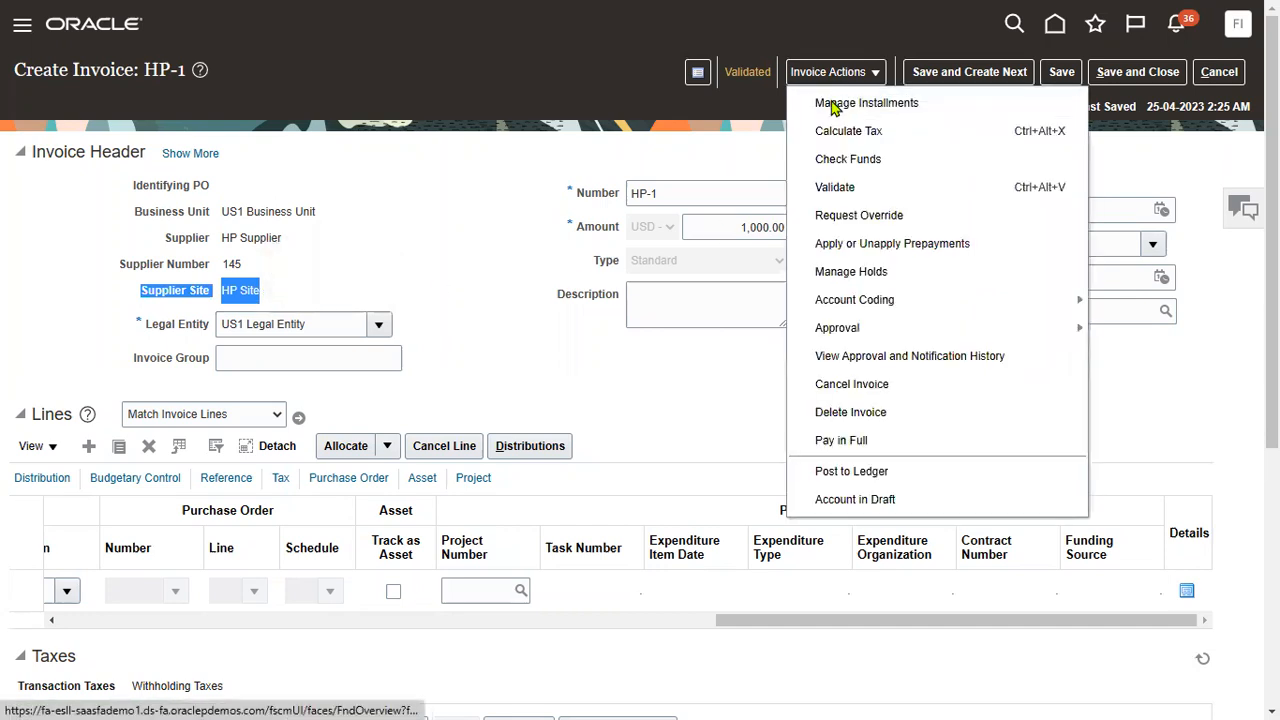
{"action": "left_click", "coordinate": [833, 105]}
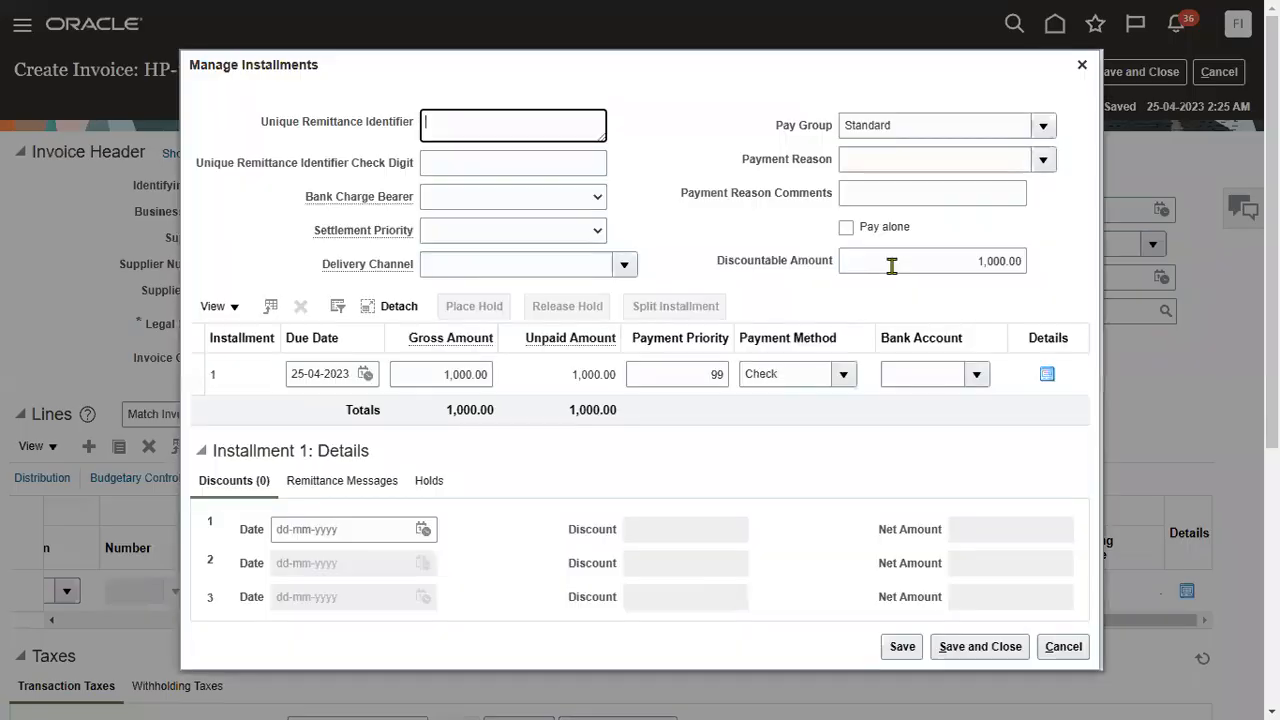
{"action": "left_click", "coordinate": [864, 229]}
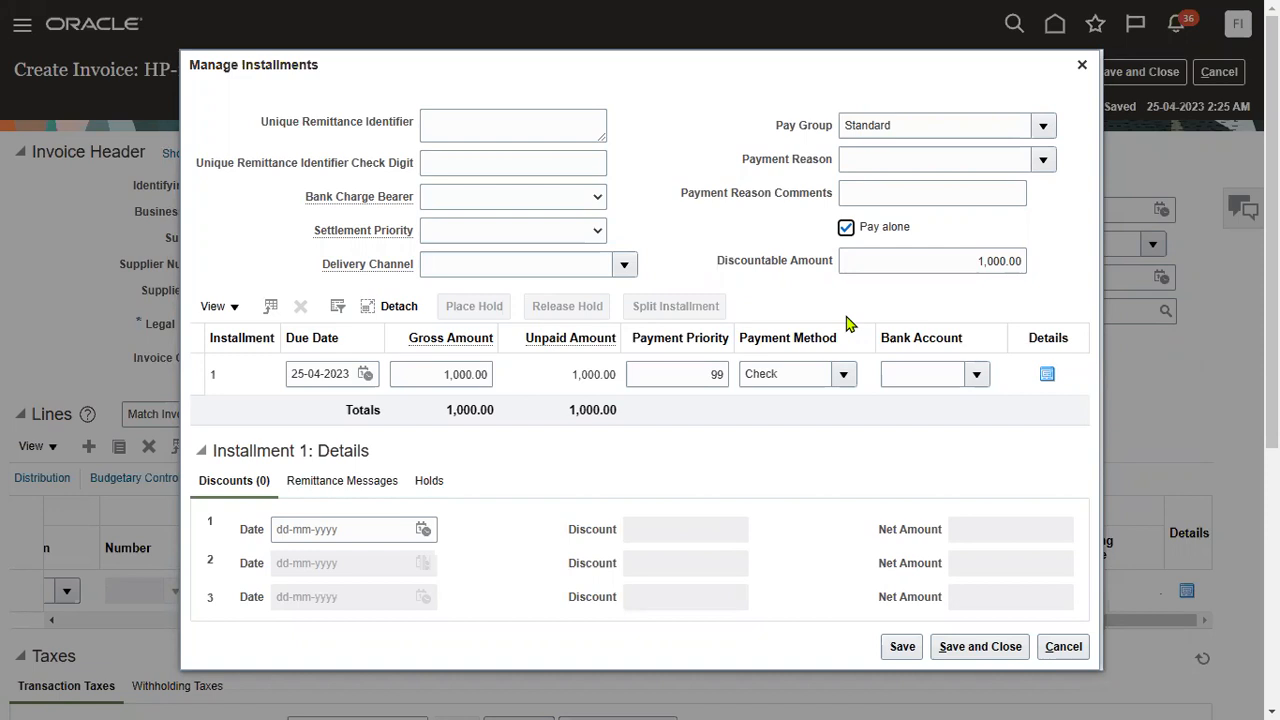
{"action": "left_click", "coordinate": [995, 645]}
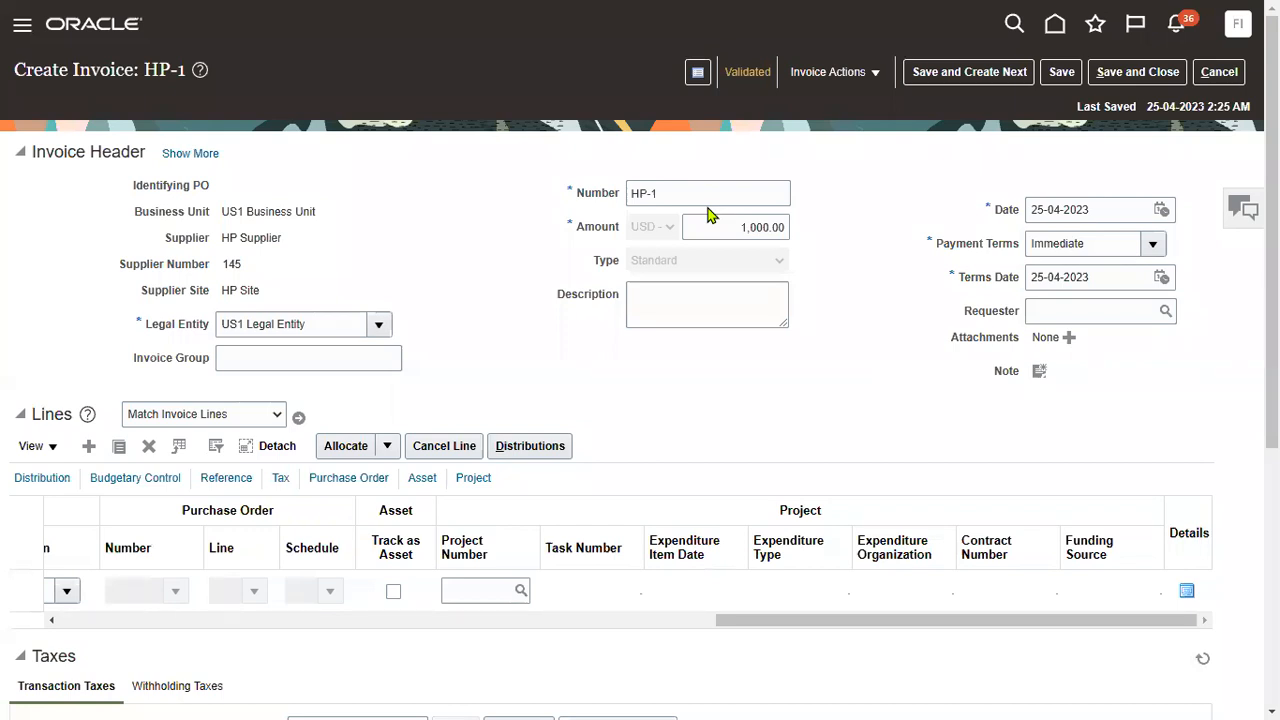
Save HP-1, start the next invoice, and set its business unit to US1 Business Unit
{"action": "left_click", "coordinate": [1068, 76]}
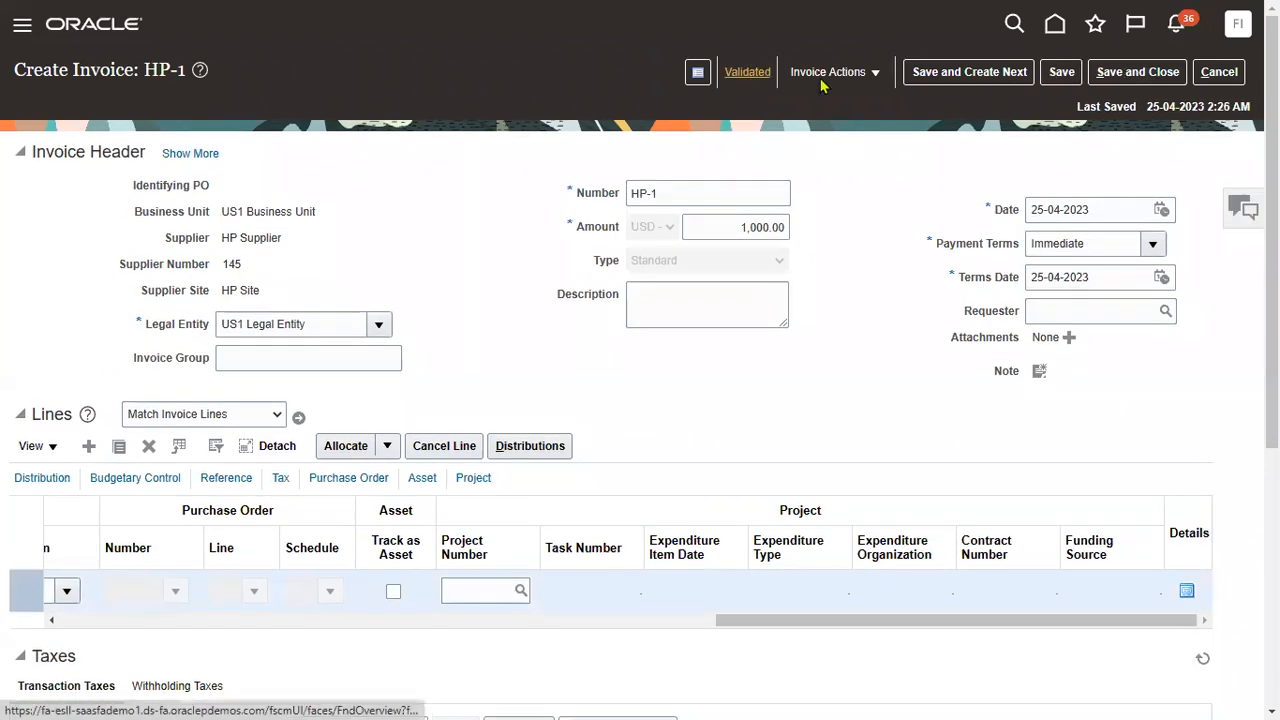
{"action": "left_click", "coordinate": [968, 72]}
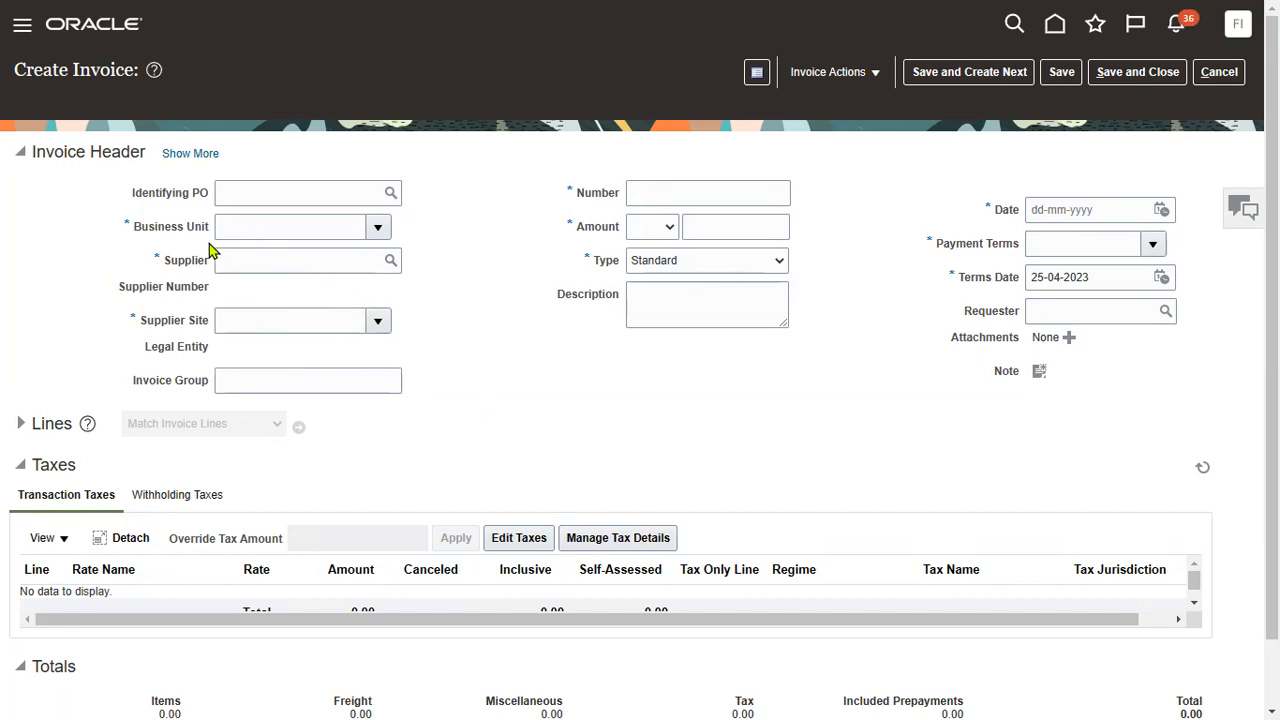
{"action": "left_click", "coordinate": [245, 223]}
{"action": "left_click", "coordinate": [376, 228]}
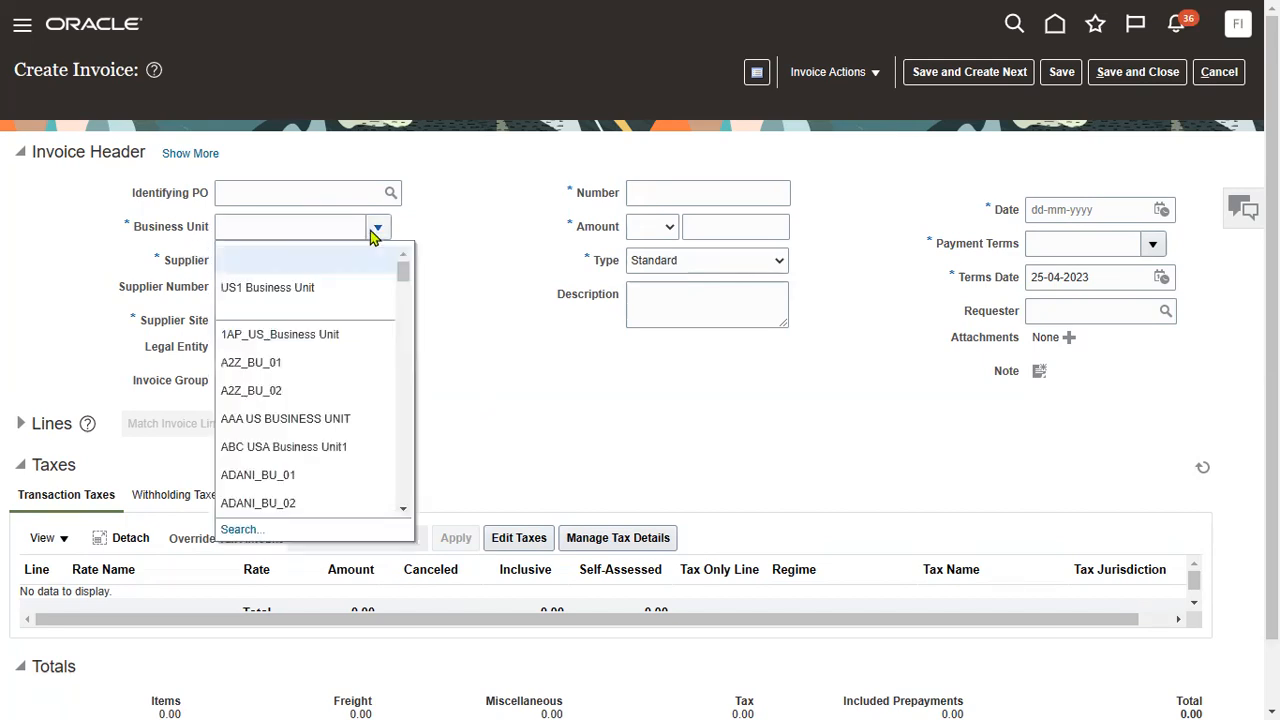
{"action": "left_click", "coordinate": [340, 290]}
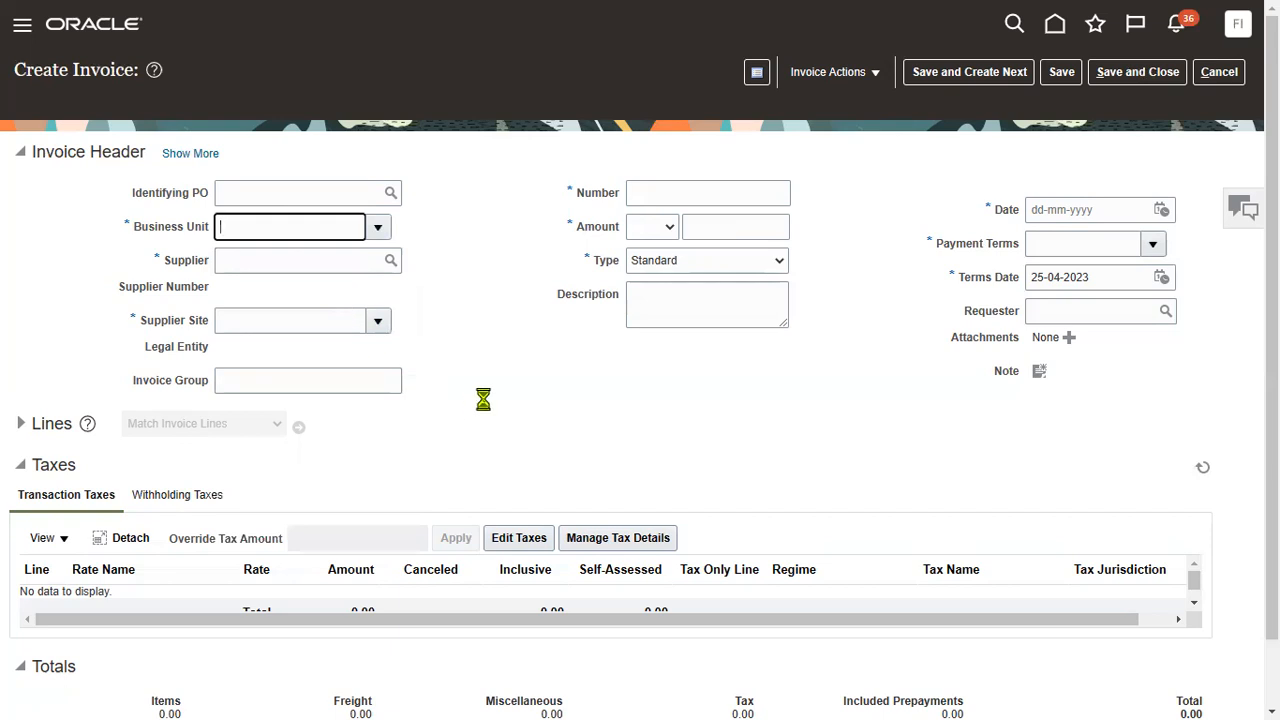
Enter supplier HP Supplier, invoice number HP-2 and amount 2,000.00 USD
{"action": "left_click", "coordinate": [311, 259]}
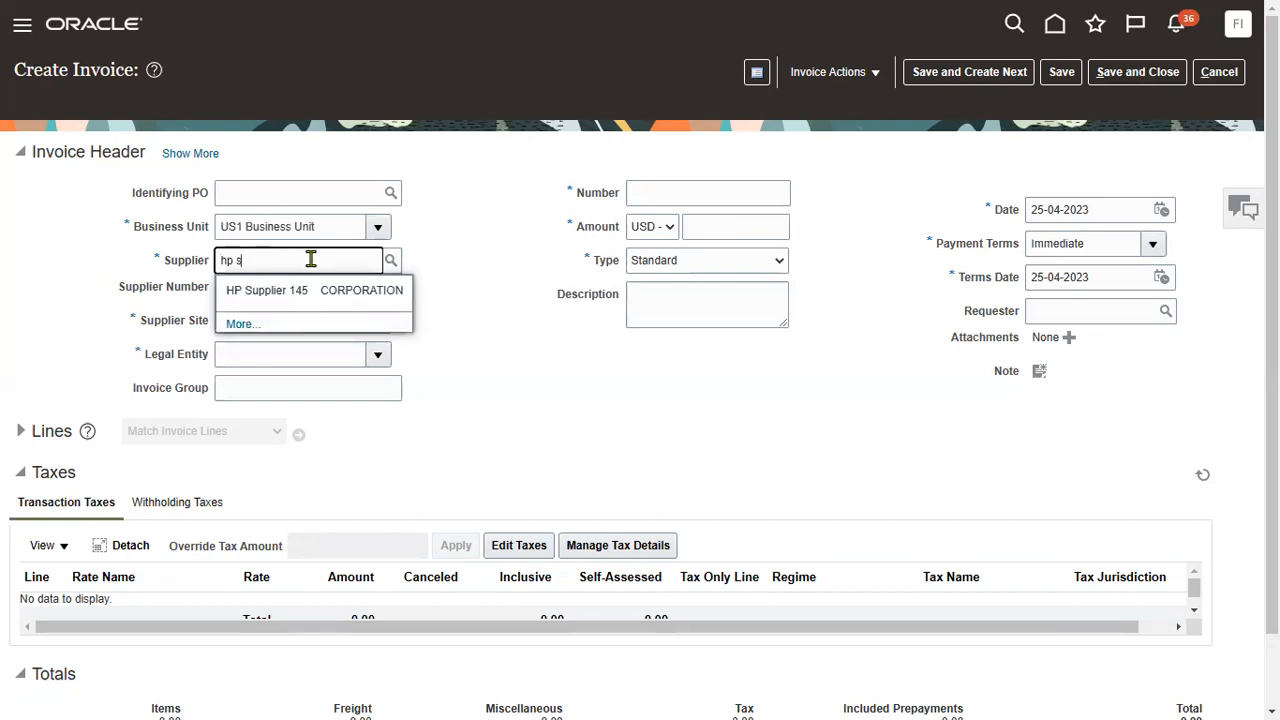
{"action": "left_click", "coordinate": [240, 290]}
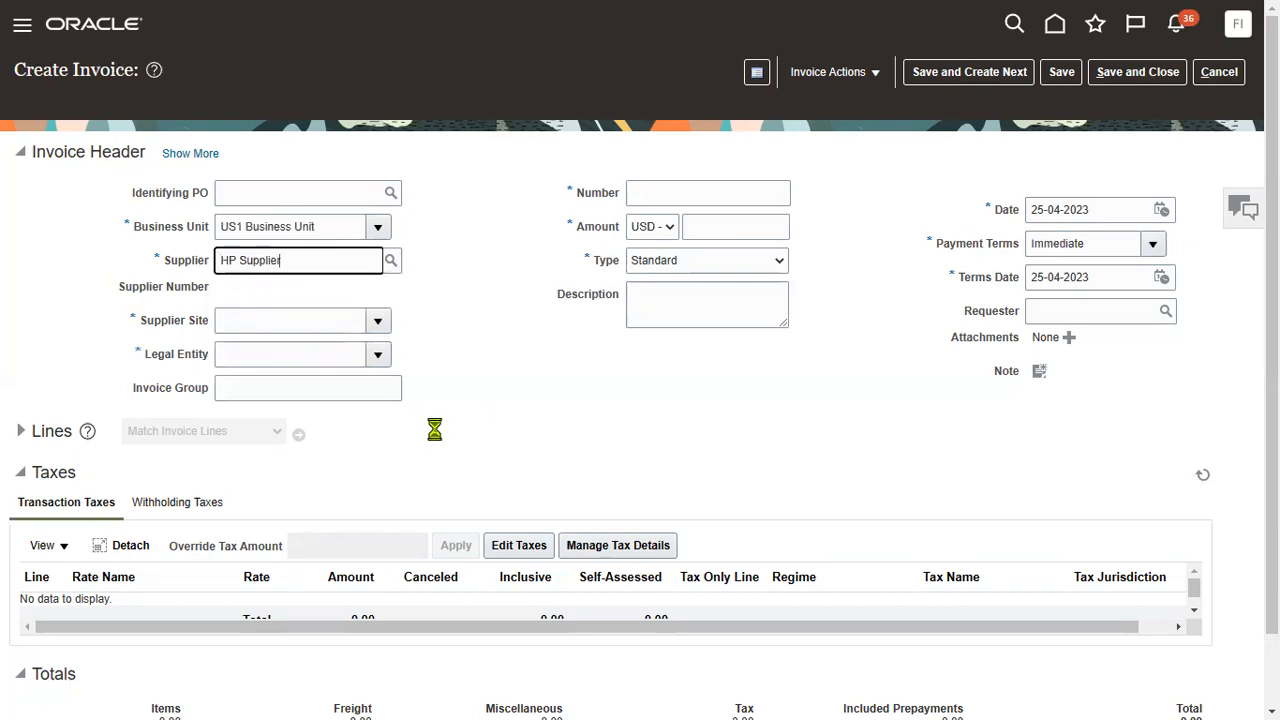
{"action": "left_click", "coordinate": [672, 194]}
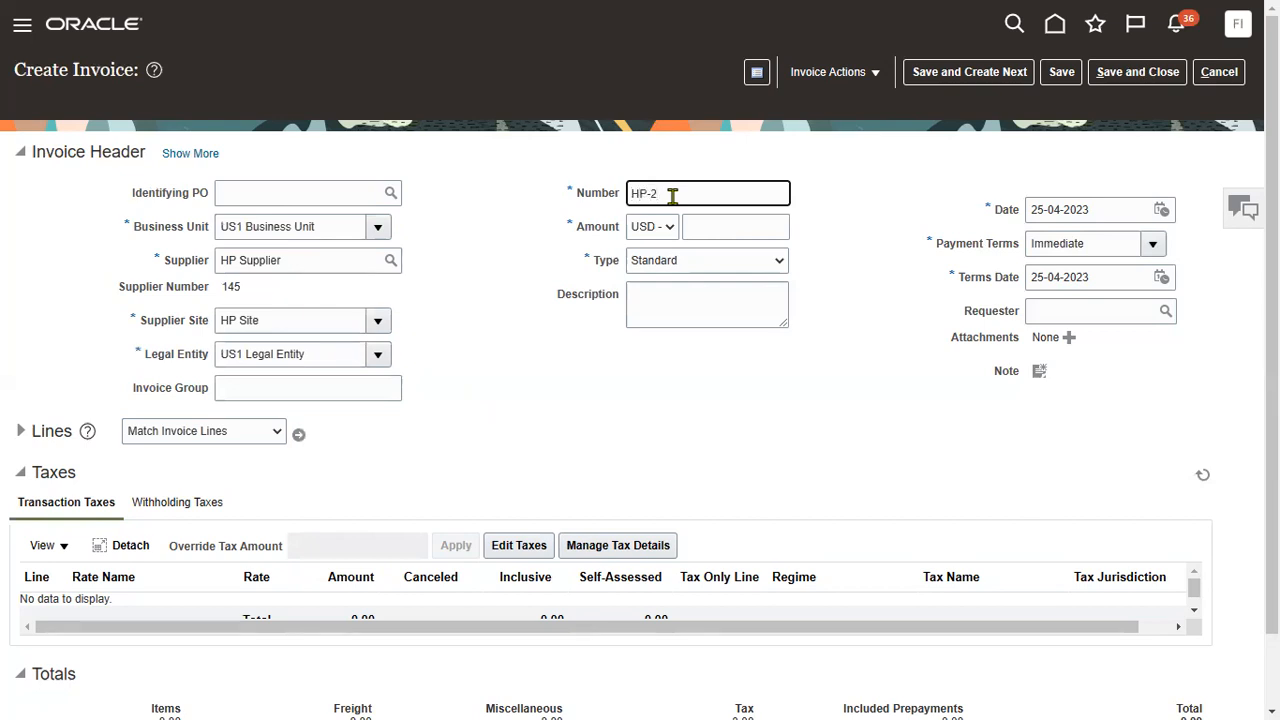
{"action": "left_click", "coordinate": [721, 235]}
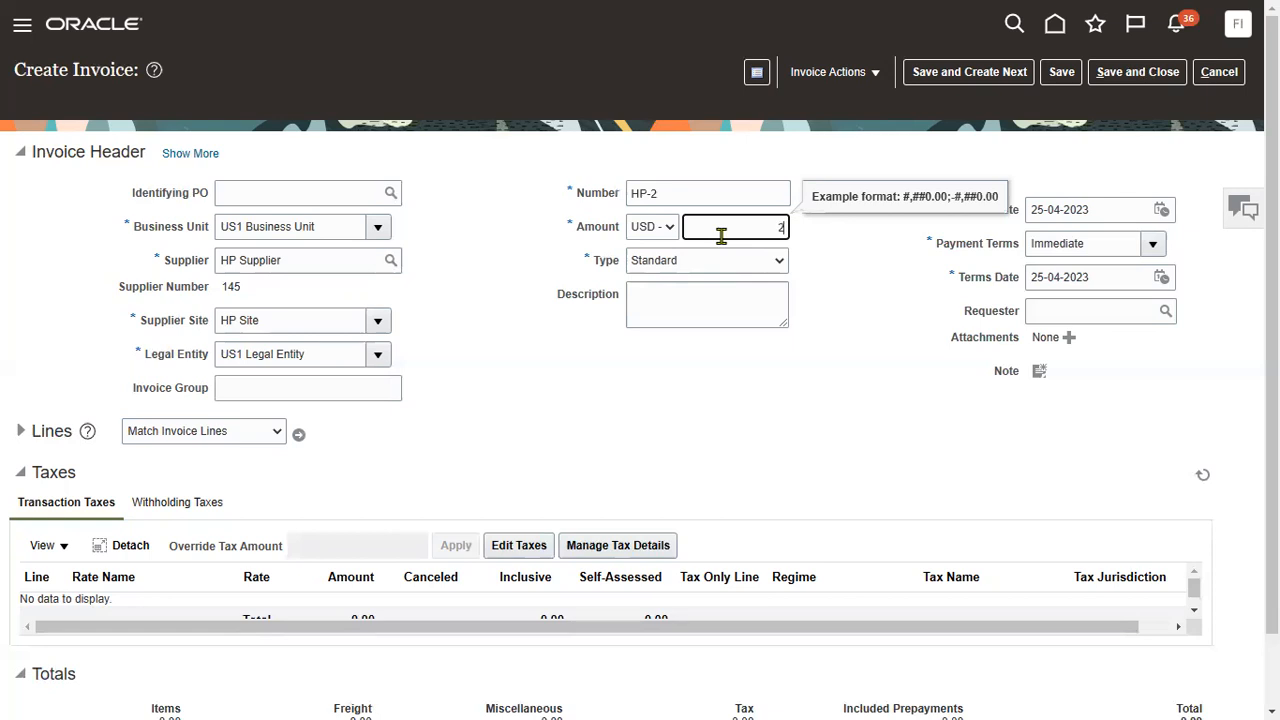
{"action": "type", "text": "2000"}
{"action": "left_click", "coordinate": [21, 430]}
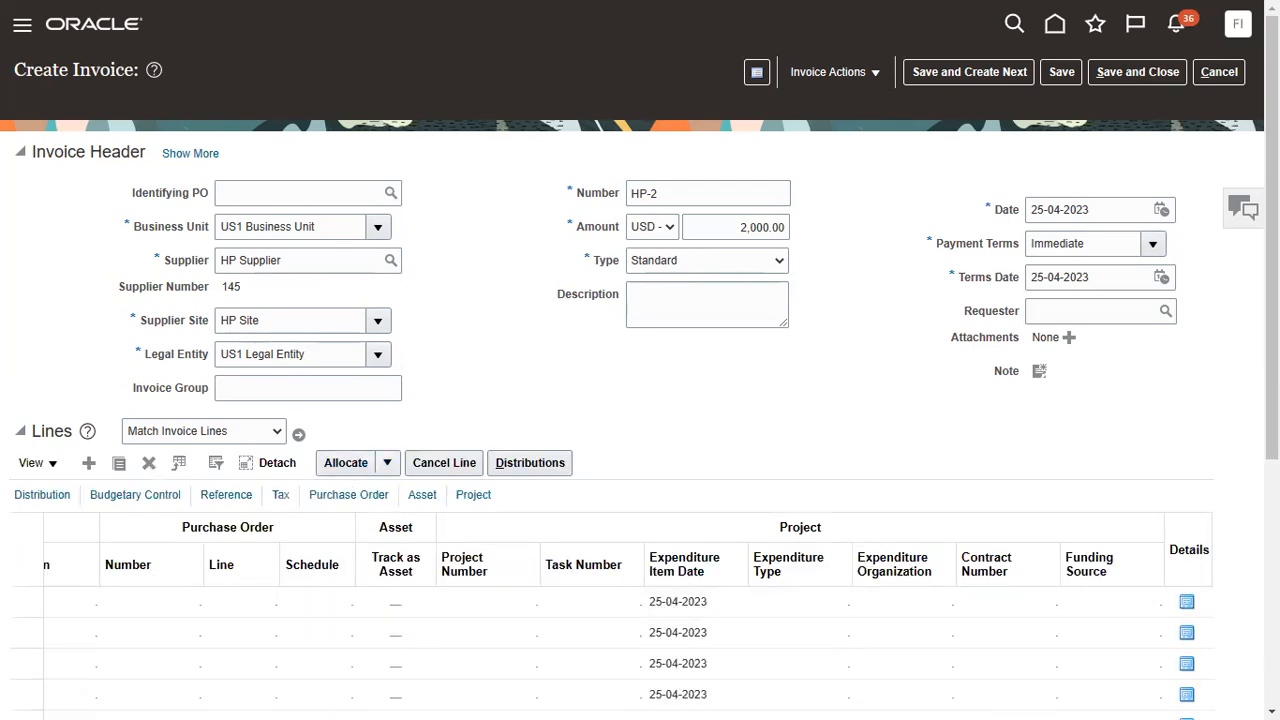
Enter 2,000.00 as the amount of HP-2's first item line
{"action": "left_click_drag", "start_coordinate": [1272, 330], "coordinate": [1272, 427]}
{"action": "left_click", "coordinate": [583, 598]}
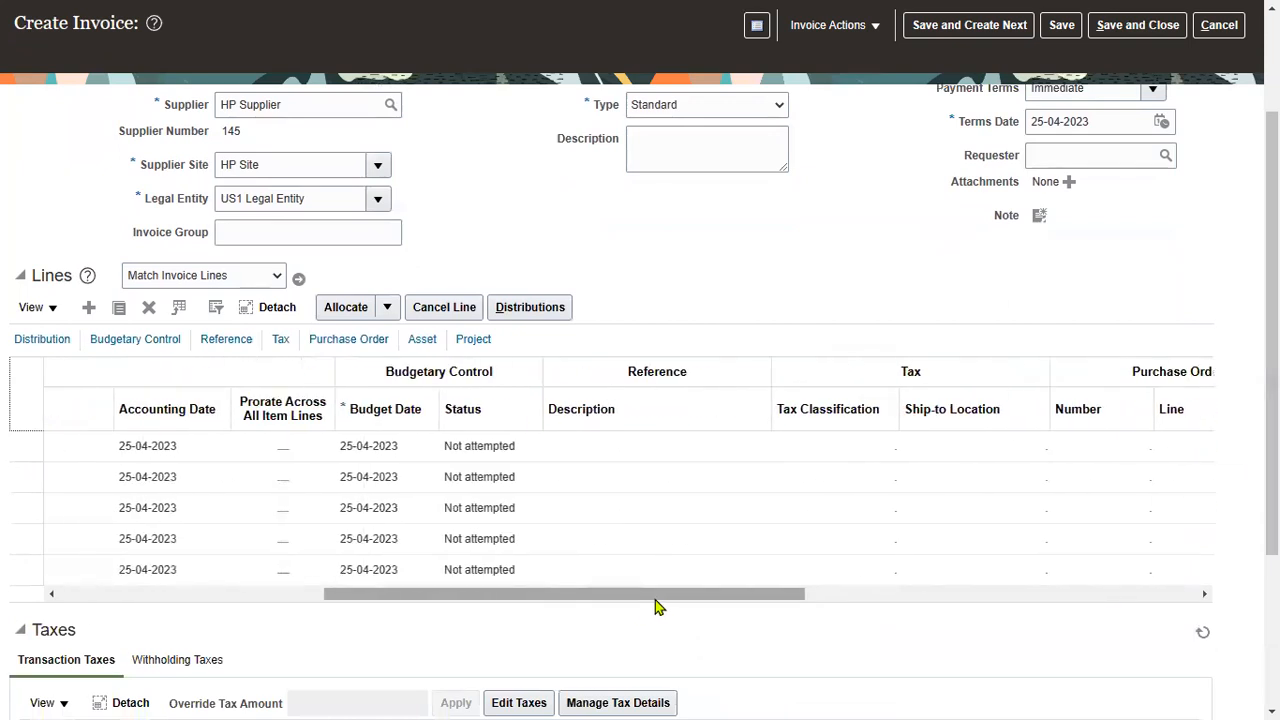
{"action": "left_click", "coordinate": [241, 598]}
{"action": "left_click", "coordinate": [286, 446]}
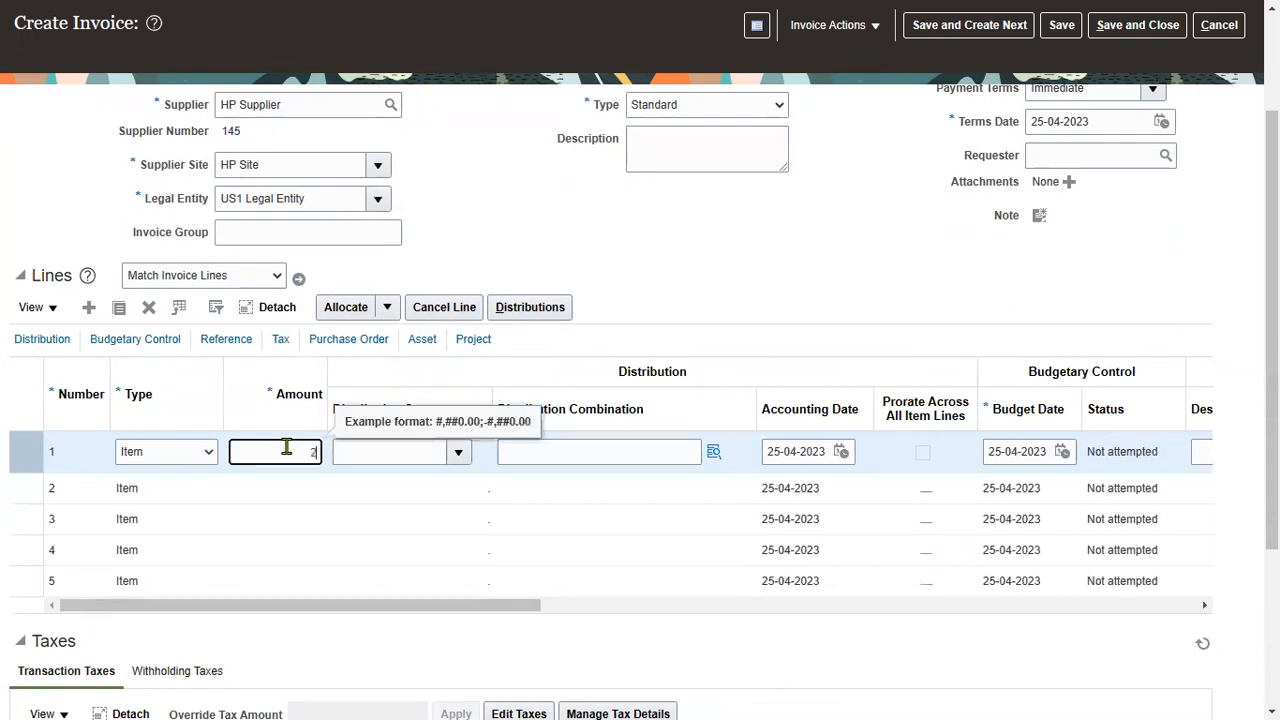
{"action": "key", "text": "Tab"}
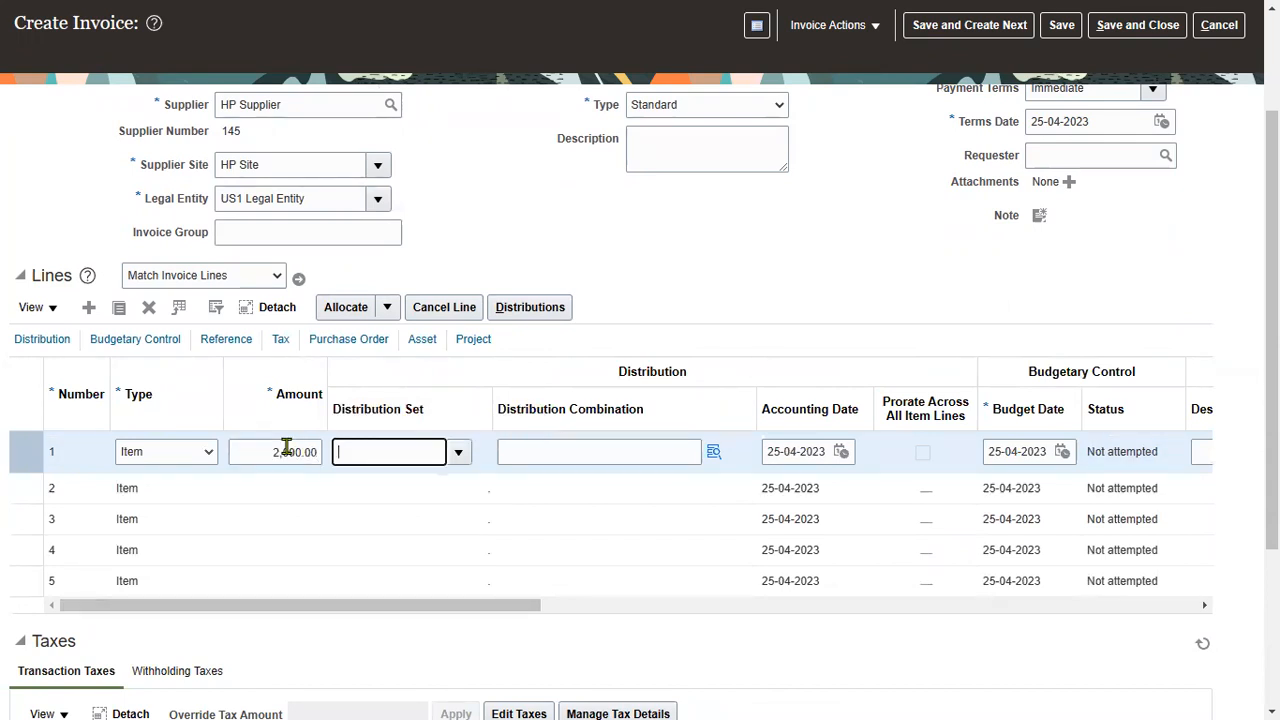
{"action": "key", "text": "Tab"}
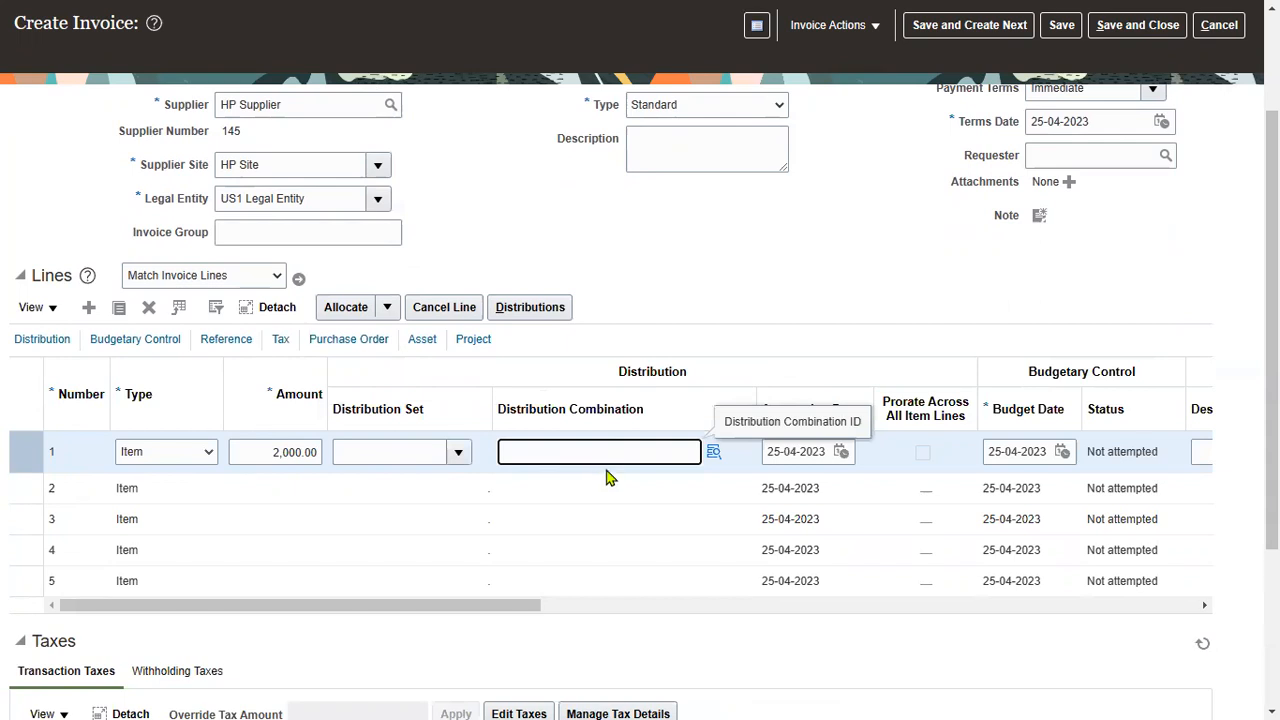
Charge the line to account combination 101.10.63612.000.000.000 and save the invoice
{"action": "left_click", "coordinate": [714, 455]}
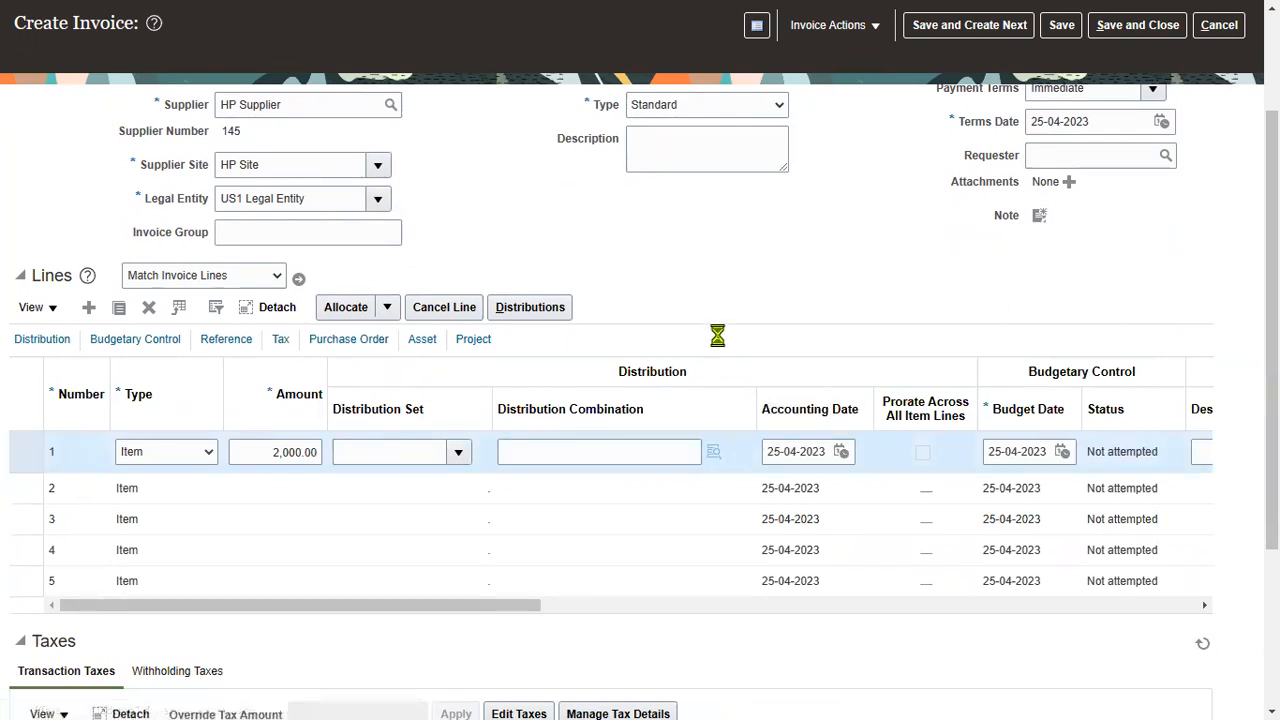
{"action": "left_click", "coordinate": [655, 524]}
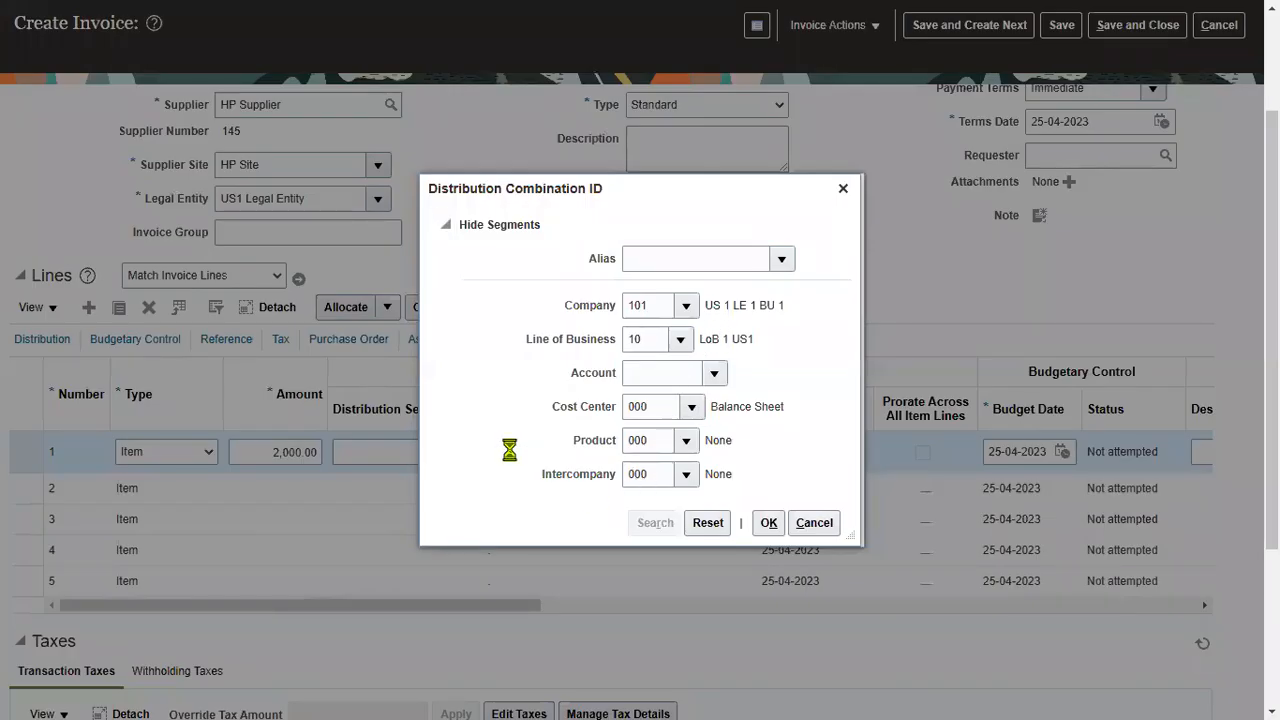
{"action": "left_click", "coordinate": [517, 542]}
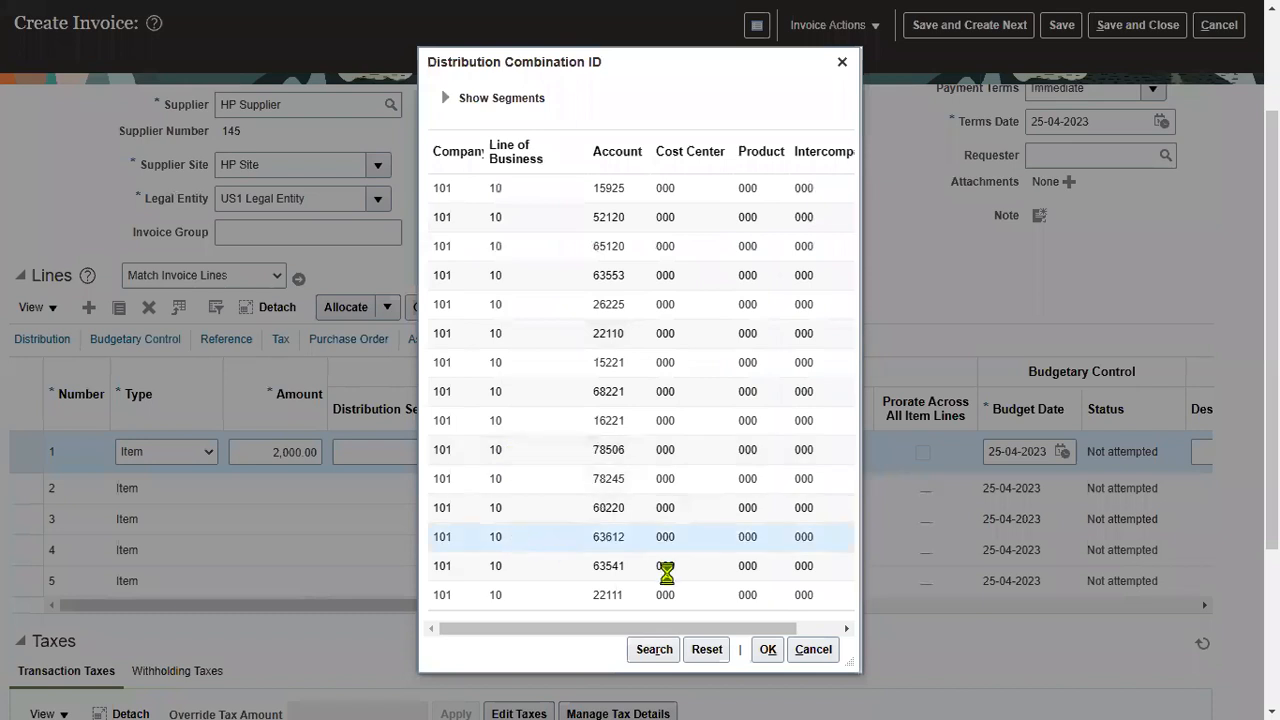
{"action": "left_click", "coordinate": [773, 655]}
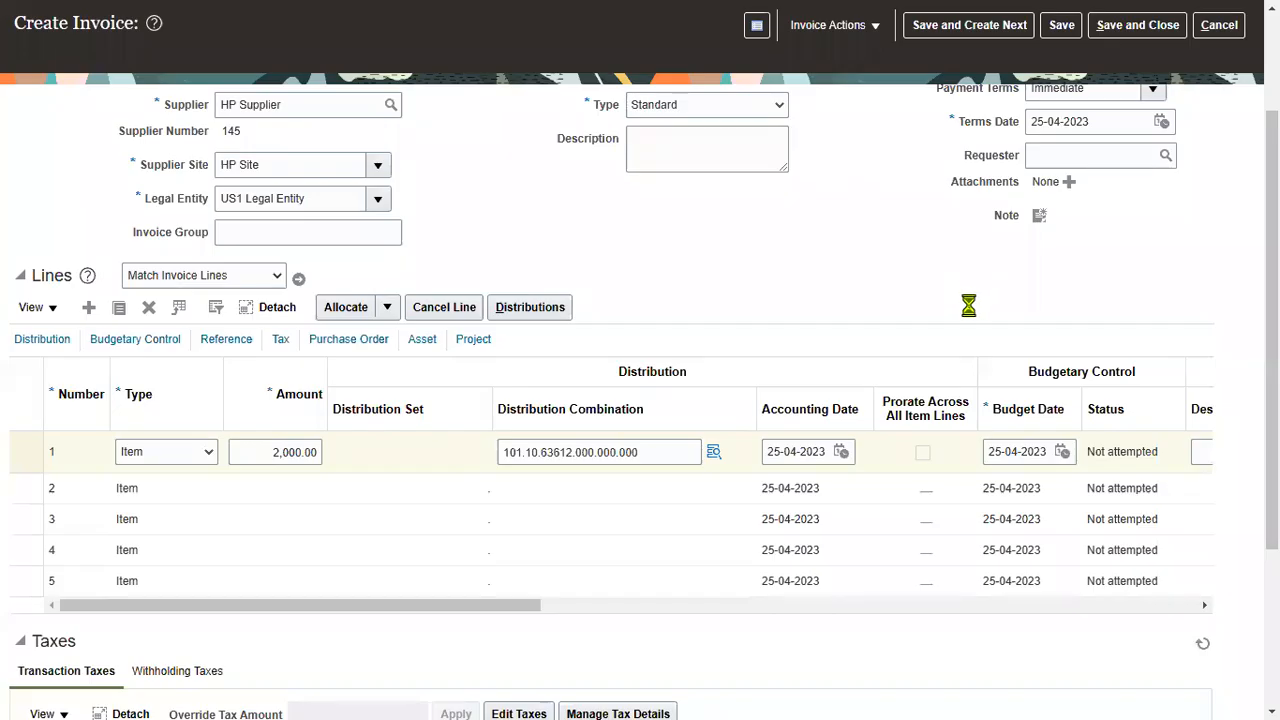
{"action": "scroll", "coordinate": [970, 304], "scroll_direction": "up", "scroll_amount": 2}
{"action": "left_click", "coordinate": [1067, 76]}
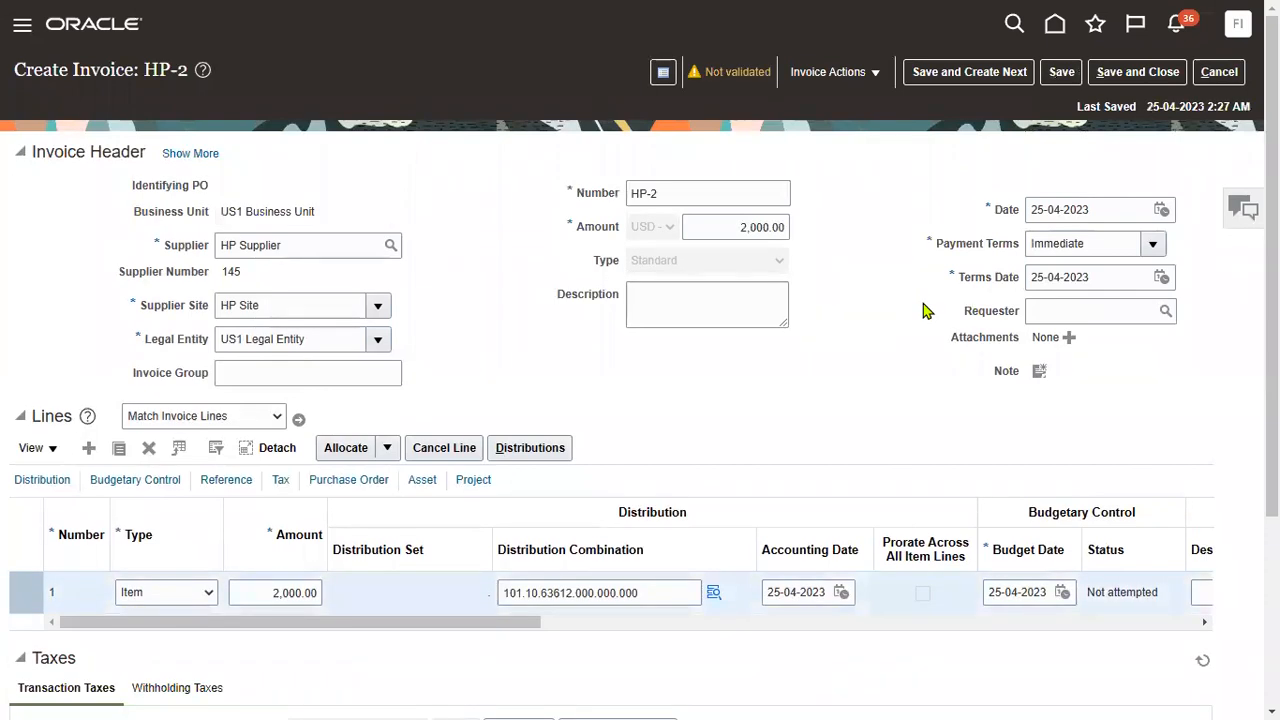
Validate HP-2, which adds four tax lines of 290.00 for a 2,290.00 total
{"action": "left_click", "coordinate": [870, 84]}
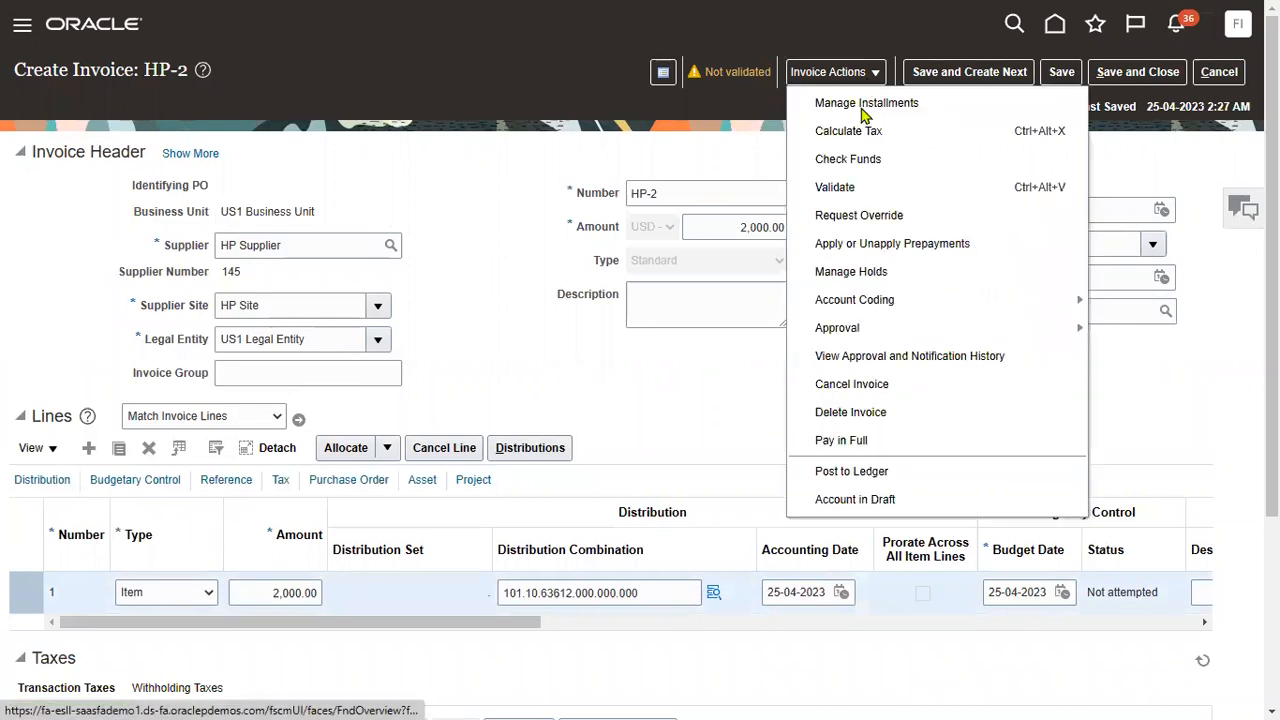
{"action": "left_click", "coordinate": [850, 188]}
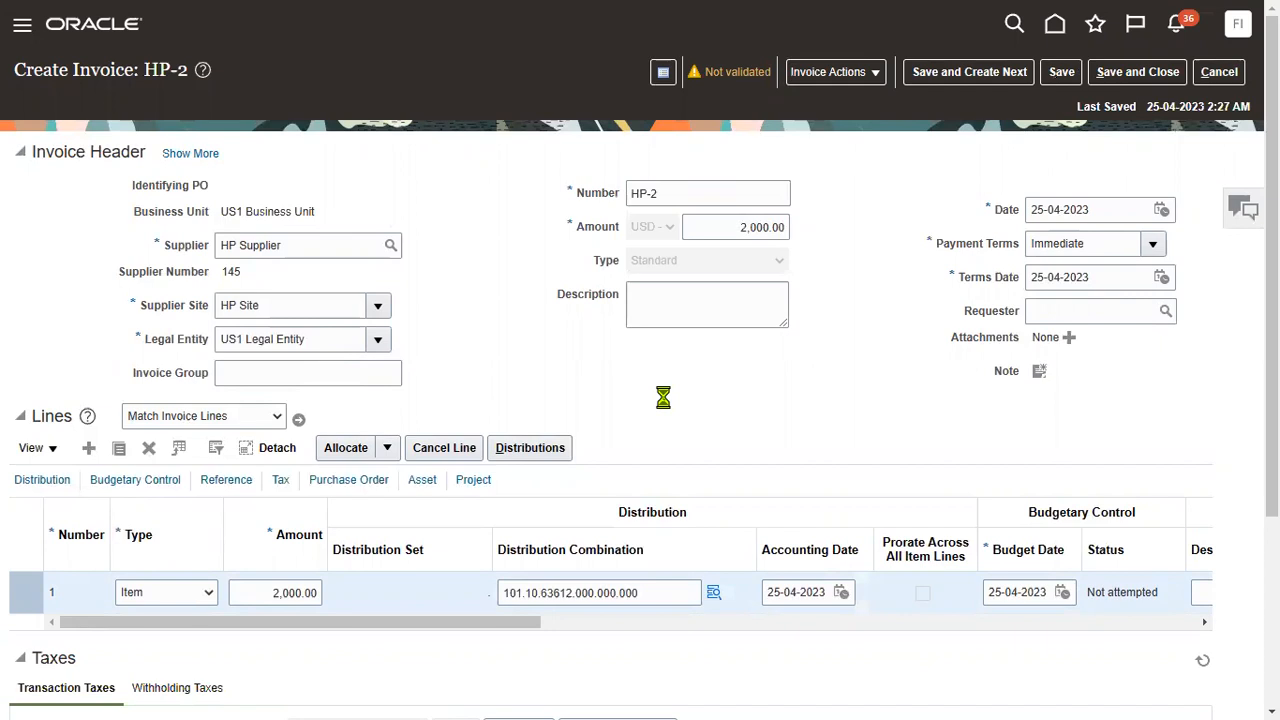
{"action": "scroll", "coordinate": [249, 651], "scroll_direction": "down", "scroll_amount": 4}
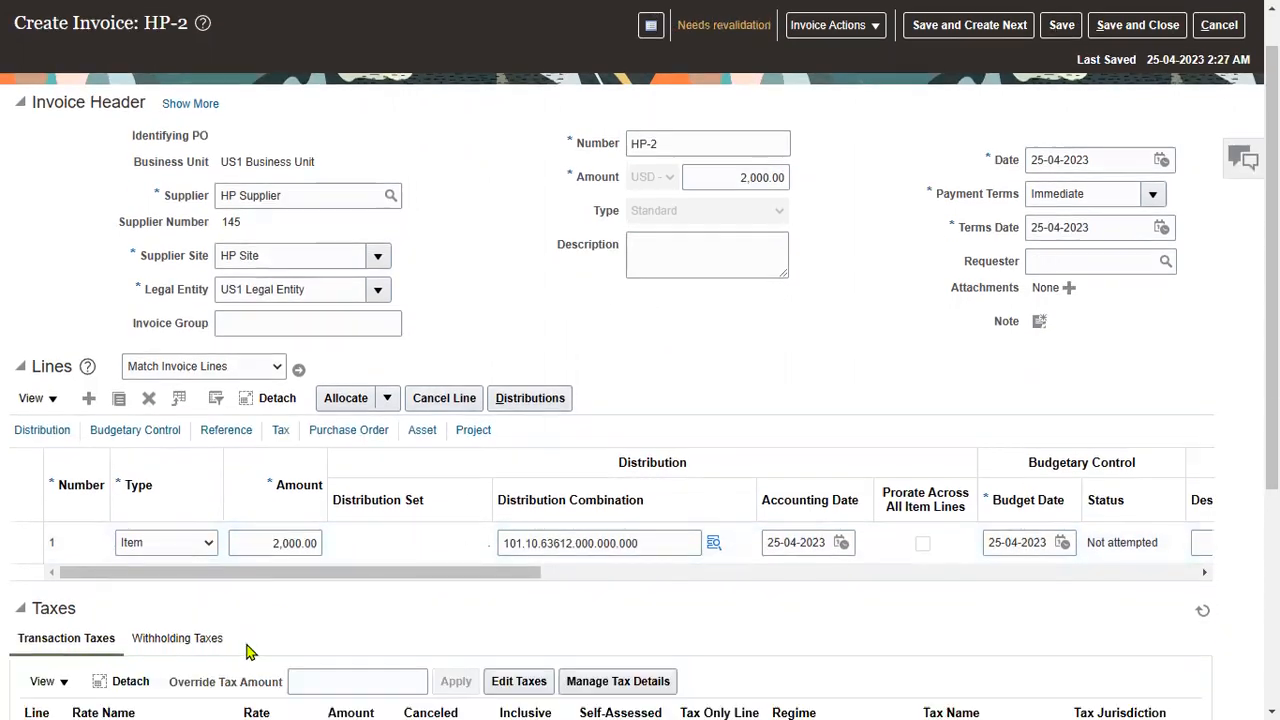
{"action": "left_click", "coordinate": [512, 334]}
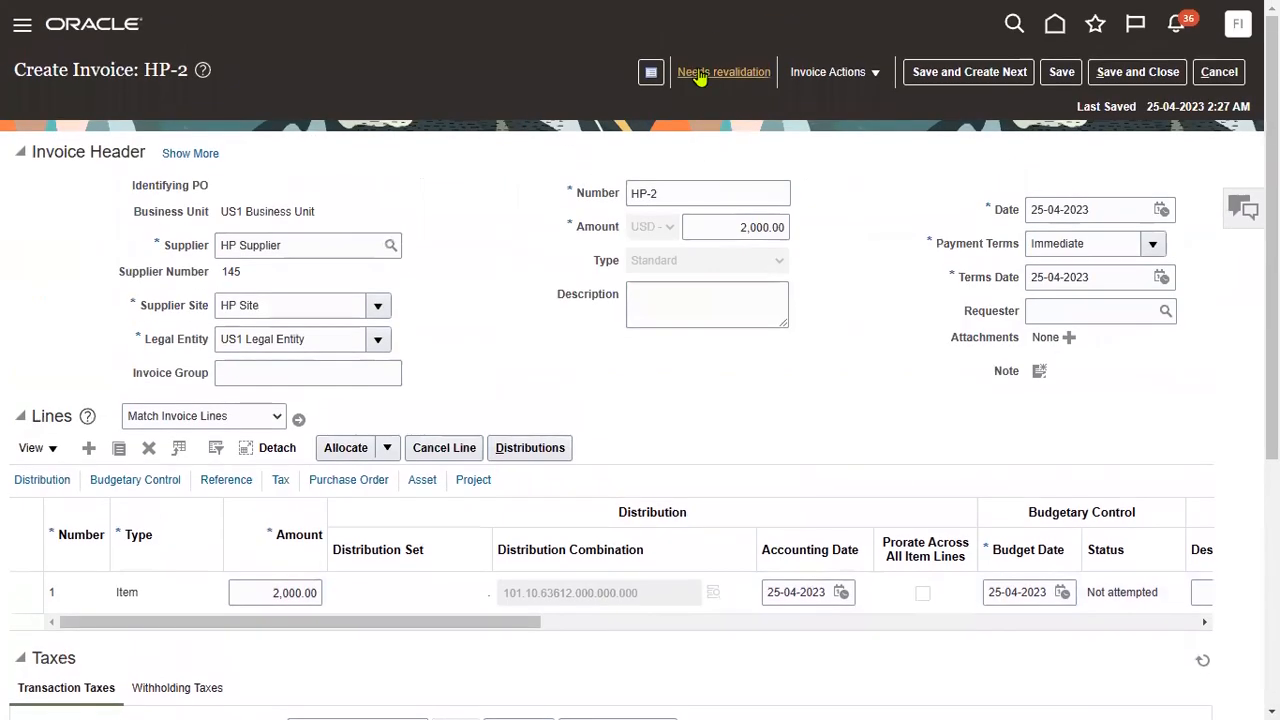
{"action": "left_click", "coordinate": [700, 76]}
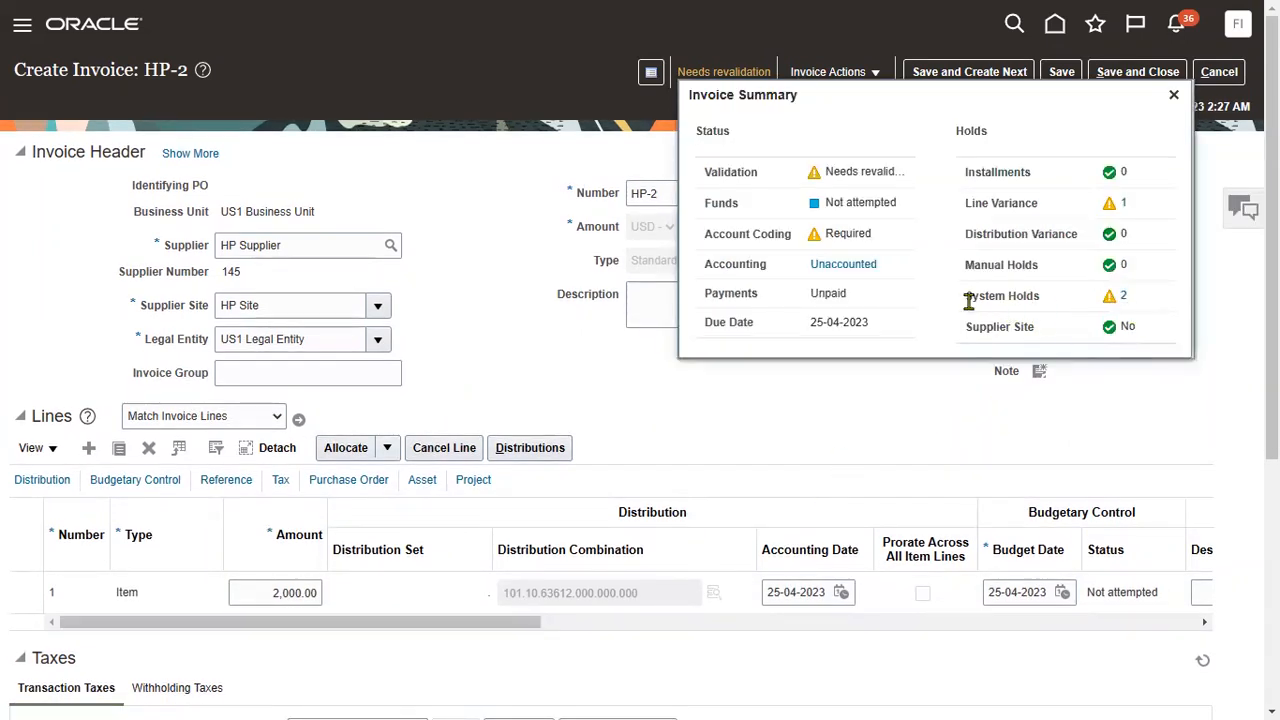
{"action": "left_click_drag", "start_coordinate": [966, 296], "coordinate": [1040, 303]}
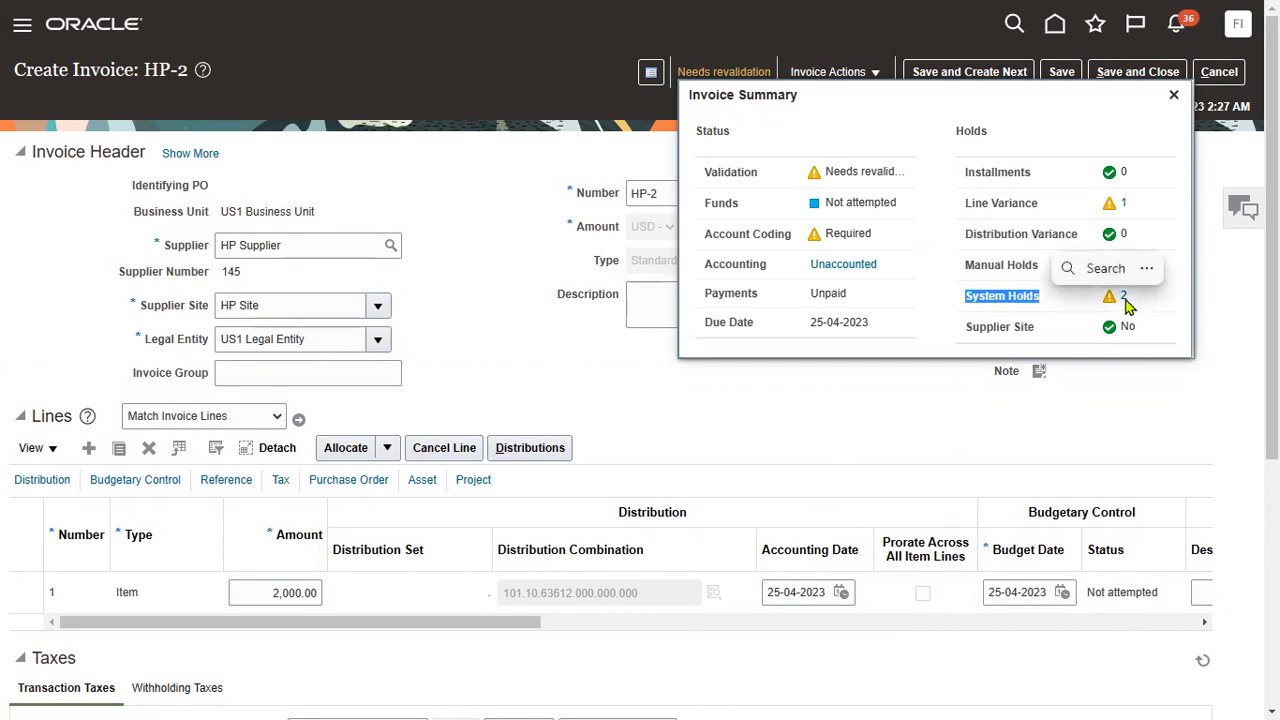
{"action": "left_click", "coordinate": [991, 203]}
{"action": "left_click_drag", "start_coordinate": [966, 203], "coordinate": [1042, 214]}
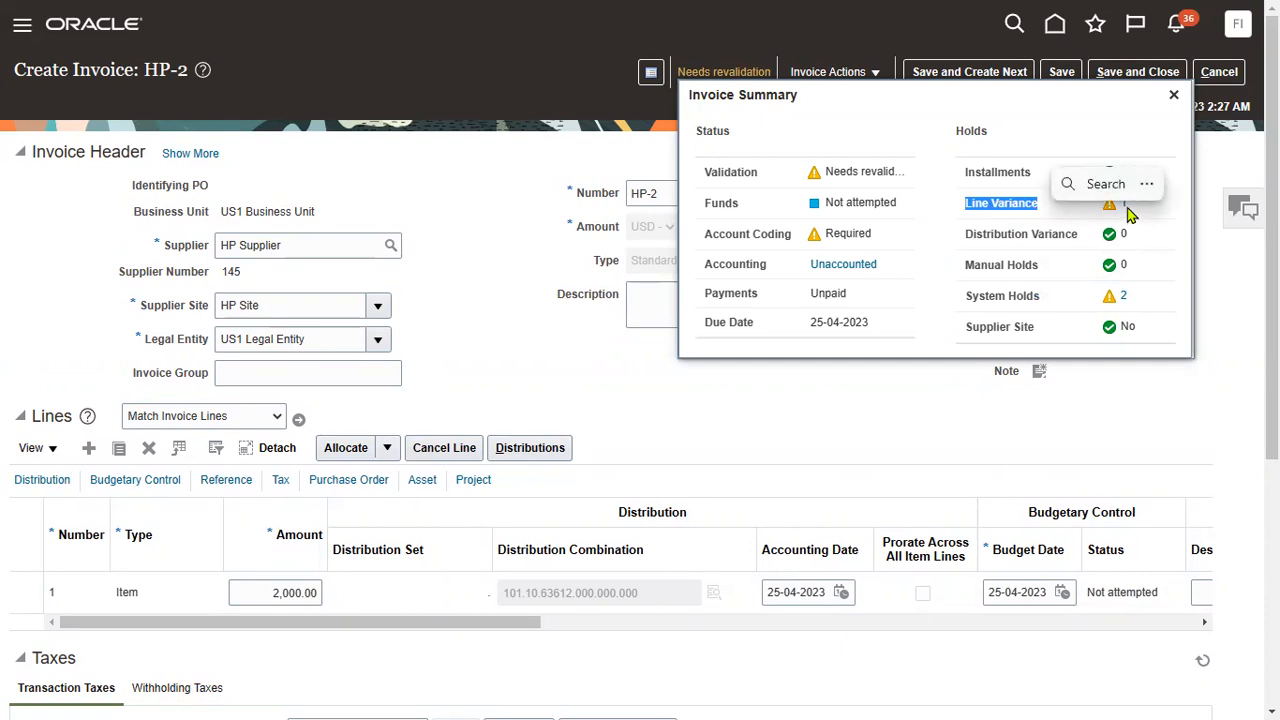
{"action": "left_click", "coordinate": [1123, 296]}
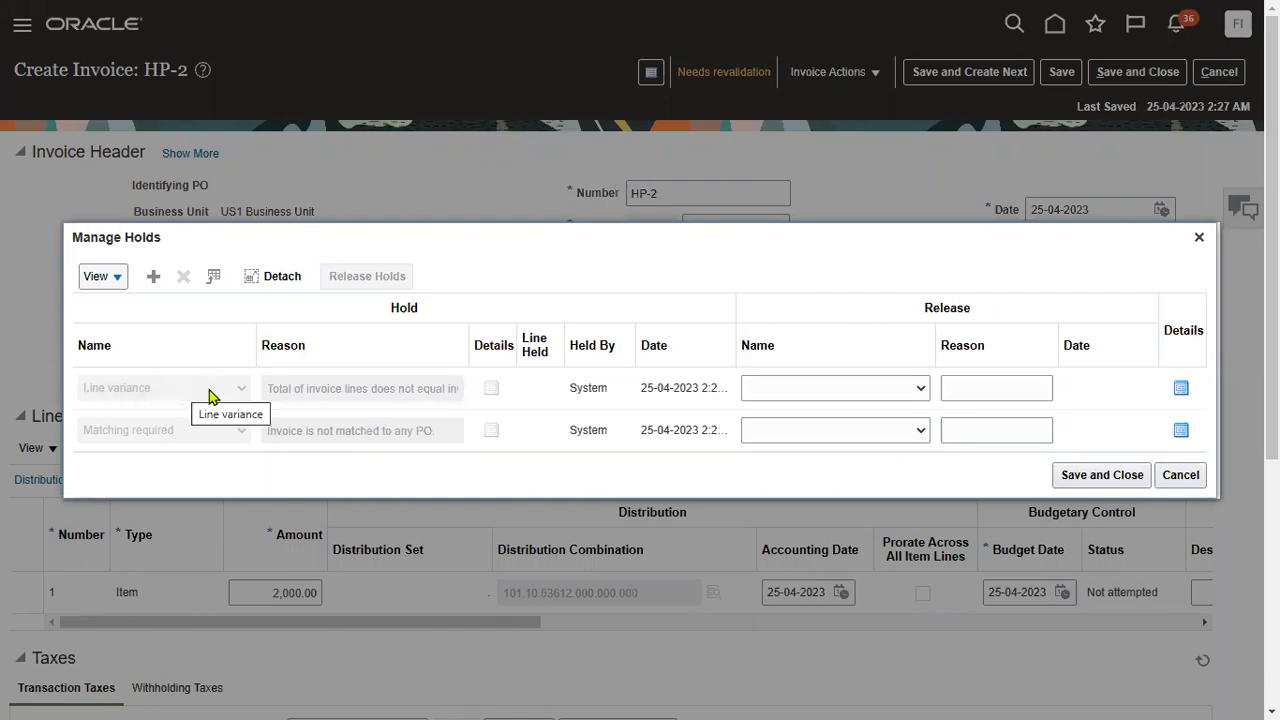
{"action": "left_click", "coordinate": [1167, 472]}
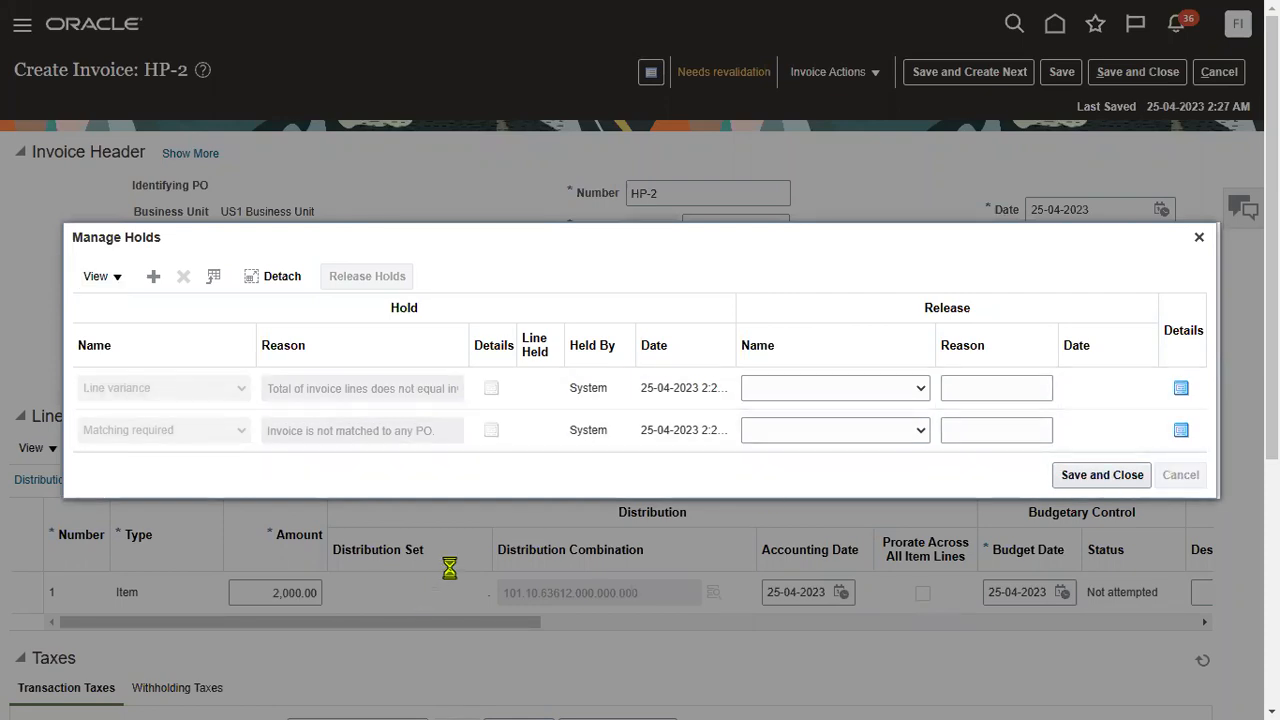
Enter 0 in all four HP-2 tax Amount fields and save, leaving a 2,000.00 total
{"action": "scroll", "coordinate": [340, 566], "scroll_direction": "down", "scroll_amount": 3}
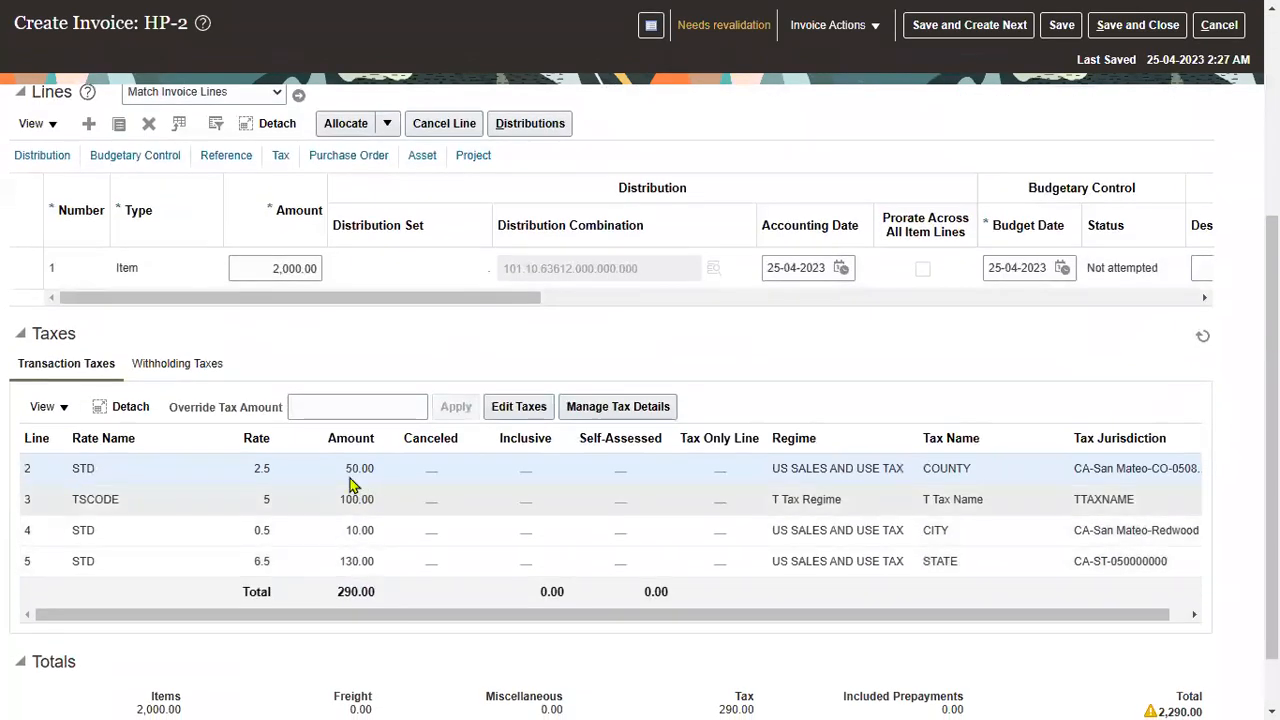
{"action": "left_click", "coordinate": [492, 408]}
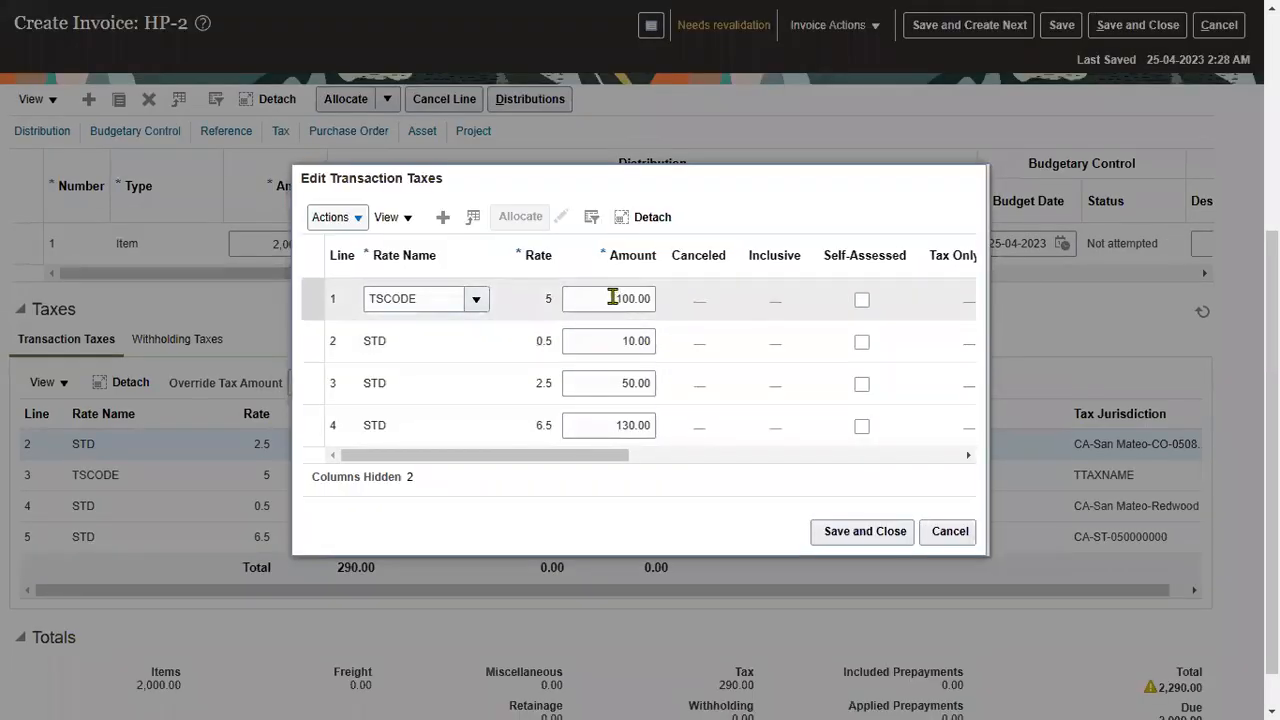
{"action": "left_click", "coordinate": [608, 298]}
{"action": "type", "text": "0"}
{"action": "left_click", "coordinate": [609, 342]}
{"action": "type", "text": "0"}
{"action": "left_click", "coordinate": [622, 383]}
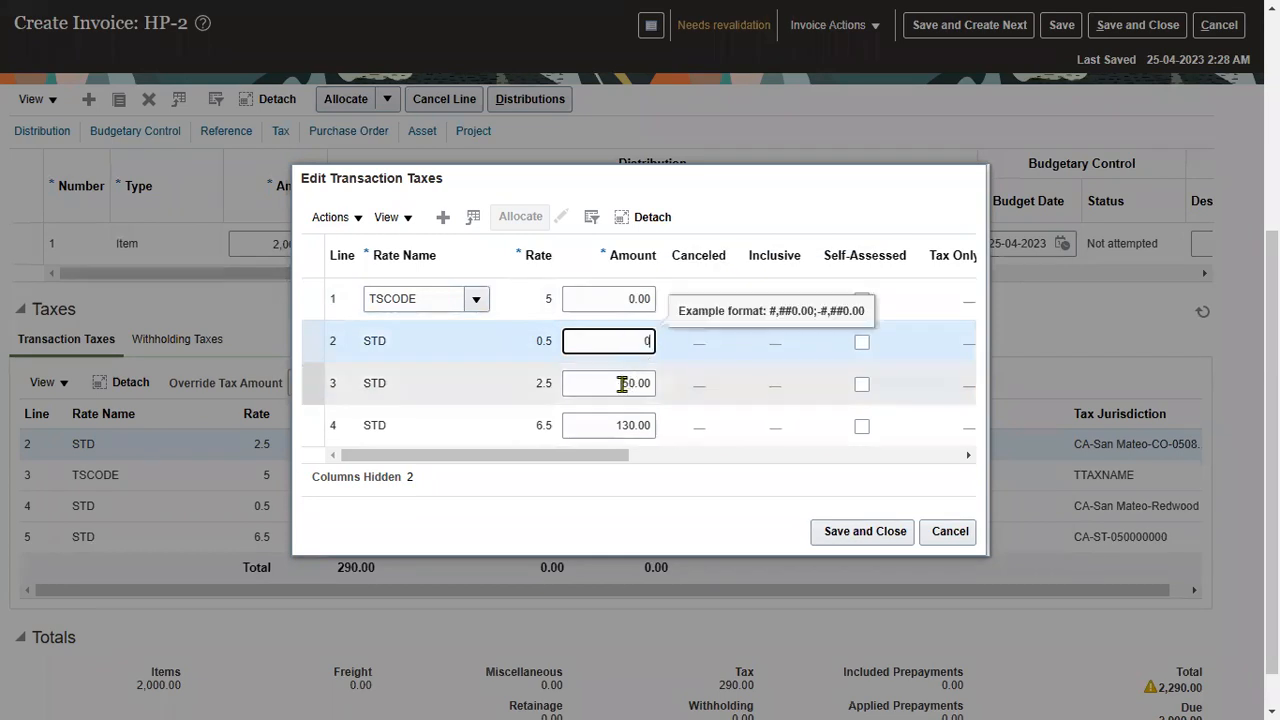
{"action": "type", "text": "0"}
{"action": "left_click_drag", "start_coordinate": [620, 424], "coordinate": [723, 426]}
{"action": "type", "text": "0"}
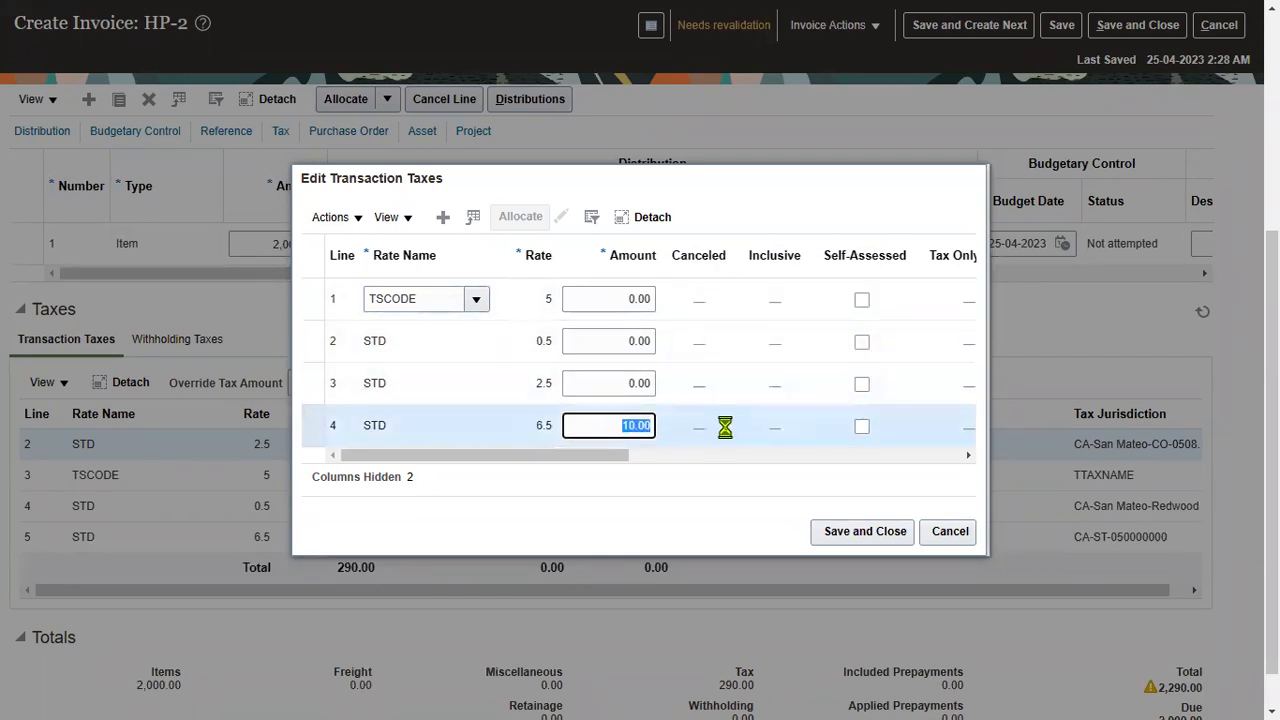
{"action": "type", "text": "0"}
{"action": "left_click", "coordinate": [575, 380]}
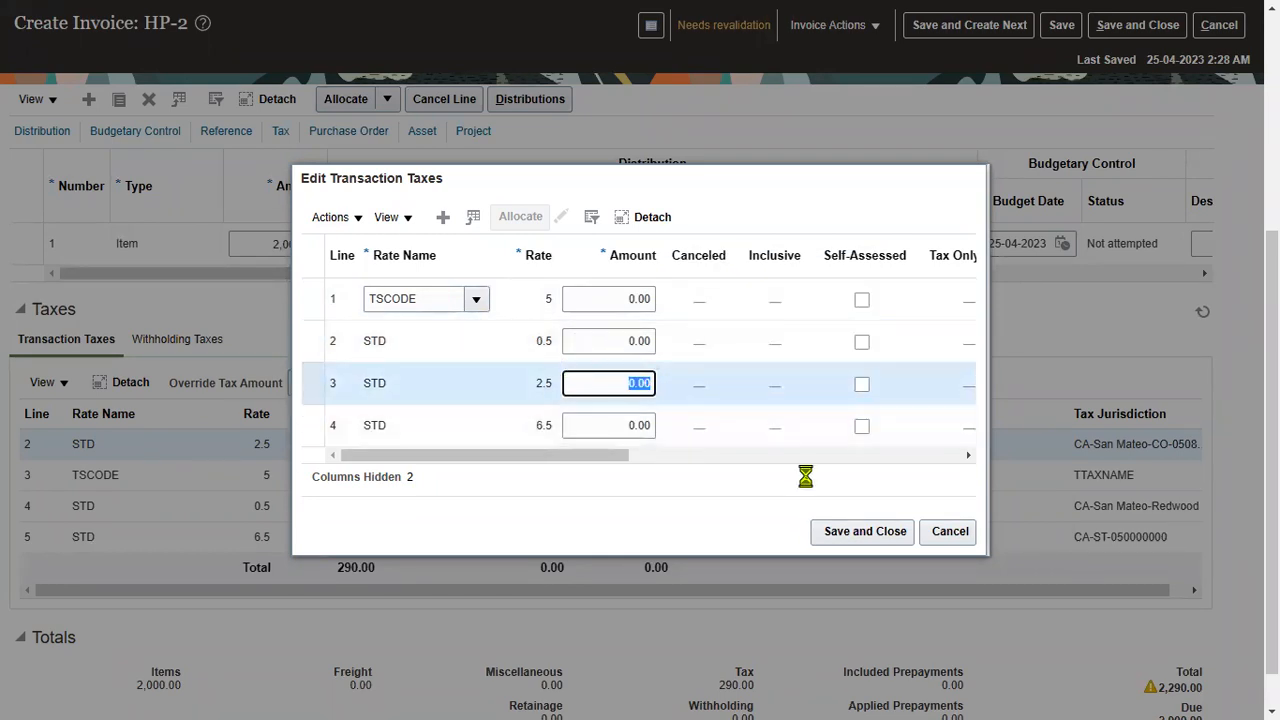
{"action": "left_click", "coordinate": [835, 533]}
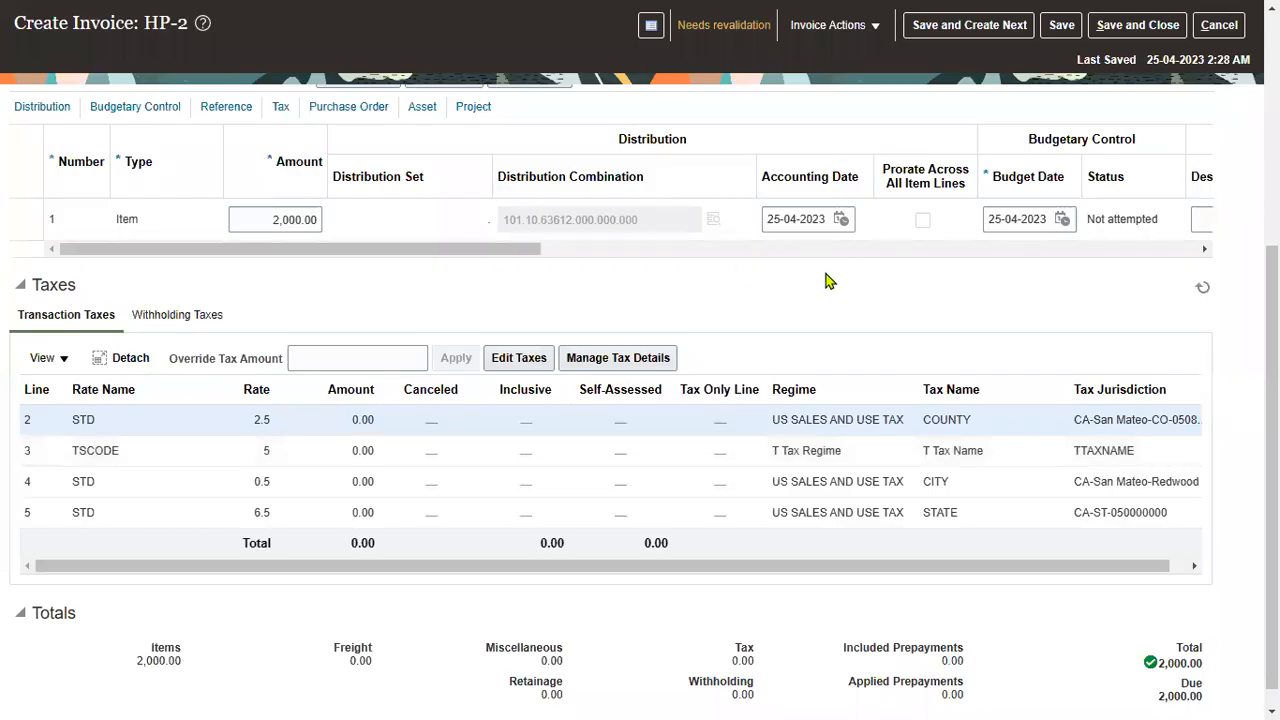
{"action": "scroll", "coordinate": [860, 300], "scroll_direction": "up", "scroll_amount": 5}
Save invoice HP-2 and open its Needs revalidation status summary
{"action": "left_click", "coordinate": [1062, 72]}
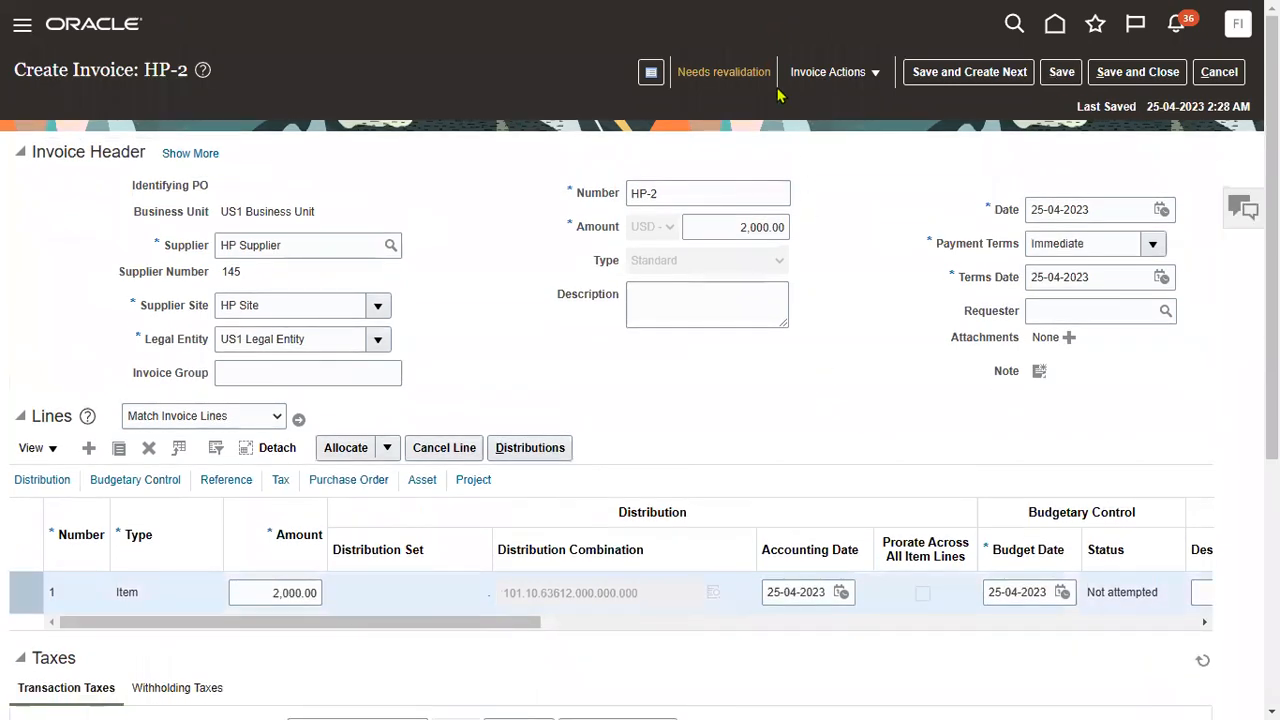
{"action": "left_click", "coordinate": [814, 78]}
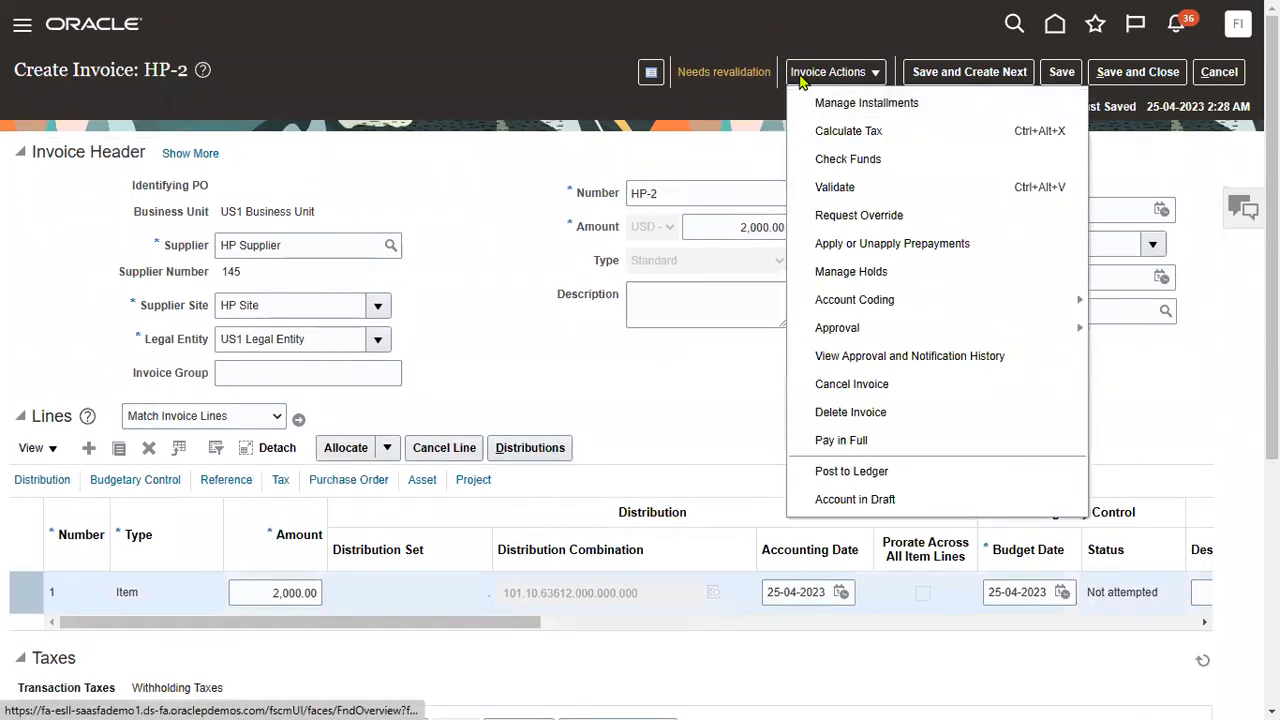
{"action": "left_click", "coordinate": [742, 74]}
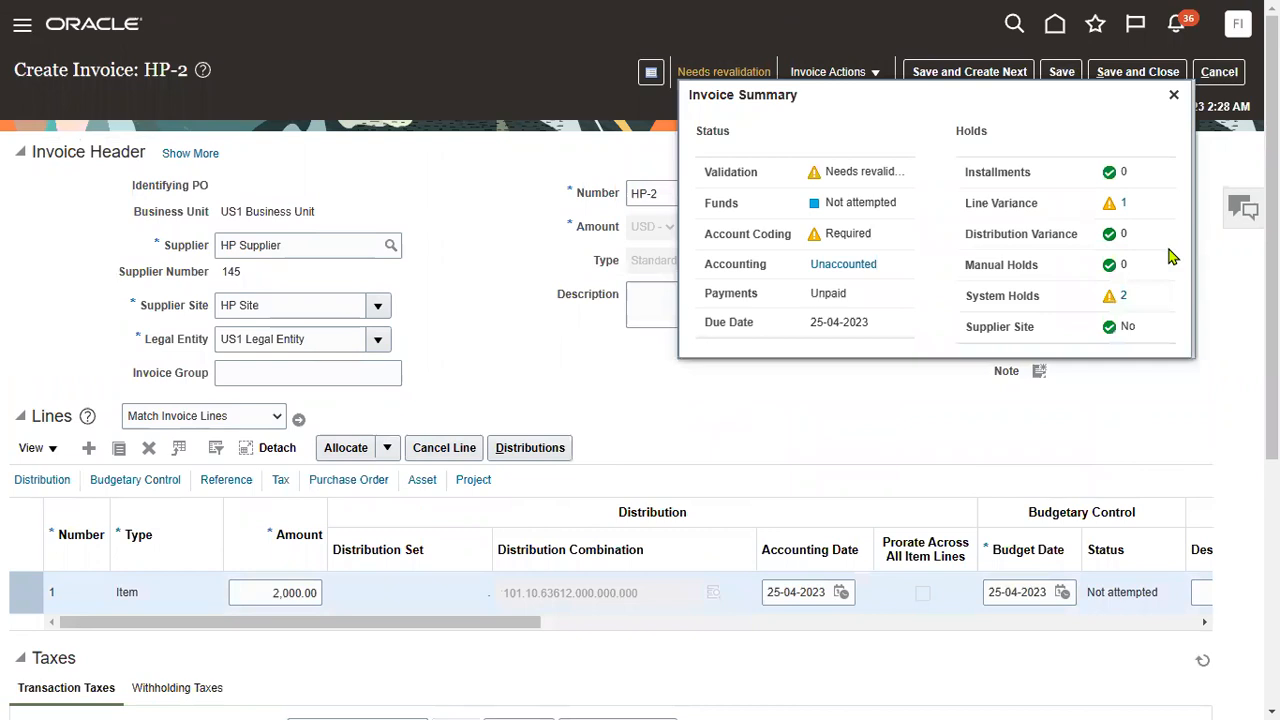
Release the Matching required system hold with release name Validated and save
{"action": "left_click", "coordinate": [1123, 296]}
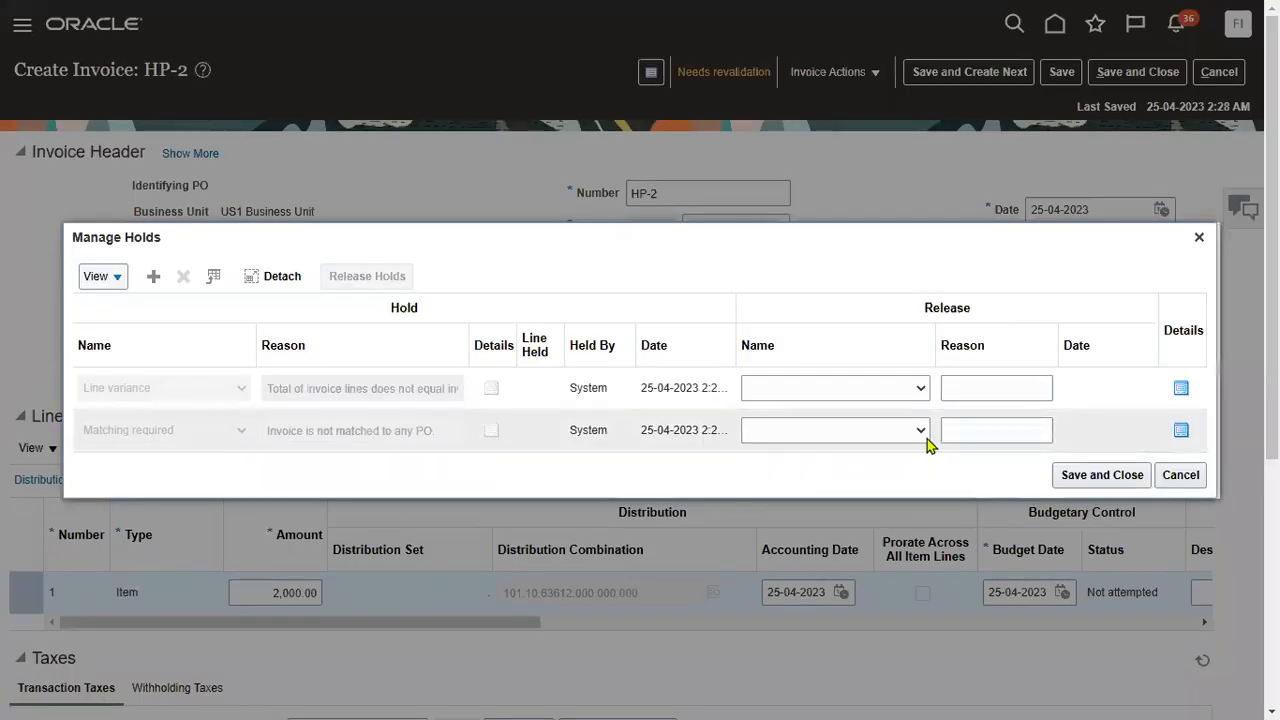
{"action": "left_click", "coordinate": [912, 432]}
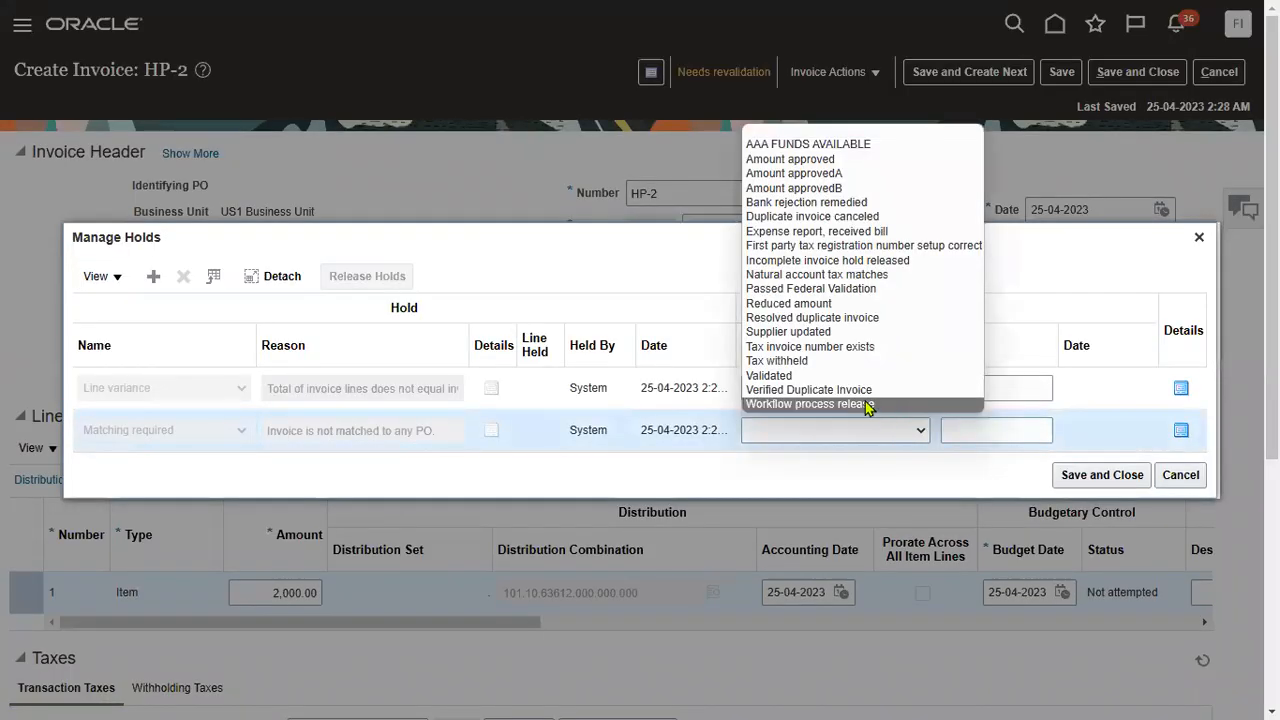
{"action": "left_click", "coordinate": [826, 376]}
{"action": "left_click", "coordinate": [1101, 475]}
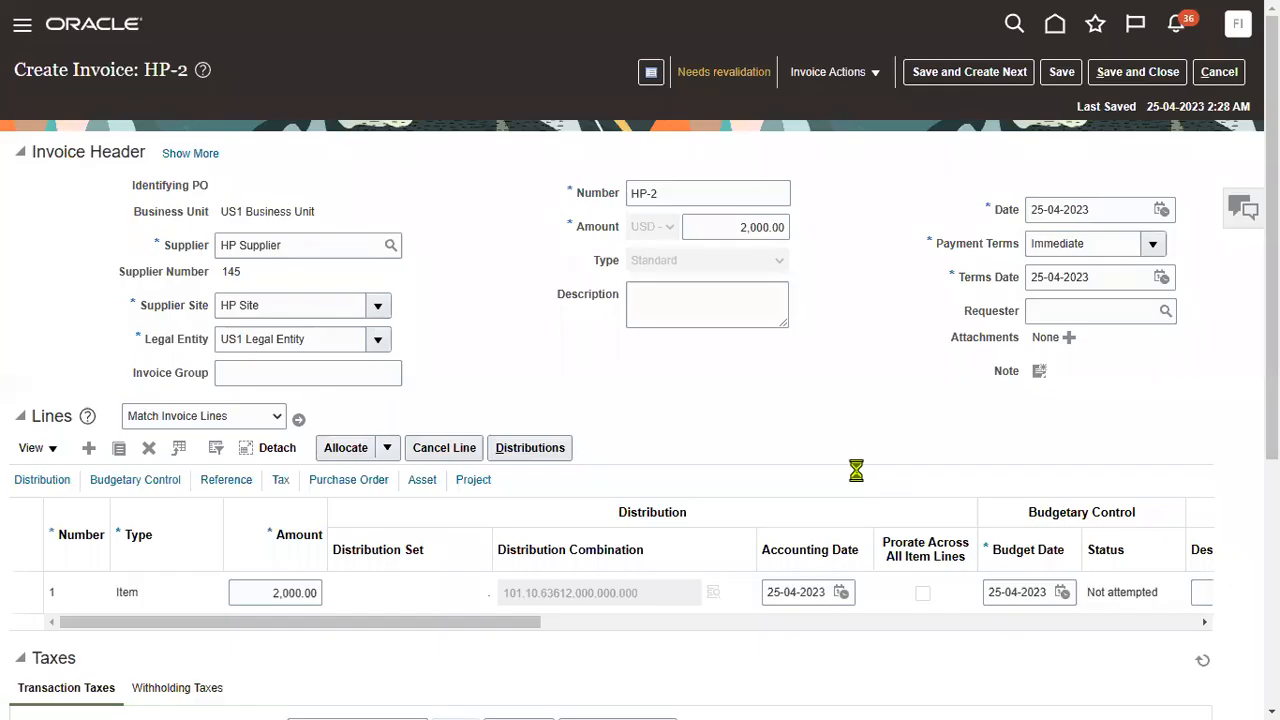
Save invoice HP-2 and run Validate from Invoice Actions
{"action": "left_click", "coordinate": [1062, 78]}
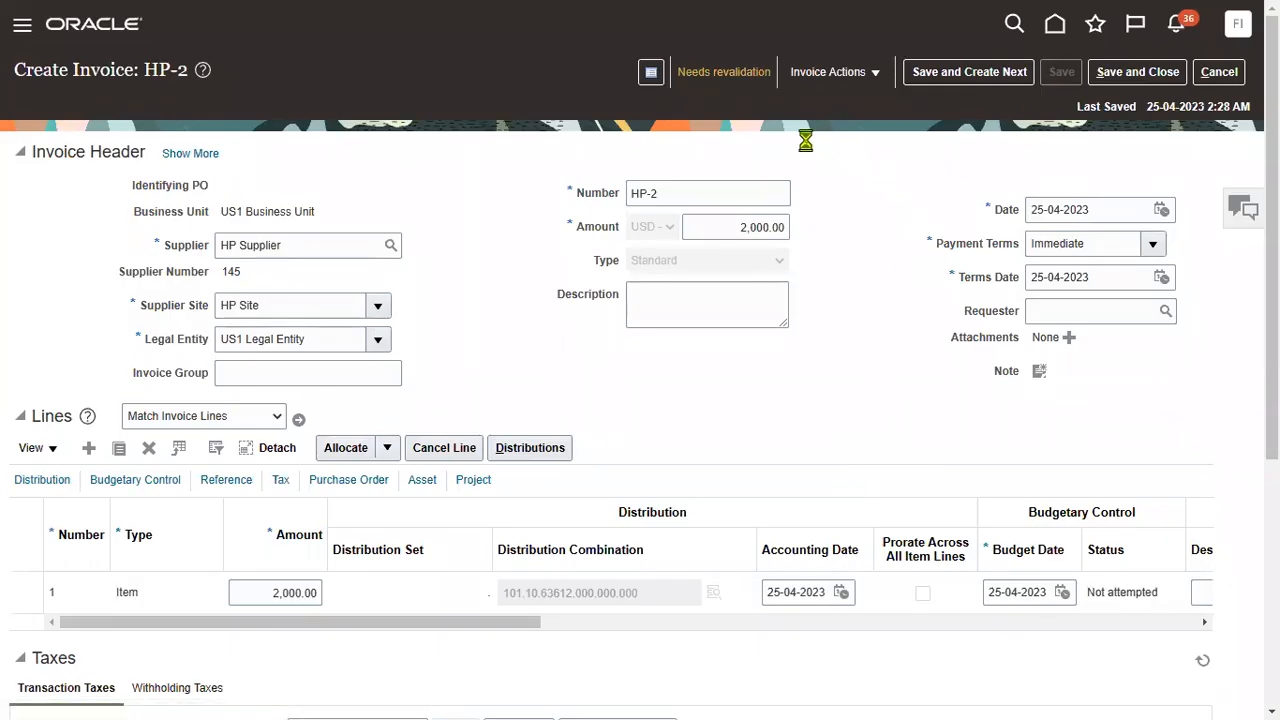
{"action": "left_click", "coordinate": [812, 76]}
{"action": "left_click", "coordinate": [810, 188]}
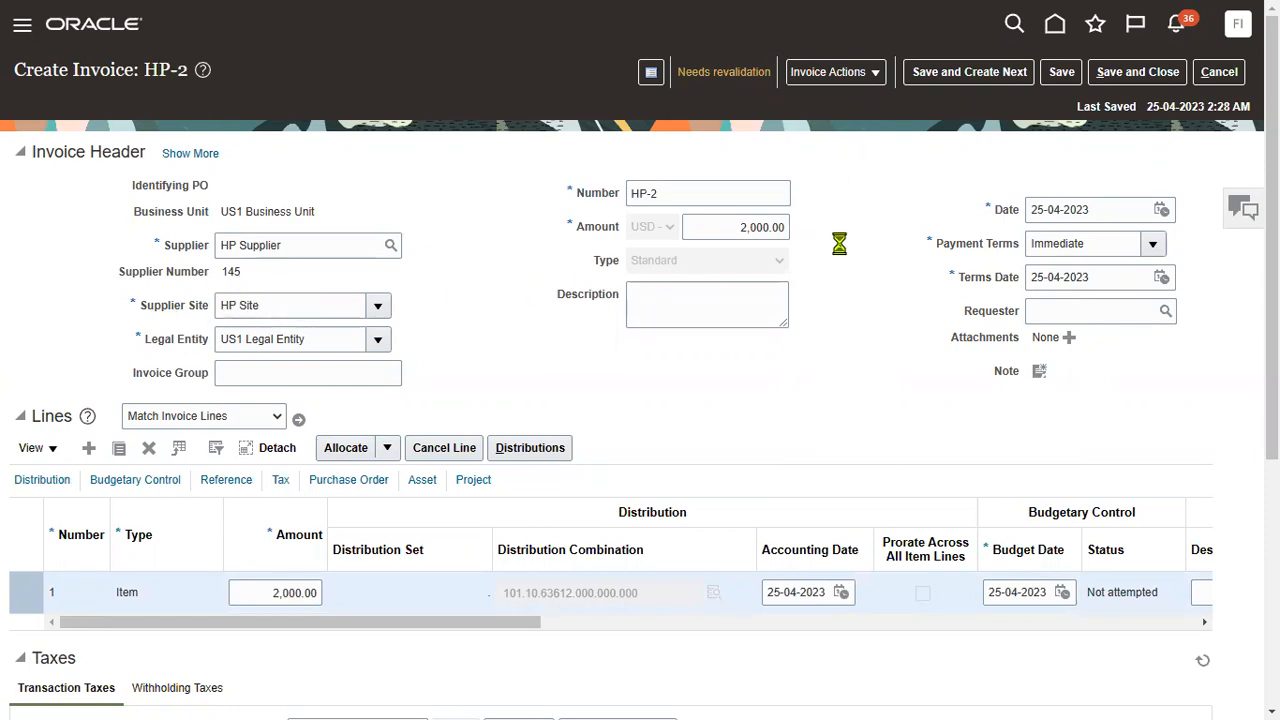
Save the 2,000.00 installment in Manage Installments, then save and close HP-2
{"action": "left_click", "coordinate": [843, 80]}
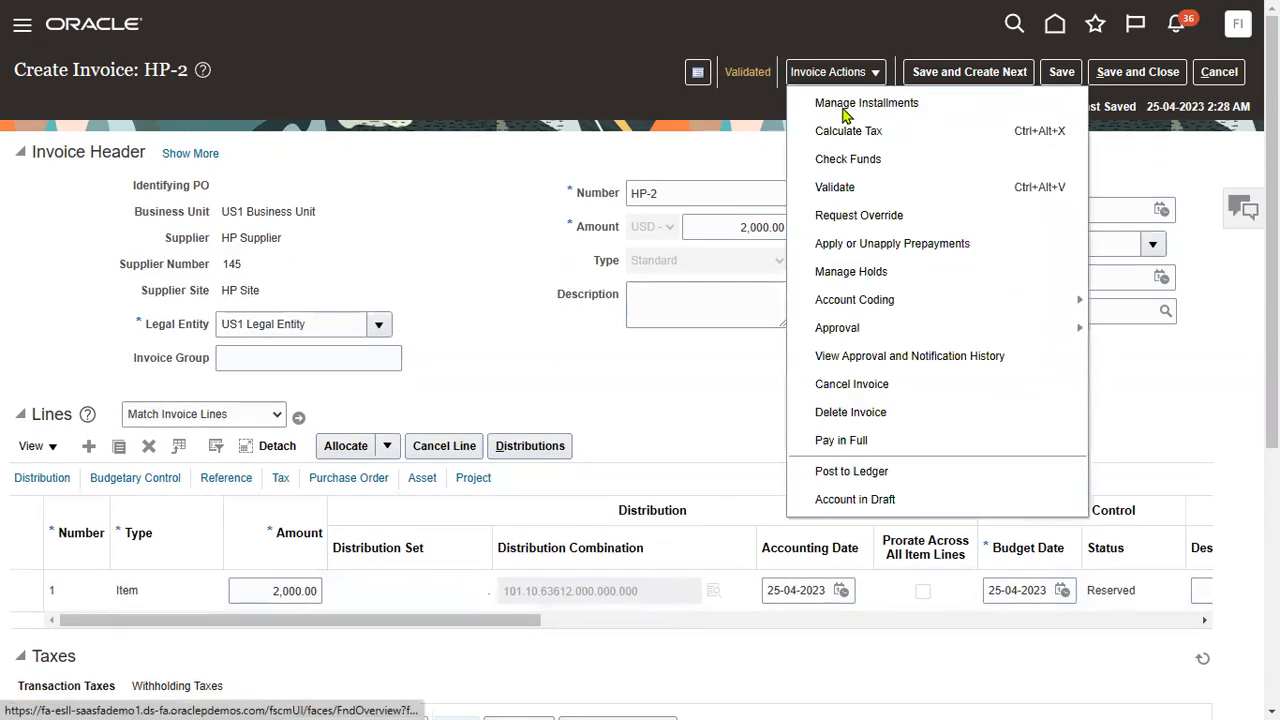
{"action": "left_click", "coordinate": [807, 103]}
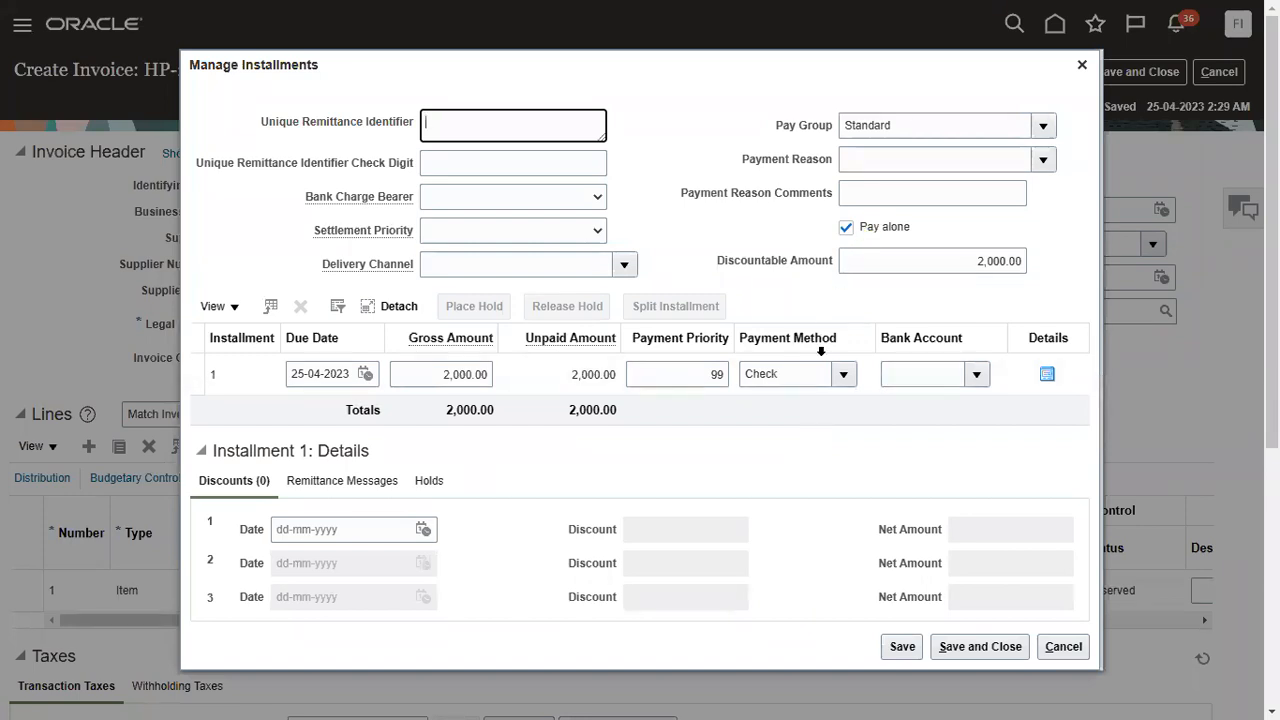
{"action": "left_click", "coordinate": [980, 646]}
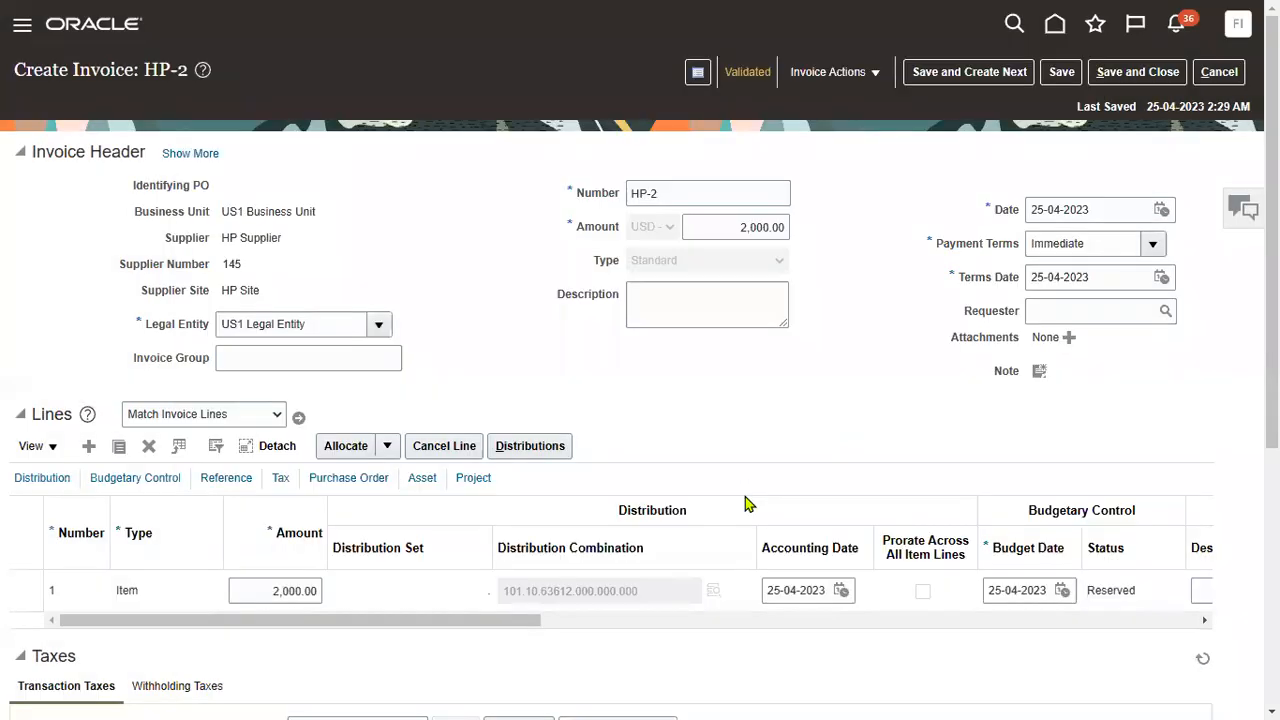
{"action": "left_click", "coordinate": [1137, 72]}
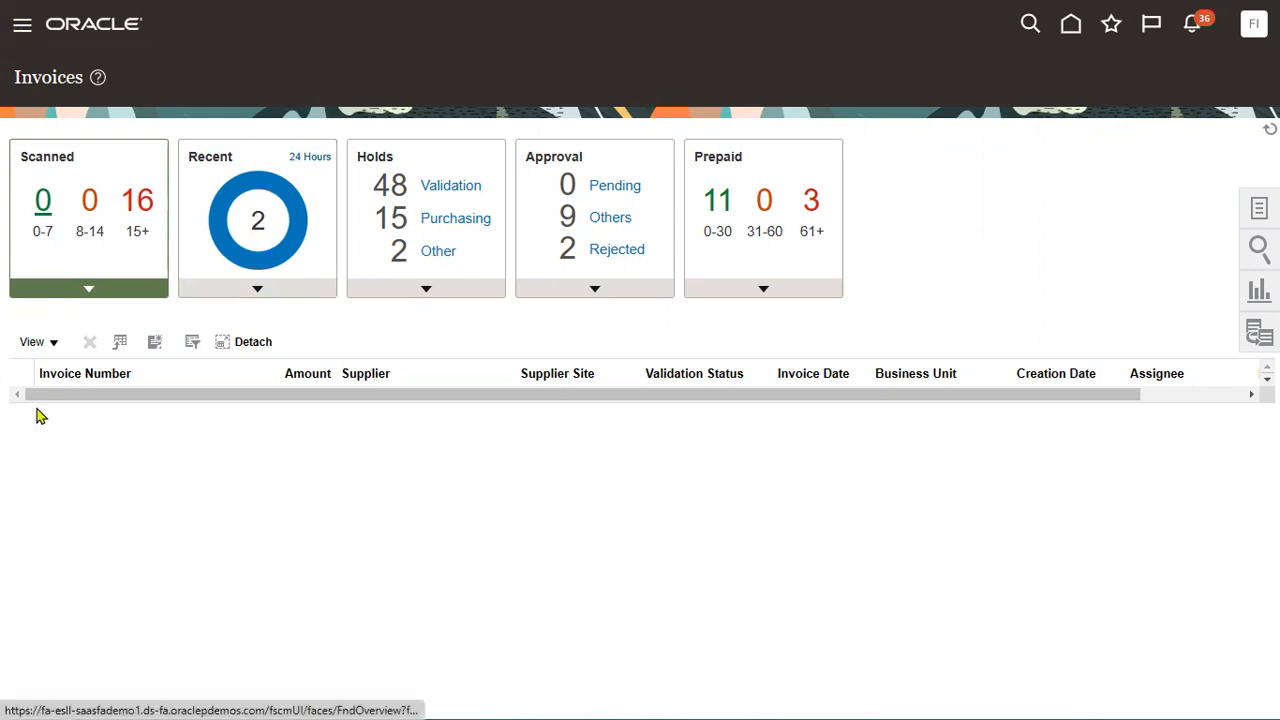
Go to the Payables Payments work area and start Create Payment from the Tasks panel
{"action": "scroll", "coordinate": [323, 589], "scroll_direction": "down", "scroll_amount": 3}
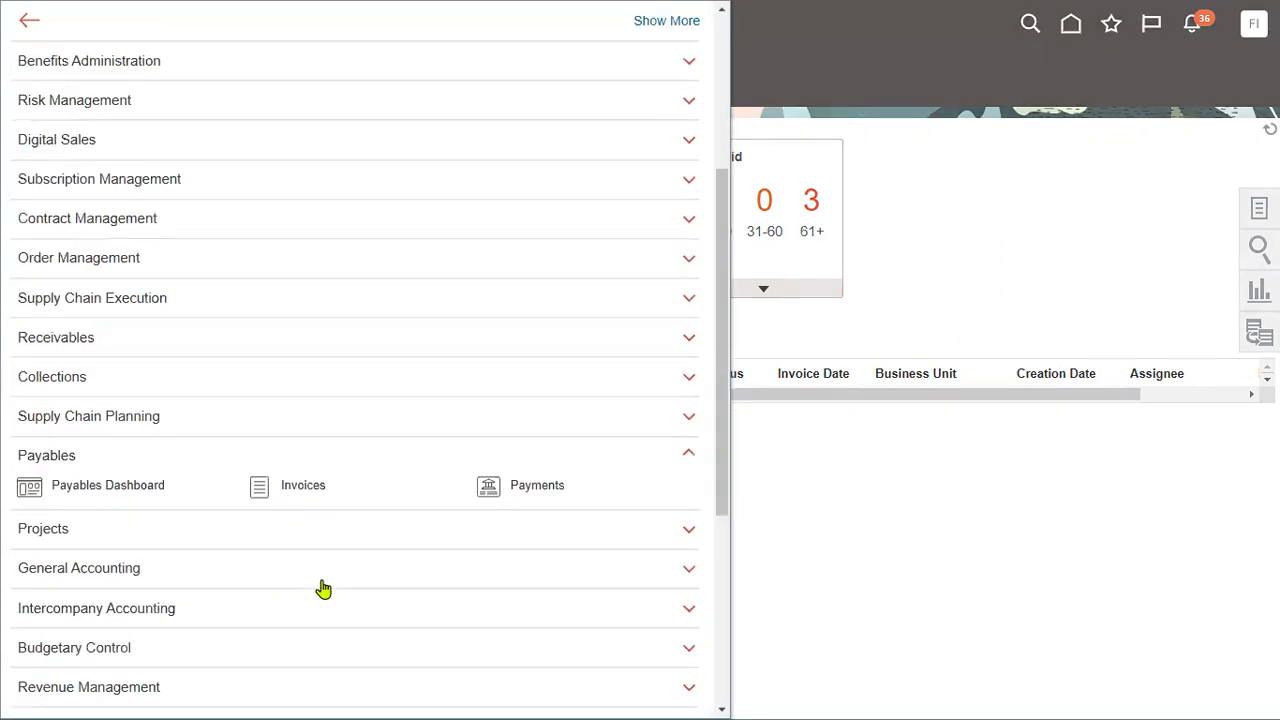
{"action": "left_click", "coordinate": [517, 486]}
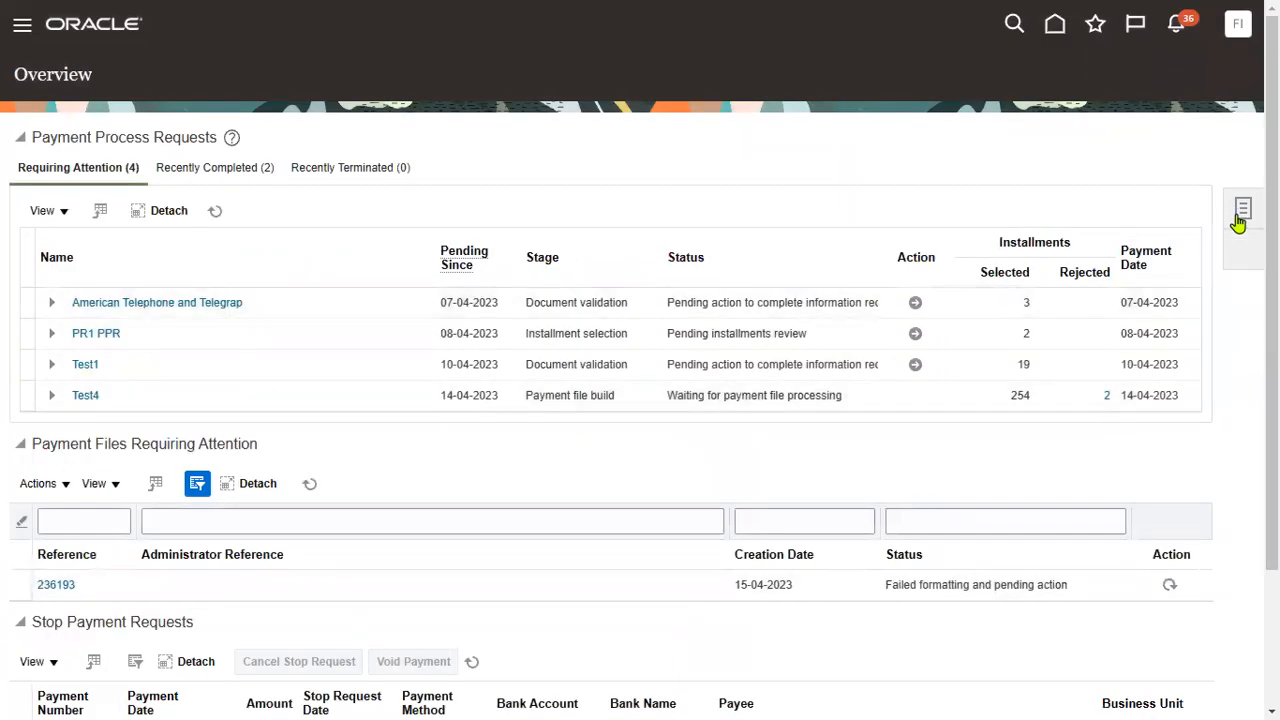
{"action": "left_click", "coordinate": [1240, 215]}
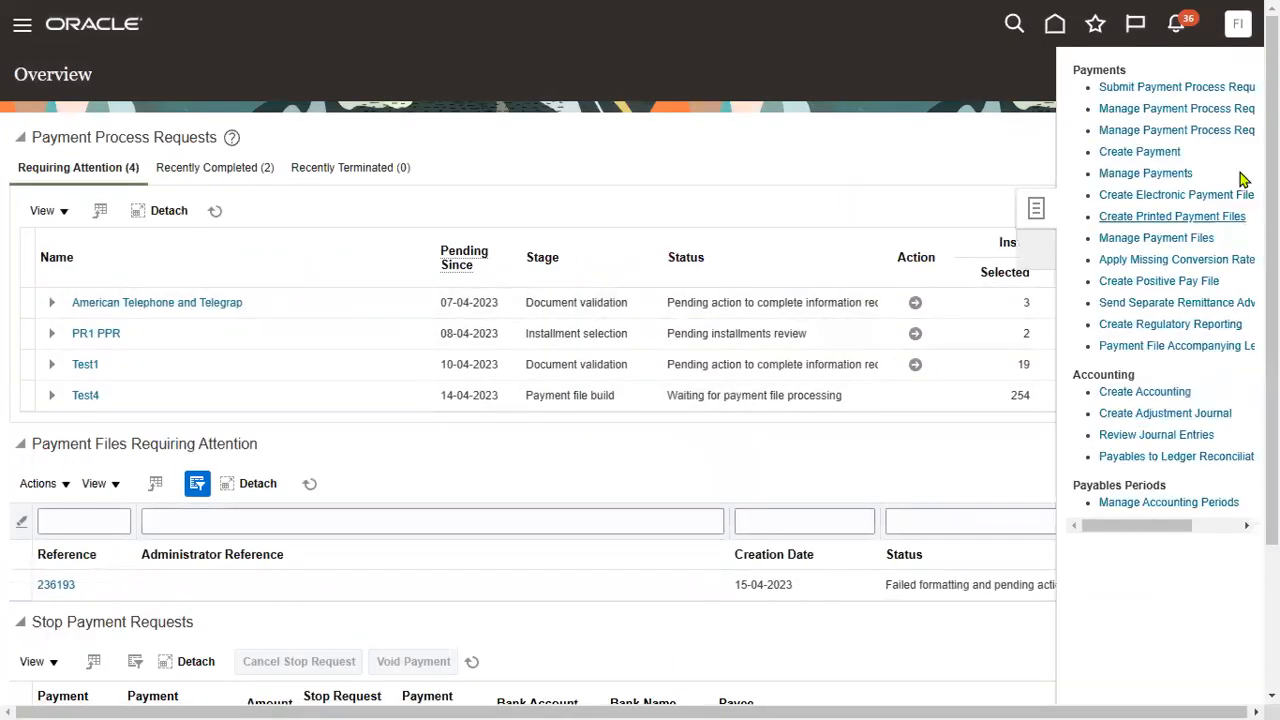
{"action": "left_click", "coordinate": [1169, 151]}
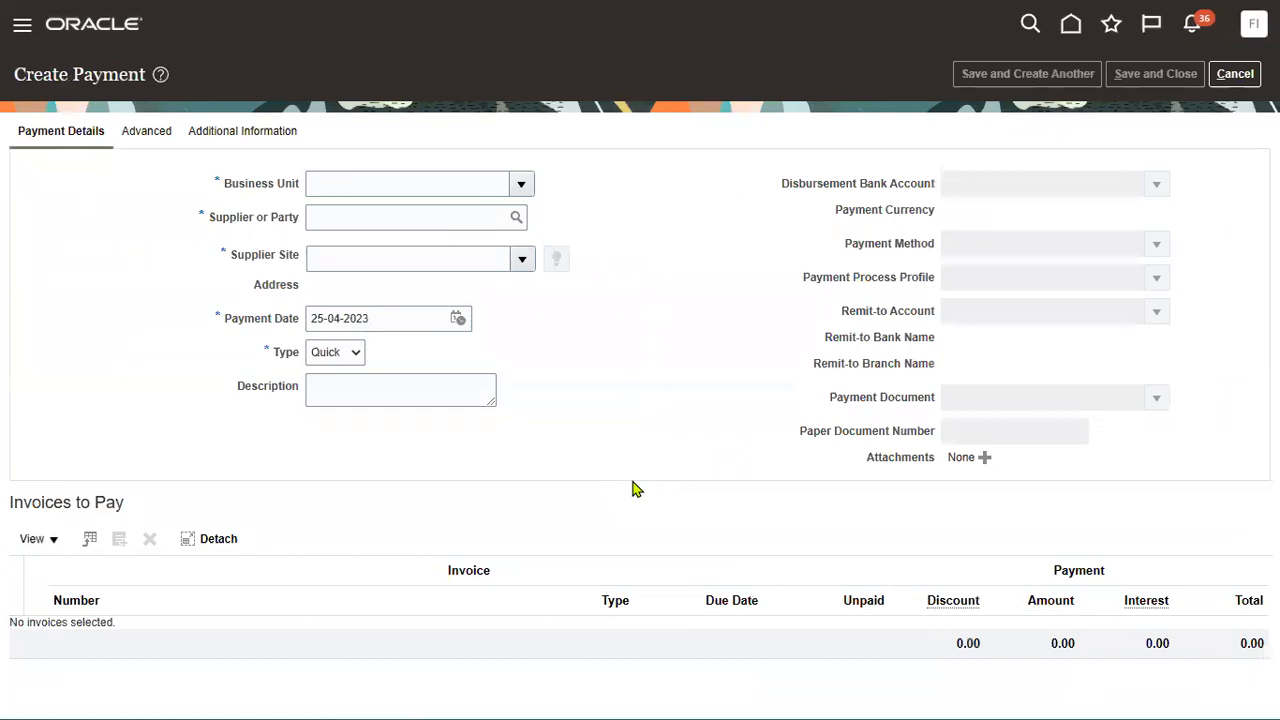
Set business unit US1 Business Unit, supplier HP Supplier, and keep payment type Quick
{"action": "left_click", "coordinate": [521, 184]}
{"action": "left_click", "coordinate": [447, 190]}
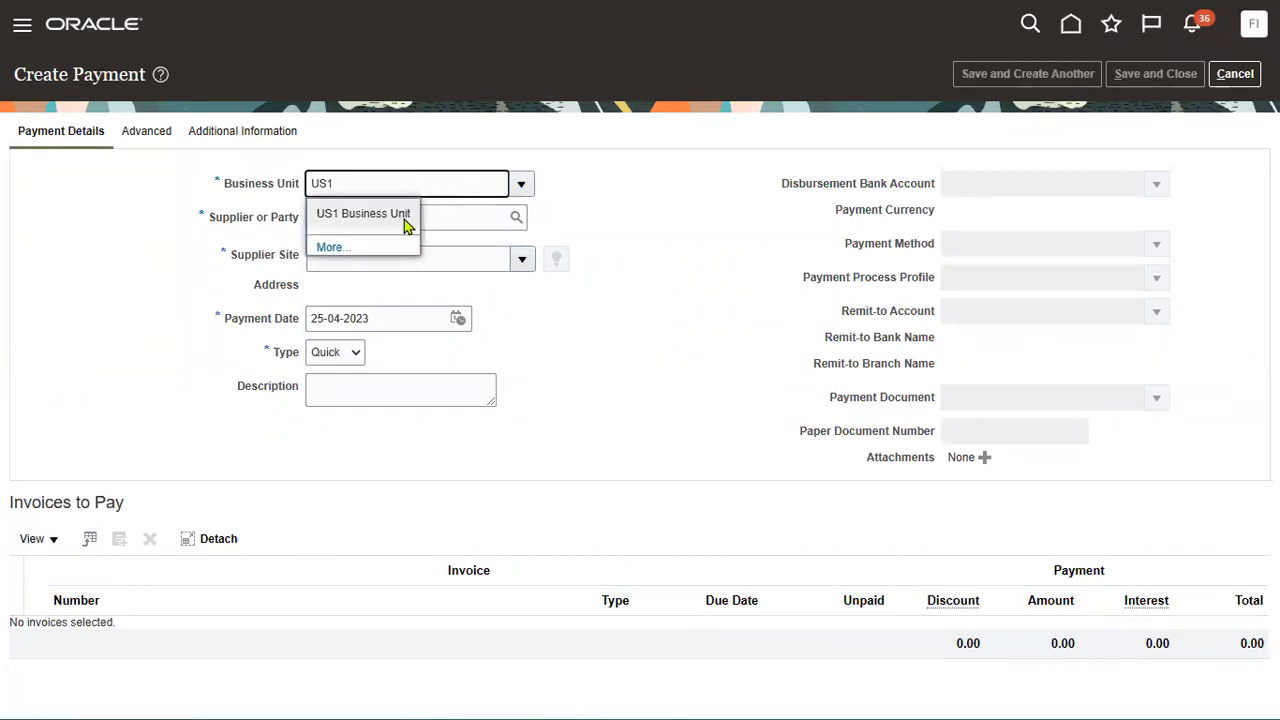
{"action": "left_click", "coordinate": [405, 218]}
{"action": "type", "text": "HP S"}
{"action": "left_click", "coordinate": [594, 372]}
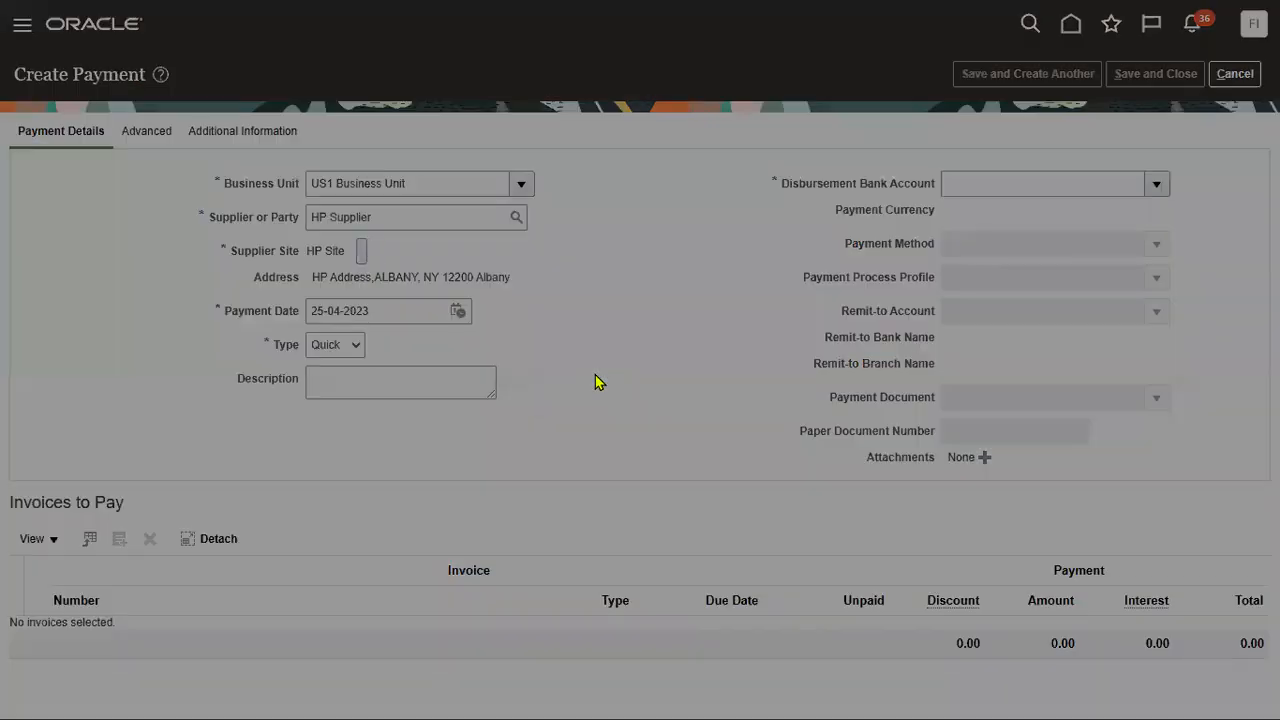
{"action": "left_click", "coordinate": [720, 393]}
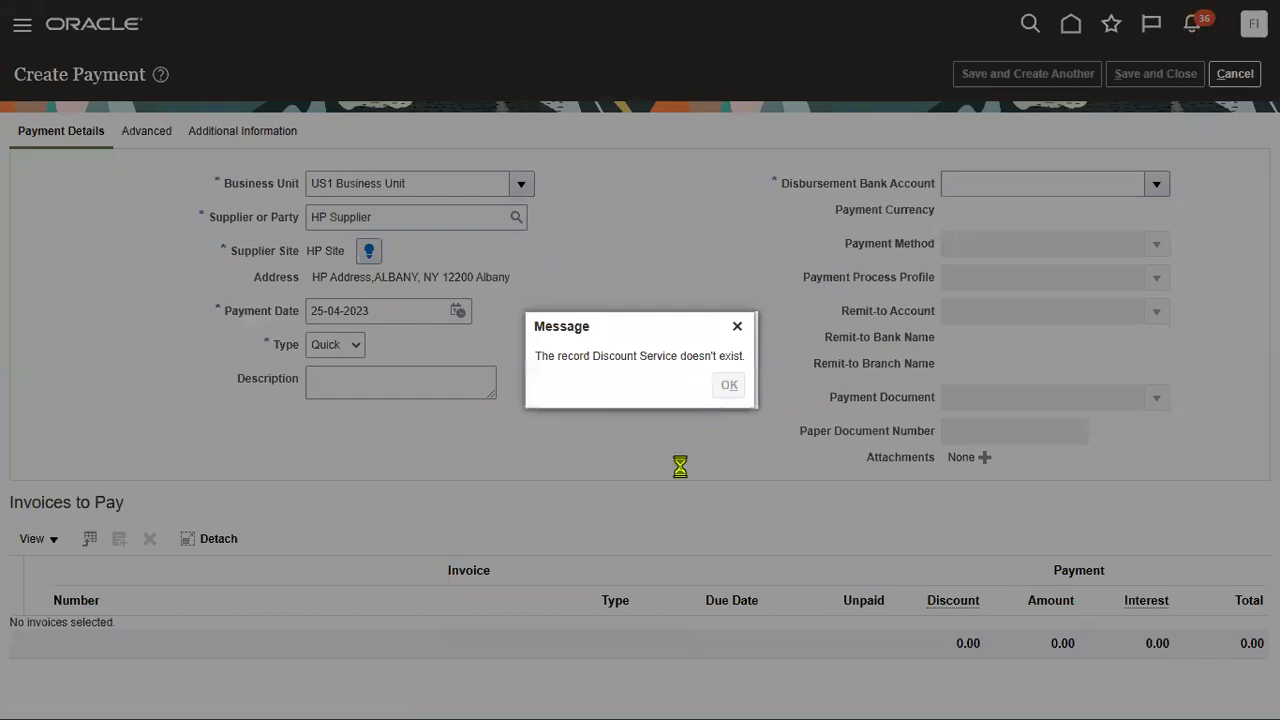
{"action": "left_click", "coordinate": [326, 347]}
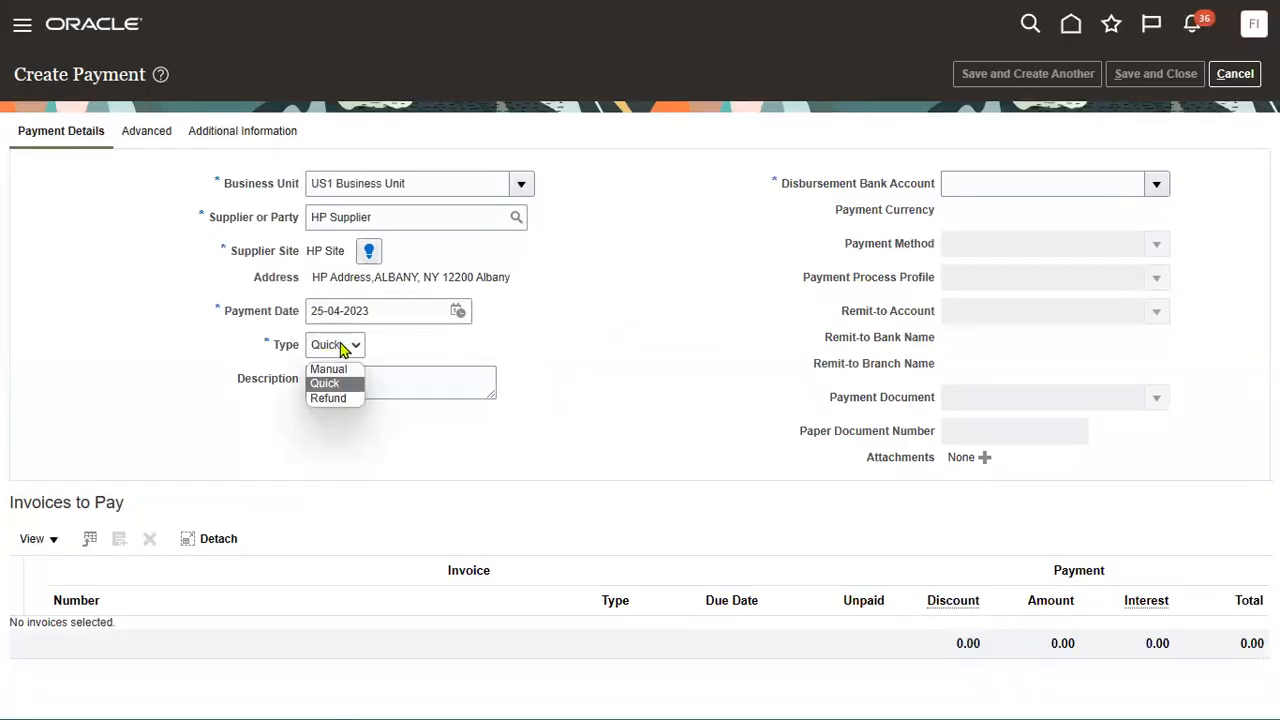
{"action": "left_click", "coordinate": [342, 348]}
Choose bank account BofA-2869, profile Standard Check and document Check Stock A, then select invoices
{"action": "left_click", "coordinate": [1157, 184]}
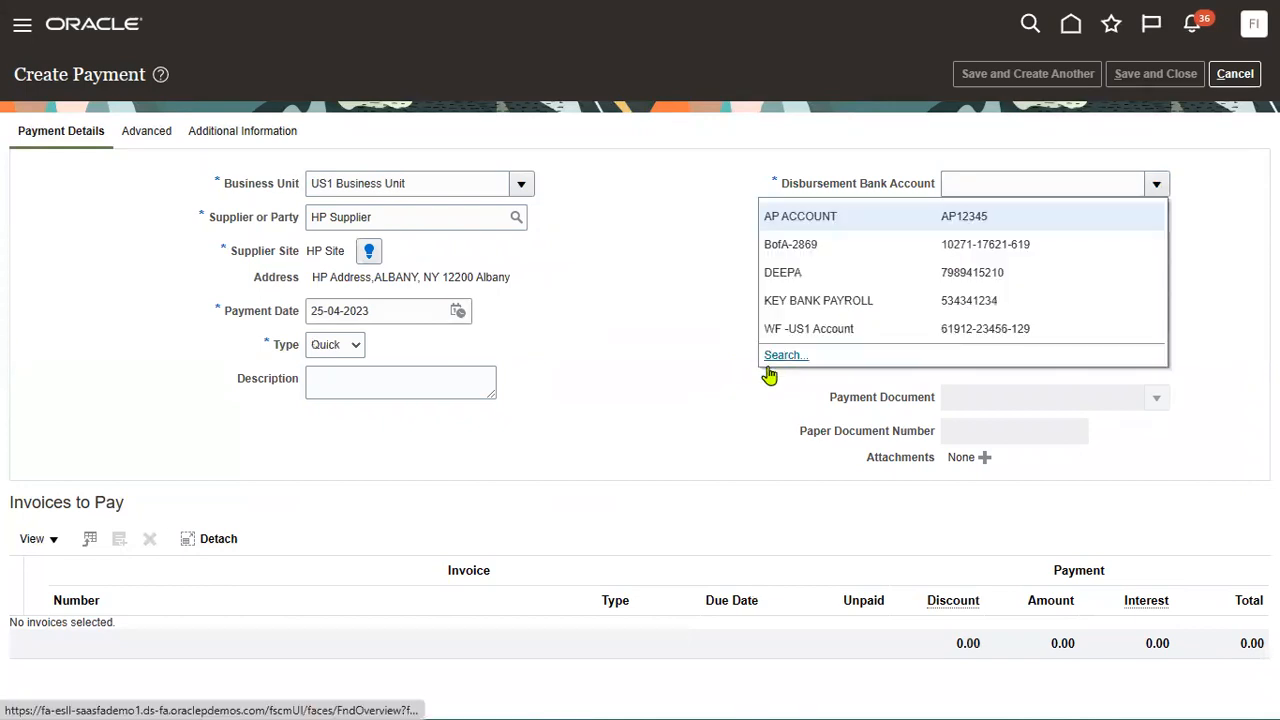
{"action": "left_click", "coordinate": [834, 250]}
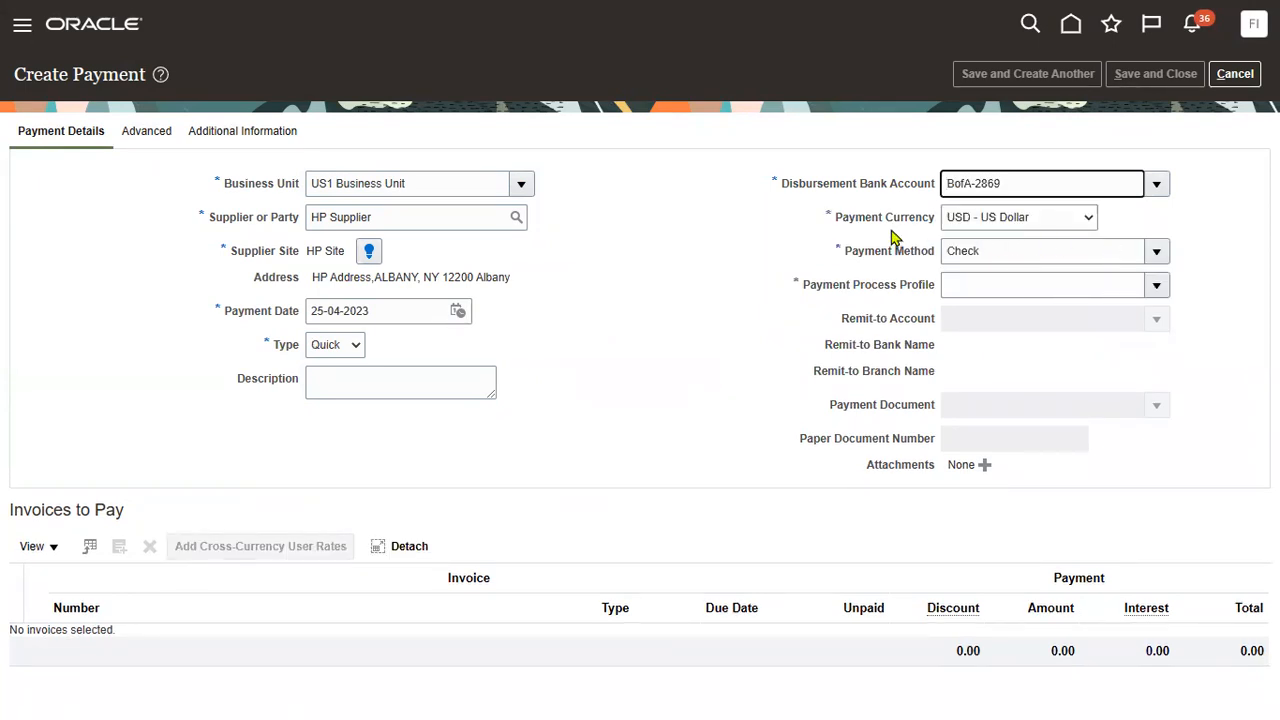
{"action": "left_click", "coordinate": [1156, 285]}
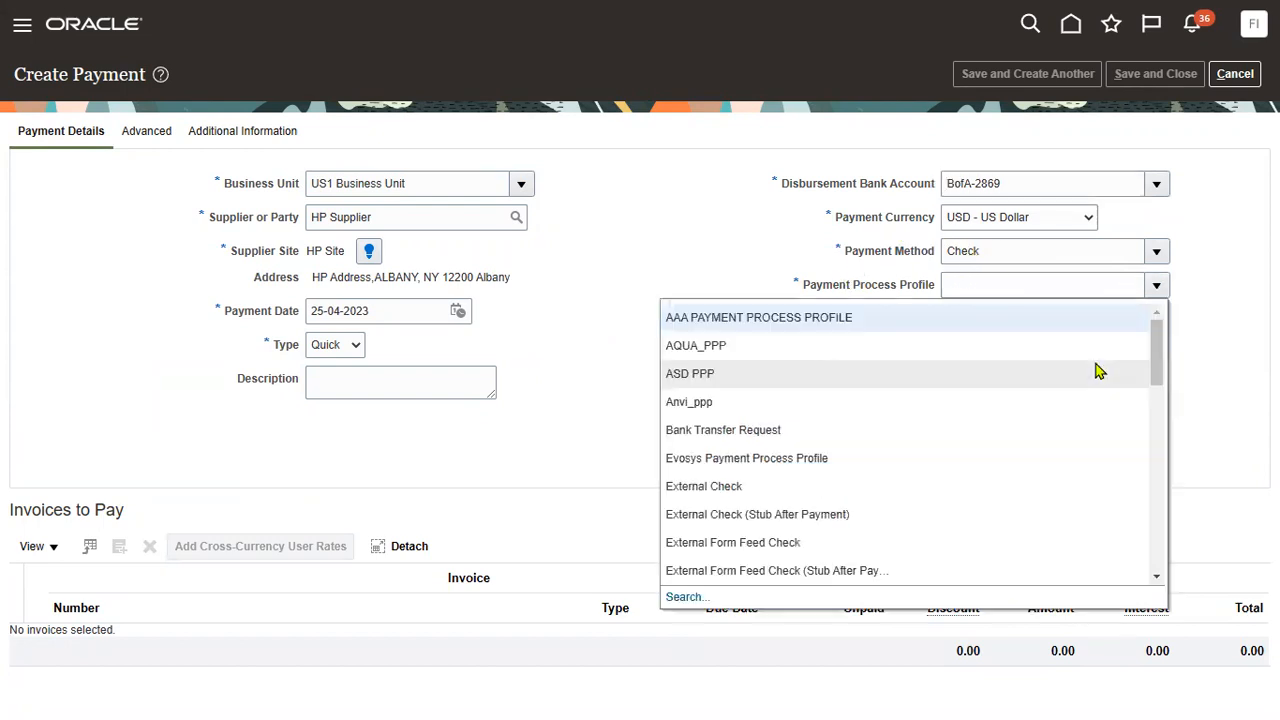
{"action": "scroll", "coordinate": [825, 482], "scroll_direction": "down", "scroll_amount": 3}
{"action": "scroll", "coordinate": [815, 476], "scroll_direction": "down", "scroll_amount": 1}
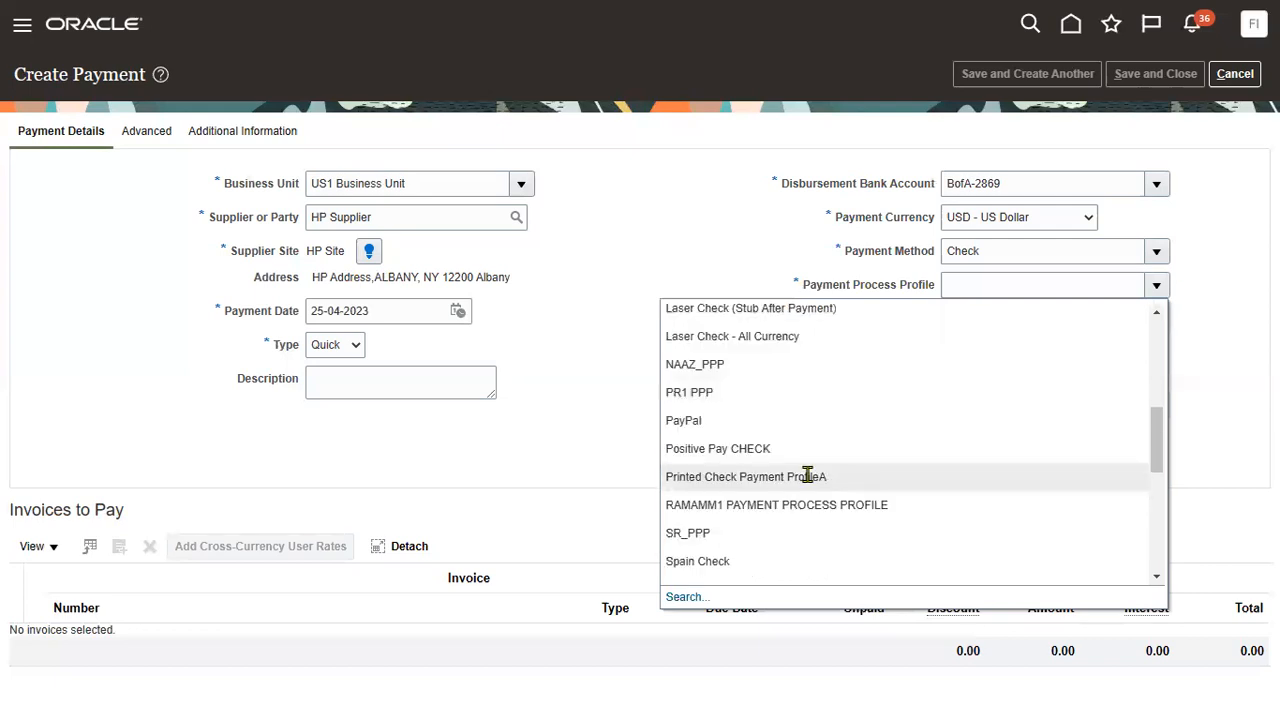
{"action": "scroll", "coordinate": [770, 510], "scroll_direction": "down", "scroll_amount": 1}
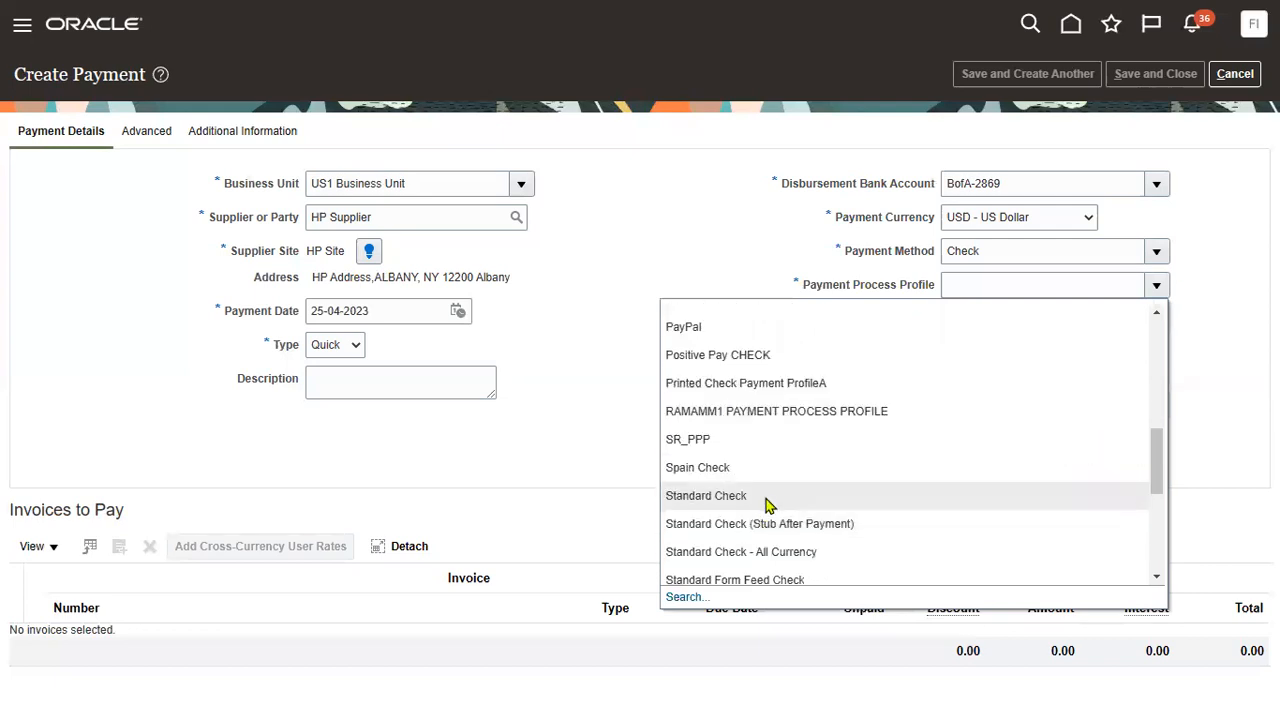
{"action": "left_click", "coordinate": [764, 496]}
{"action": "left_click", "coordinate": [1156, 405]}
{"action": "left_click", "coordinate": [888, 470]}
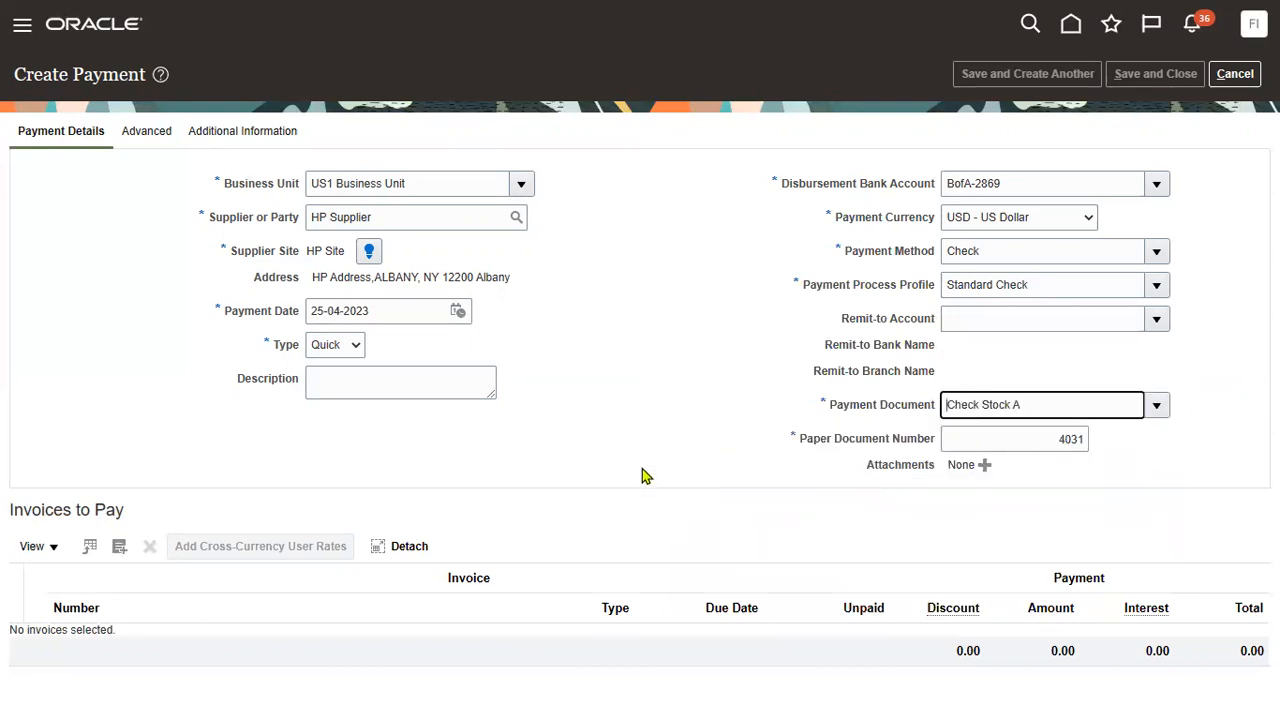
{"action": "left_click", "coordinate": [119, 548]}
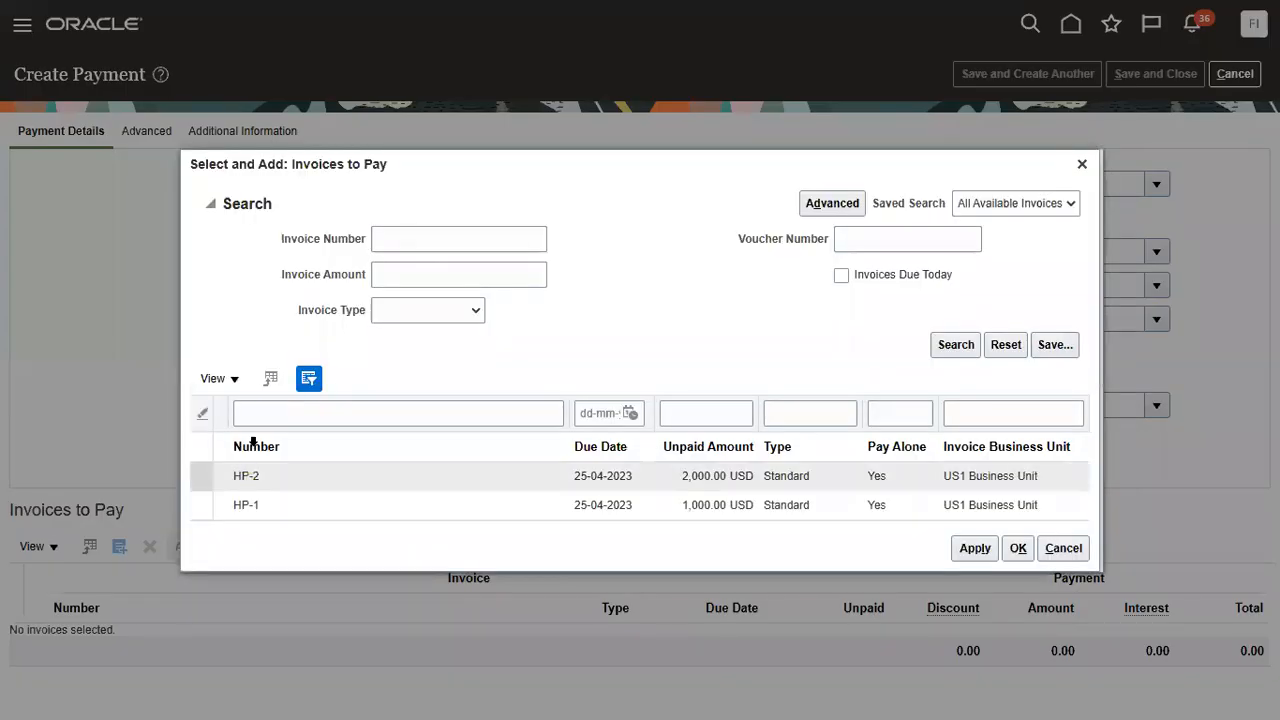
Try adding HP-2 and HP-1 together, then after the pay-alone error add only HP-1
{"action": "left_click_drag", "start_coordinate": [300, 177], "coordinate": [478, 235]}
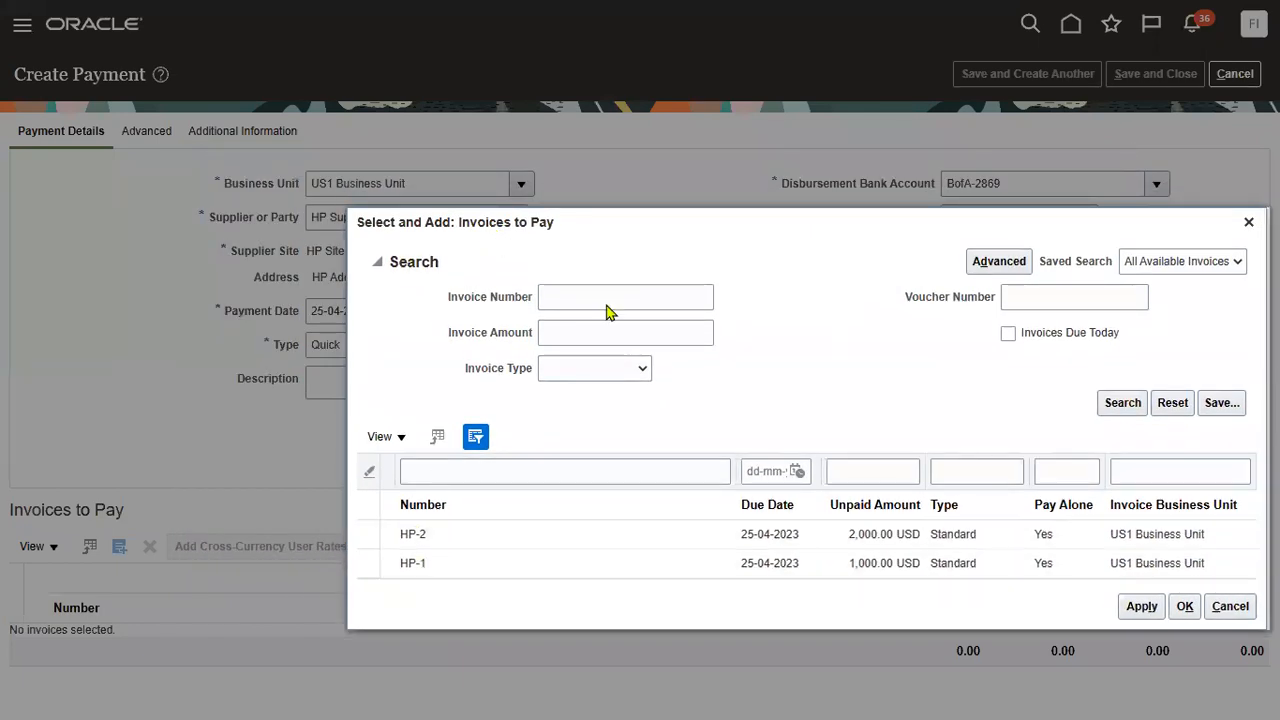
{"action": "left_click_drag", "start_coordinate": [510, 224], "coordinate": [332, 135]}
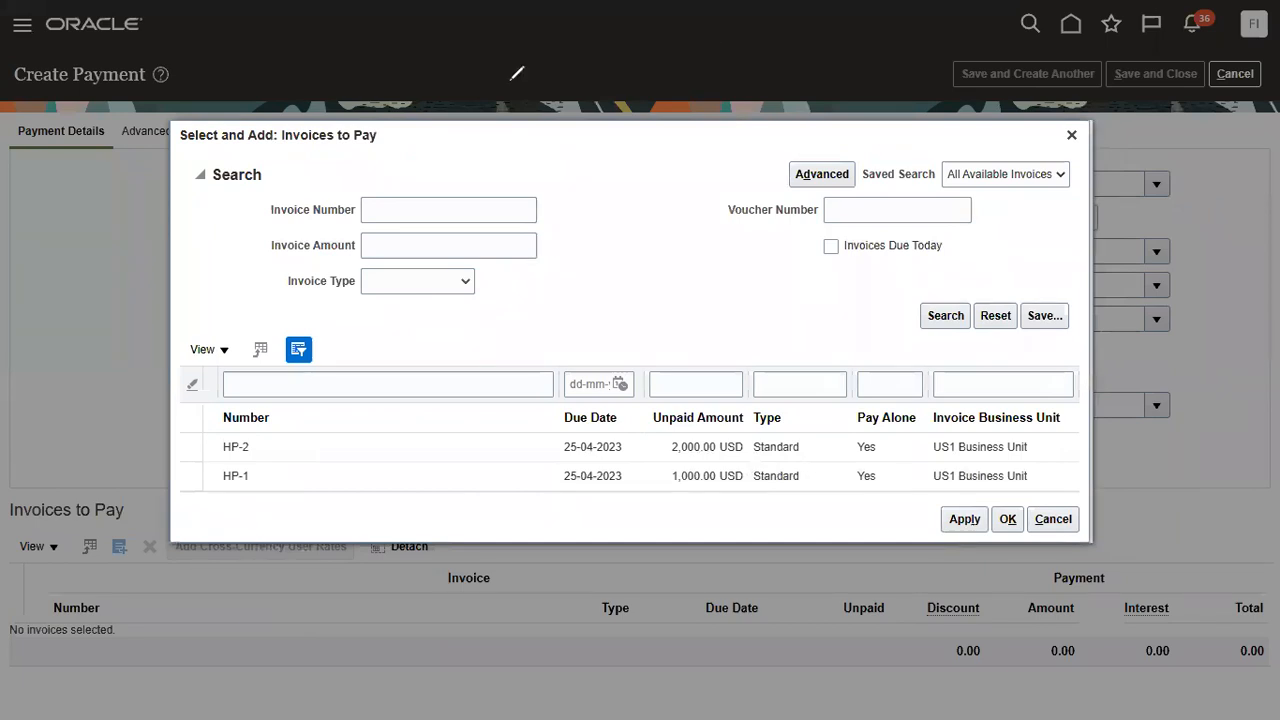
{"action": "left_click_drag", "start_coordinate": [830, 333], "coordinate": [895, 542]}
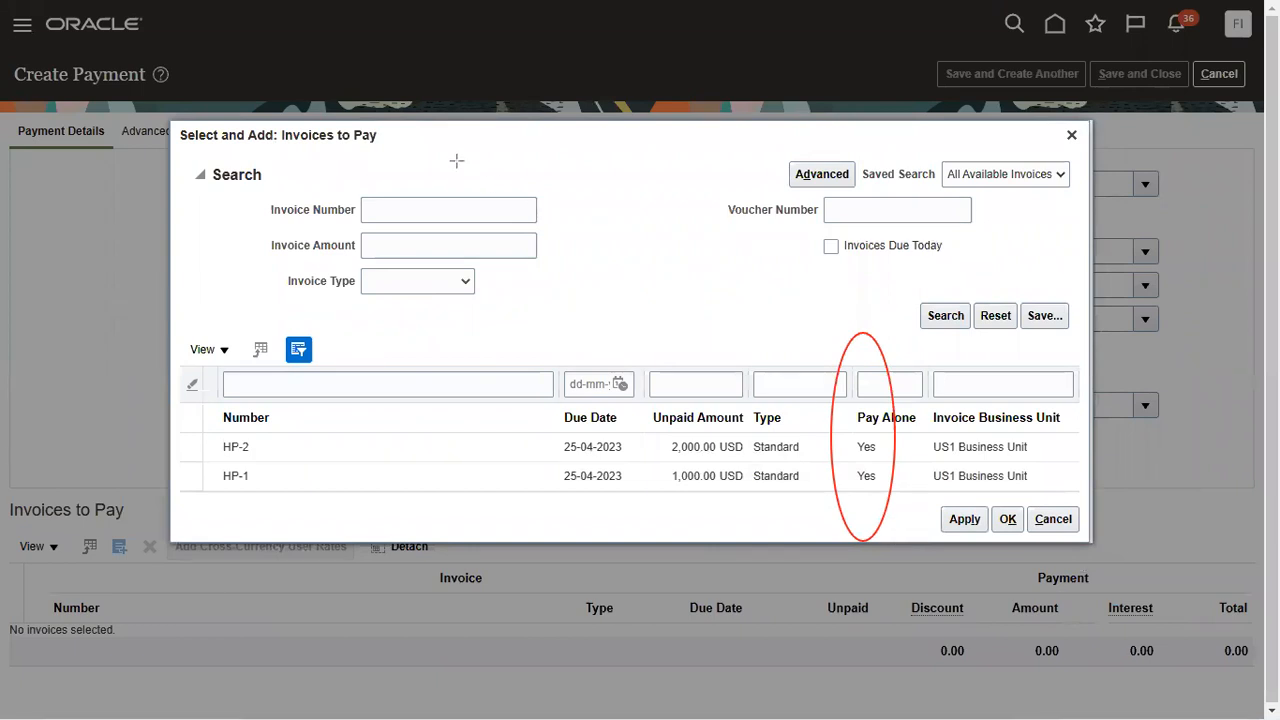
{"action": "left_click", "coordinate": [441, 454]}
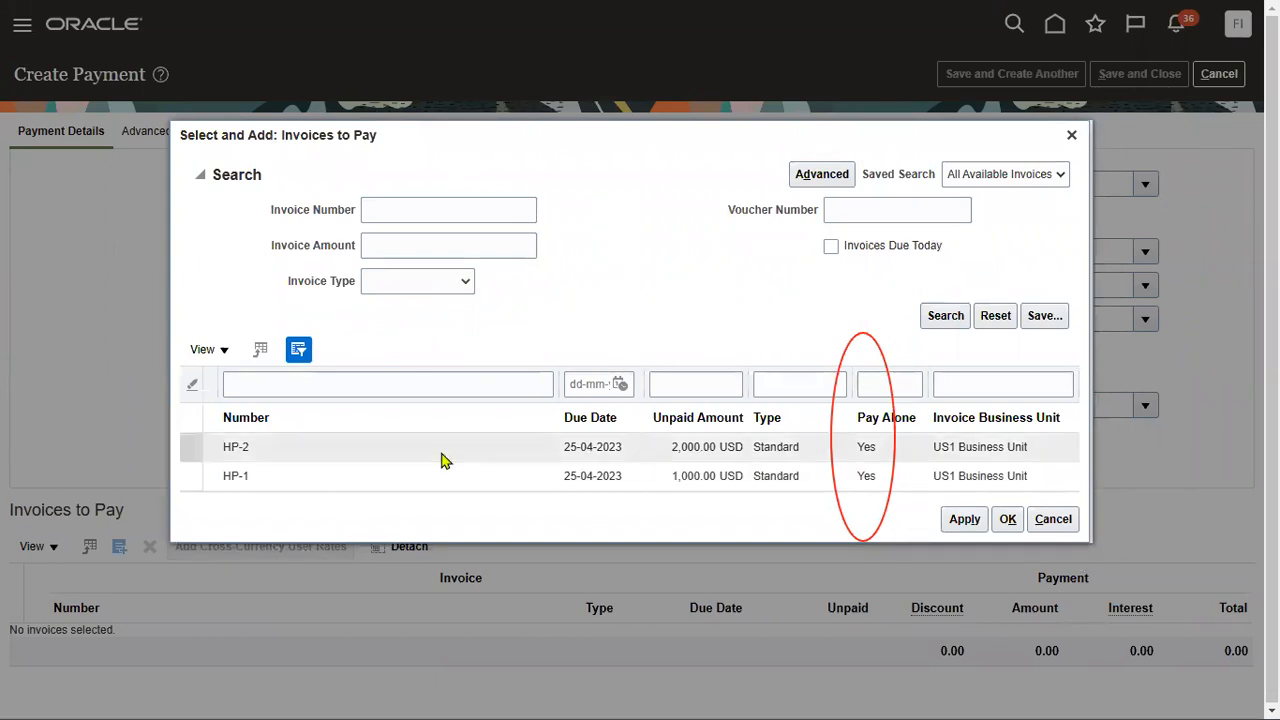
{"action": "left_click", "coordinate": [441, 478], "text": "ctrl"}
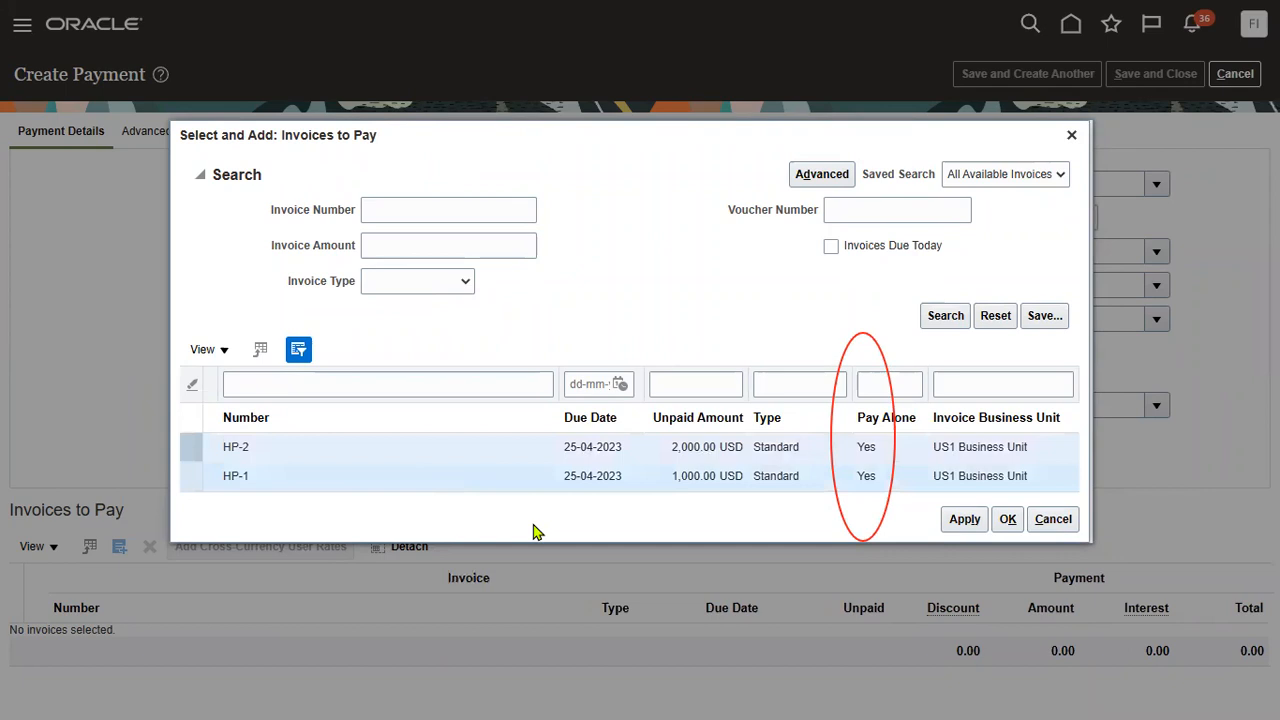
{"action": "left_click", "coordinate": [1006, 521]}
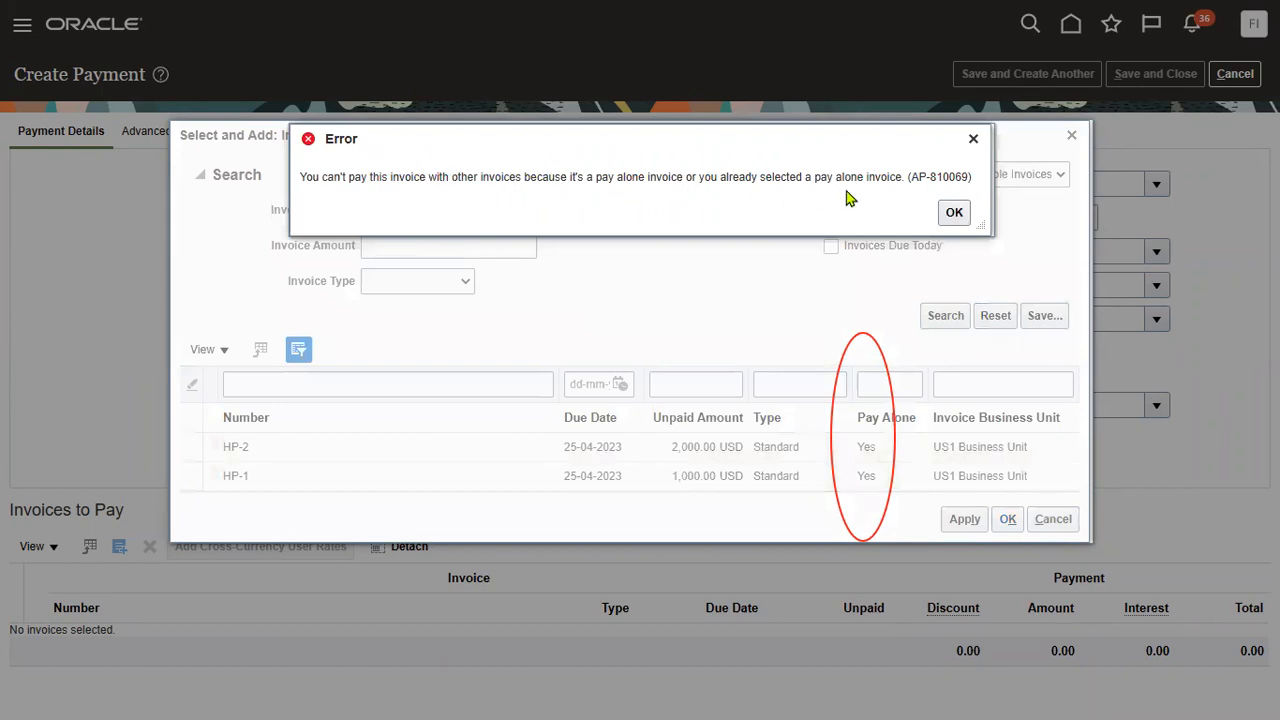
{"action": "left_click", "coordinate": [952, 213]}
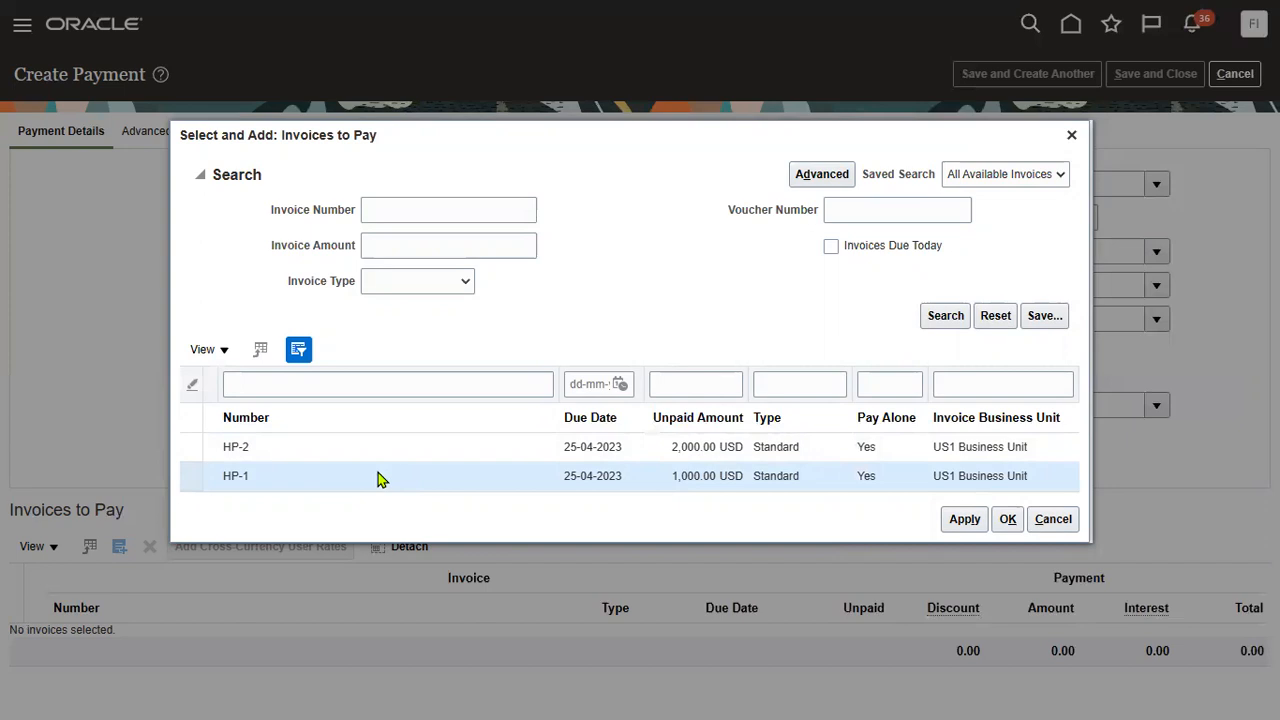
{"action": "left_click", "coordinate": [1008, 519]}
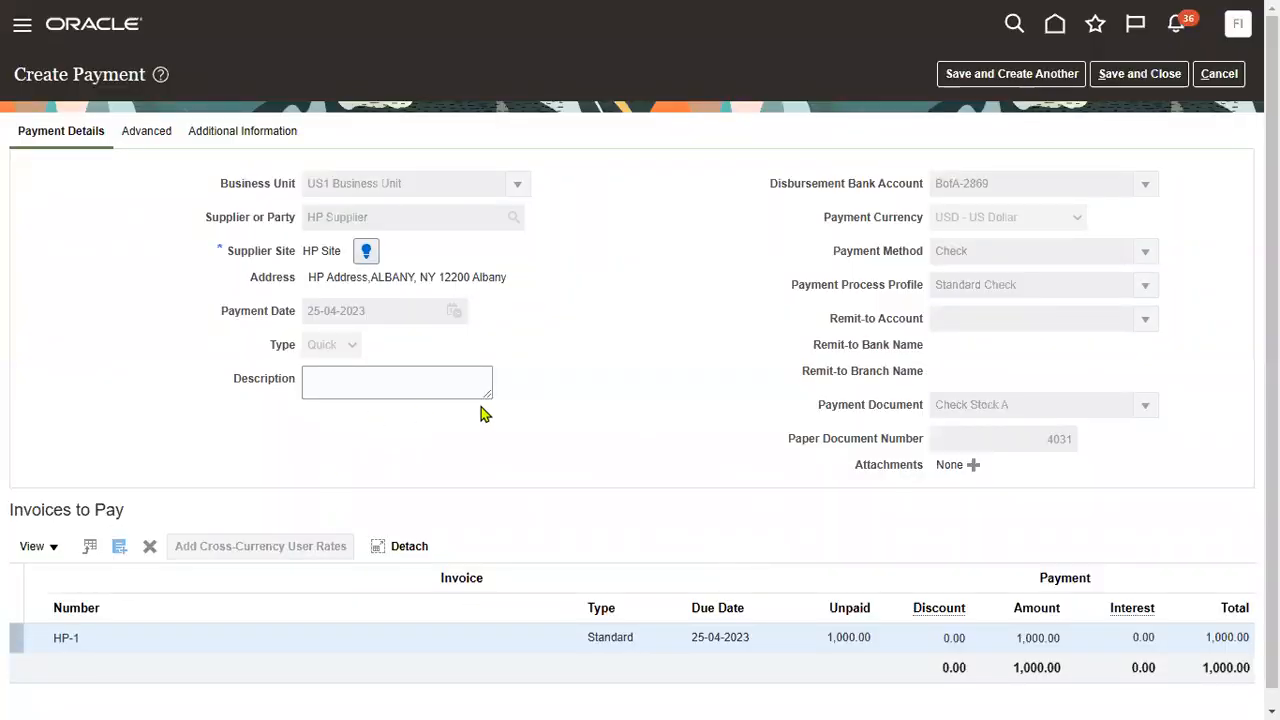
Attempt to save the HP-1 payment and review the failed US Primary Ledger_Cash control-budget funds check
{"action": "left_click", "coordinate": [1136, 76]}
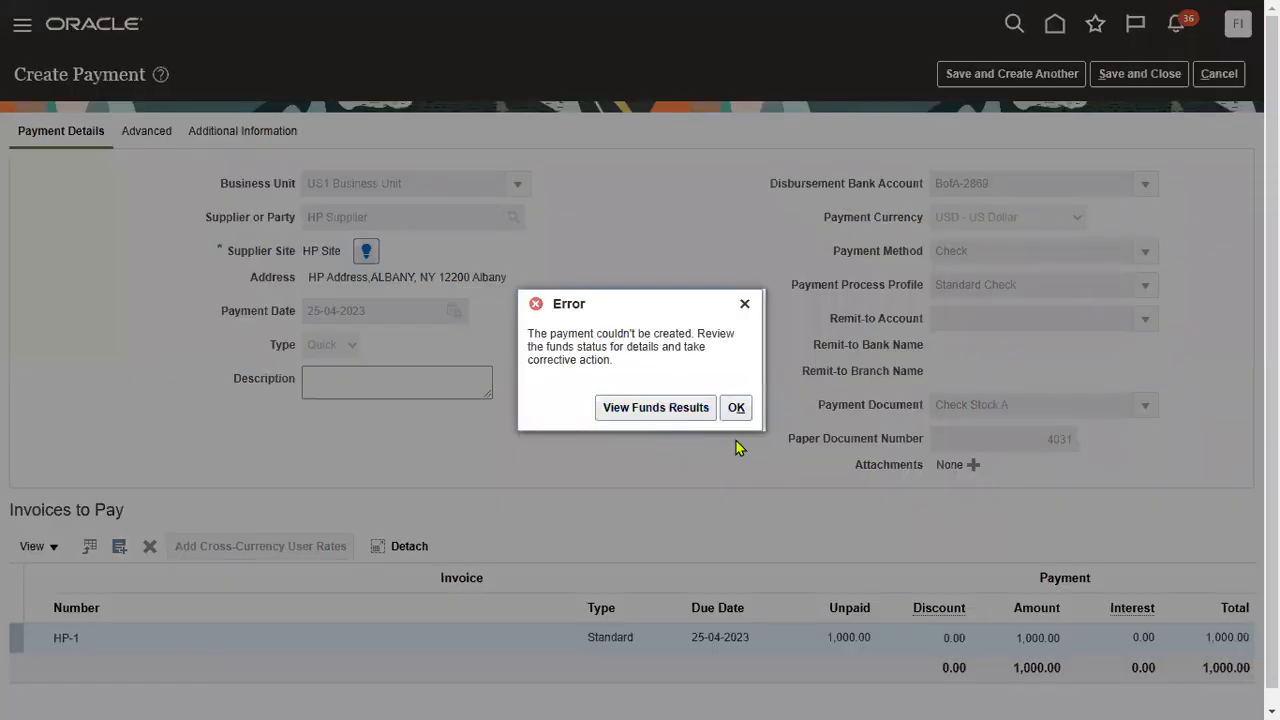
{"action": "left_click", "coordinate": [672, 412]}
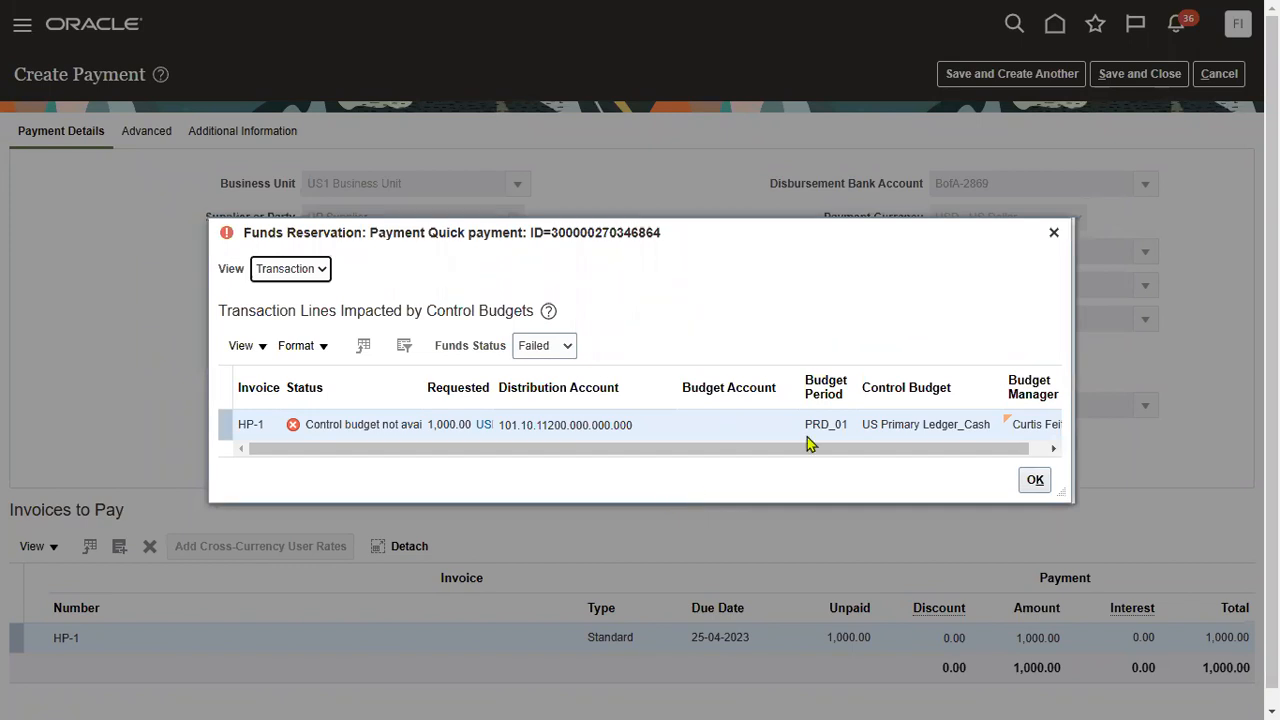
{"action": "left_click_drag", "start_coordinate": [865, 424], "coordinate": [994, 440]}
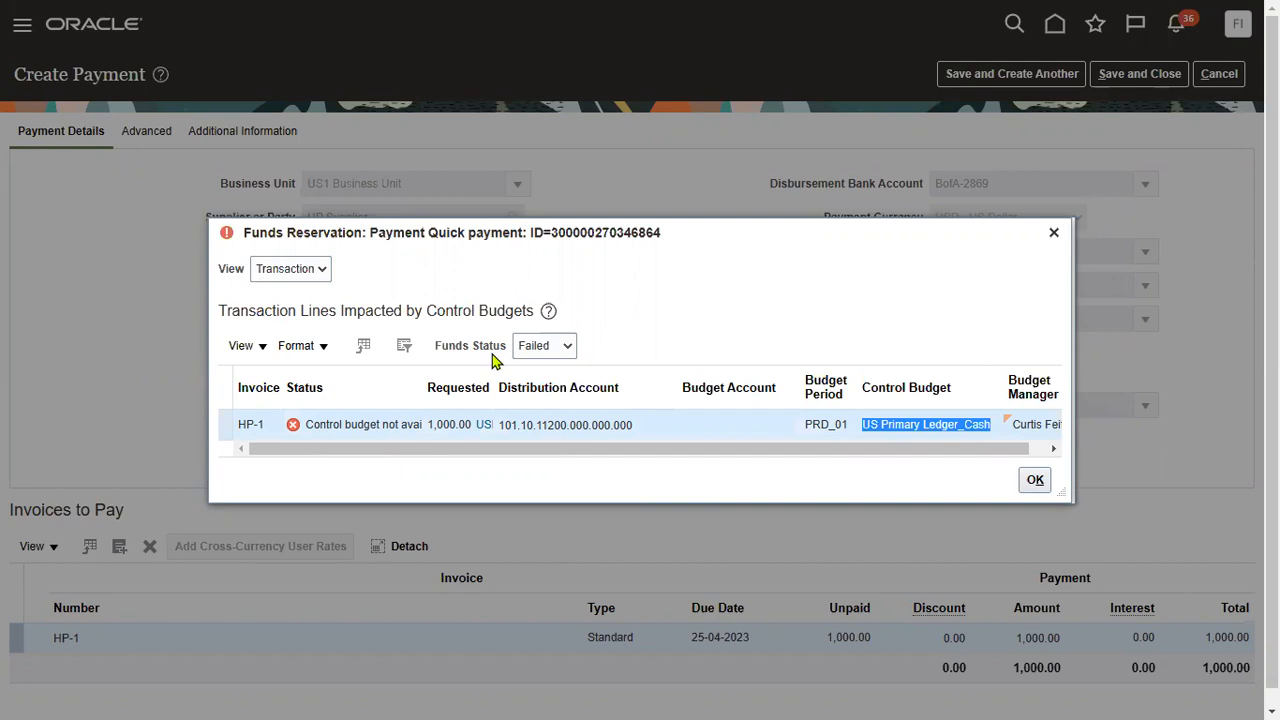
{"action": "left_click", "coordinate": [1022, 484]}
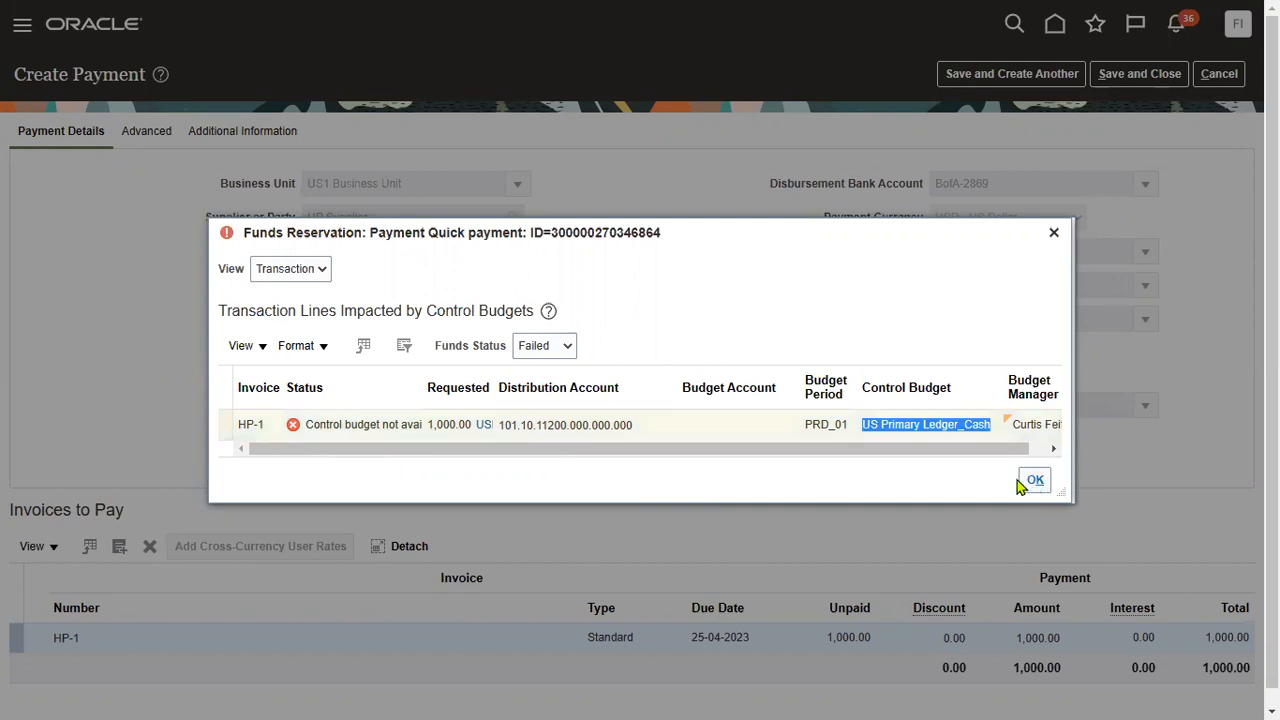